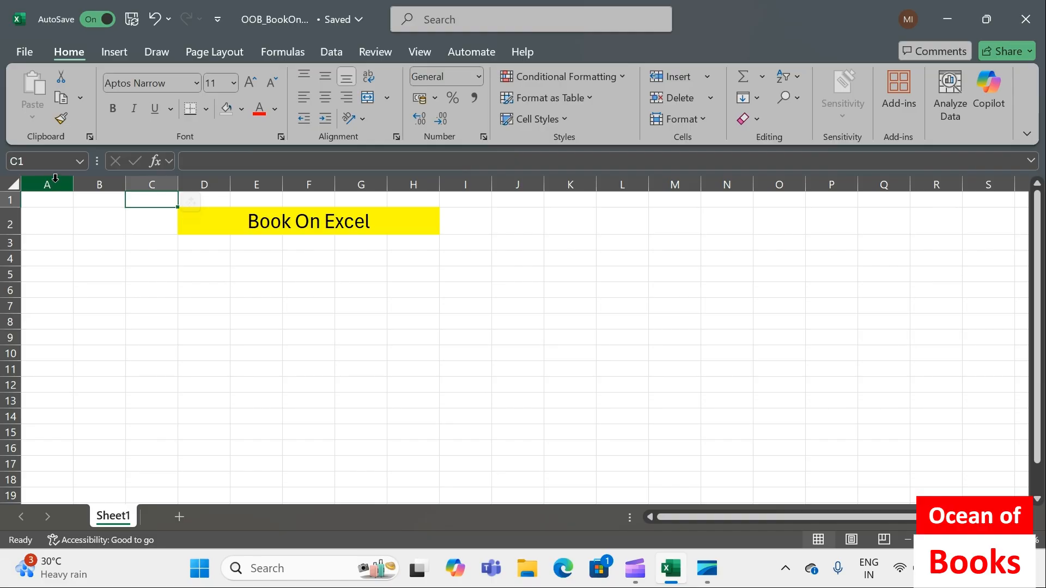
left_click(55, 178)
left_click_drag(55, 183, 623, 182)
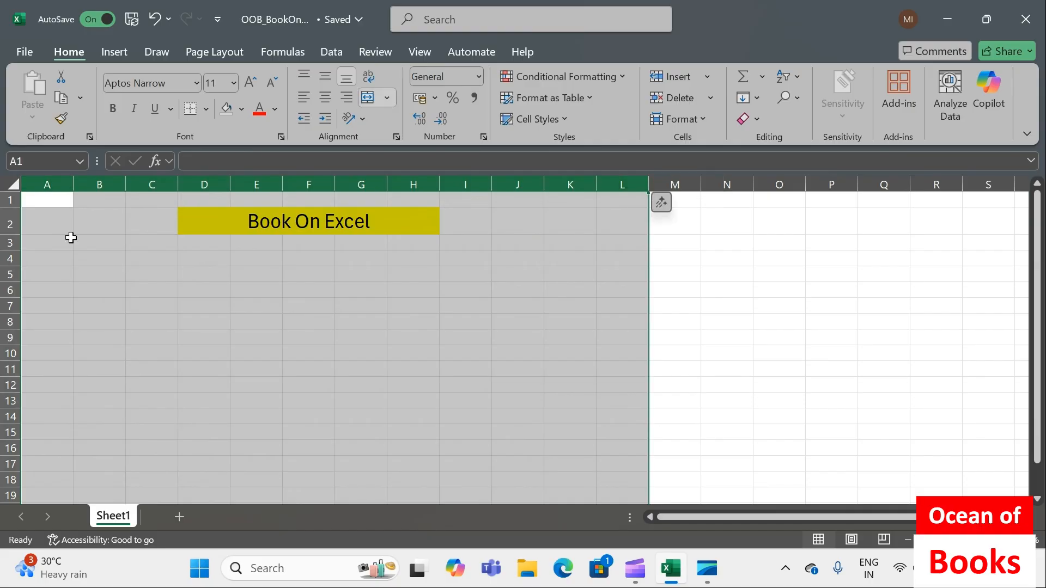
left_click(68, 240)
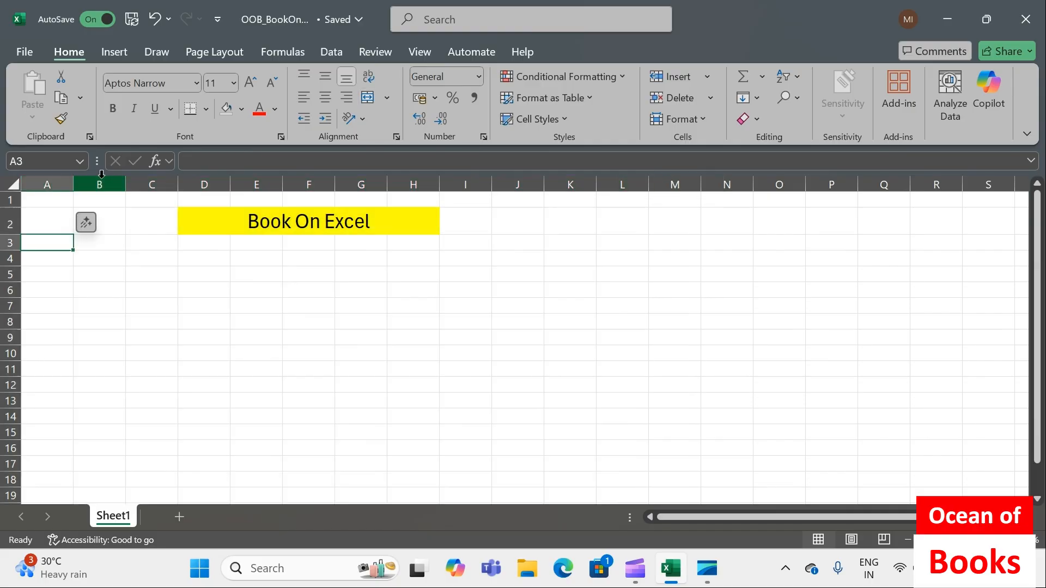
Fill all of column C with the lightest theme green and all of row 8 with a light theme orange
left_click(152, 184)
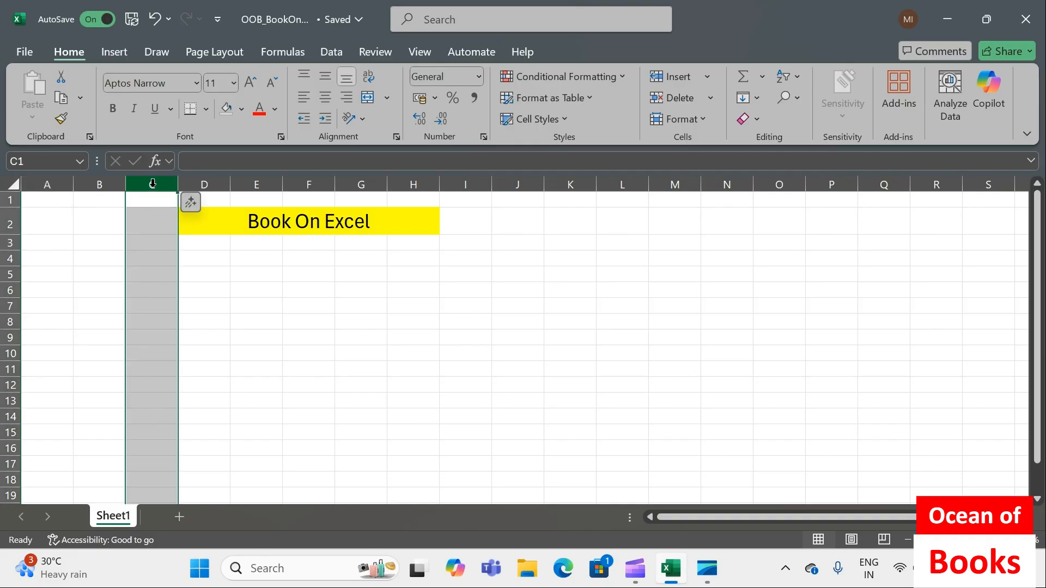
left_click(242, 110)
left_click(365, 220)
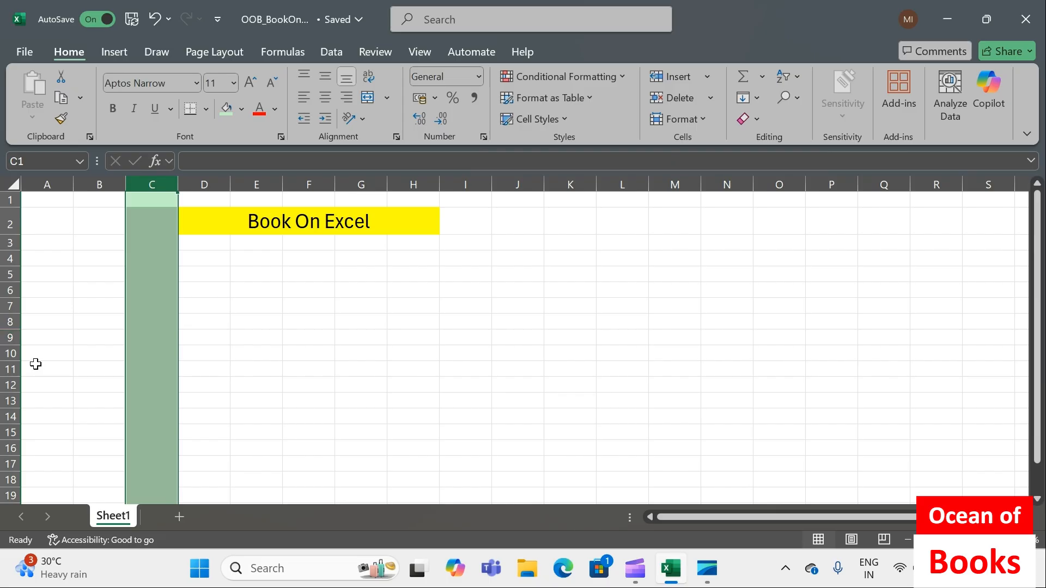
left_click(5, 321)
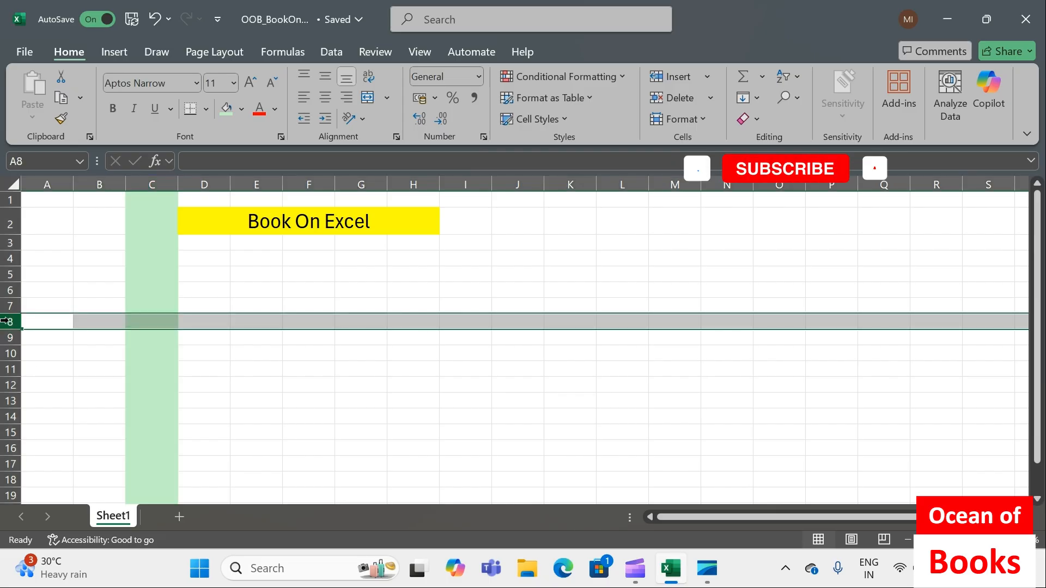
left_click(242, 107)
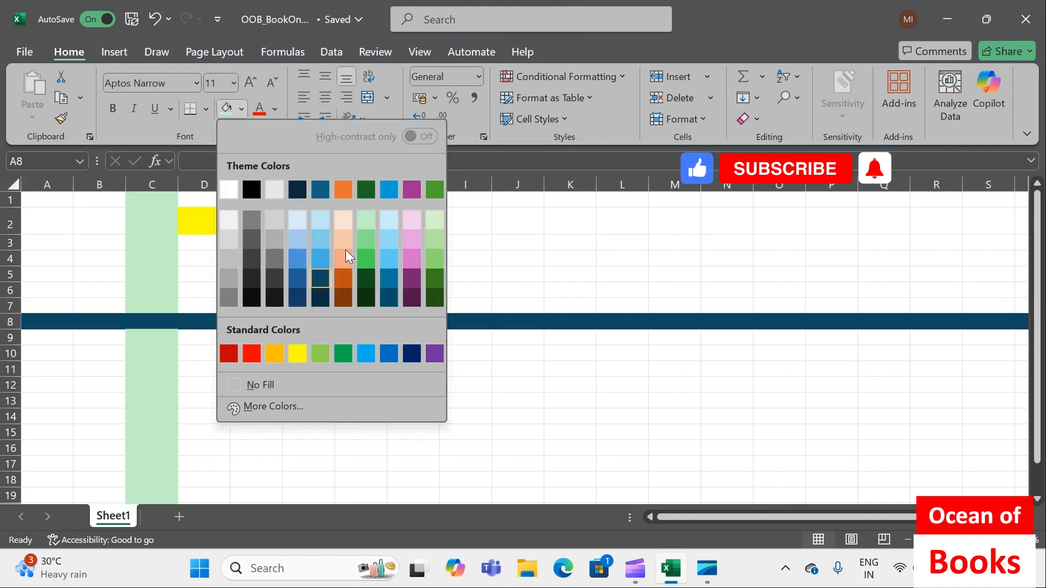
left_click(342, 237)
left_click(256, 369)
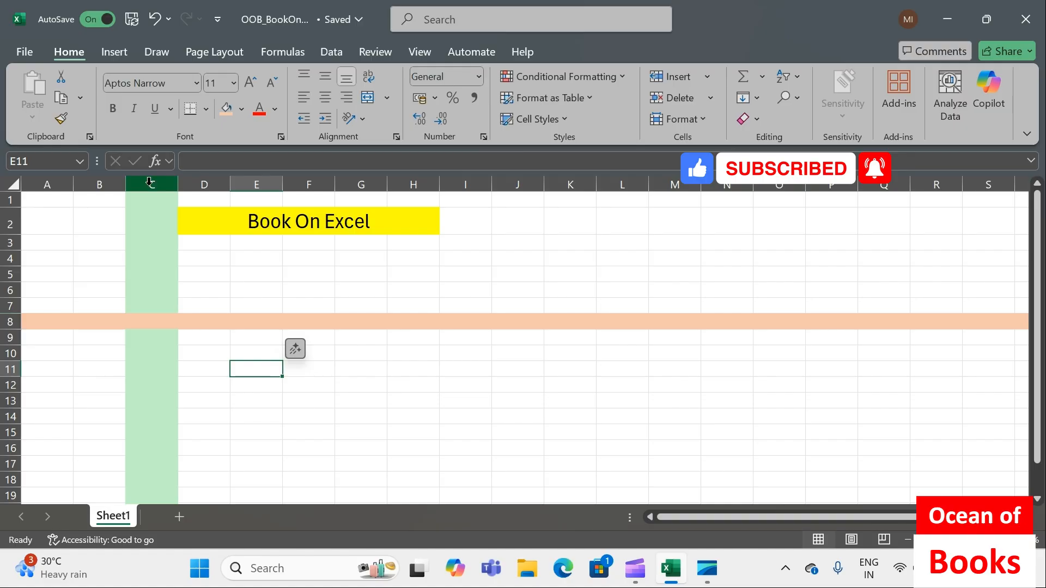
Enter "C8" in the cell where column C and row 8 cross, and centre it horizontally
left_click(153, 322)
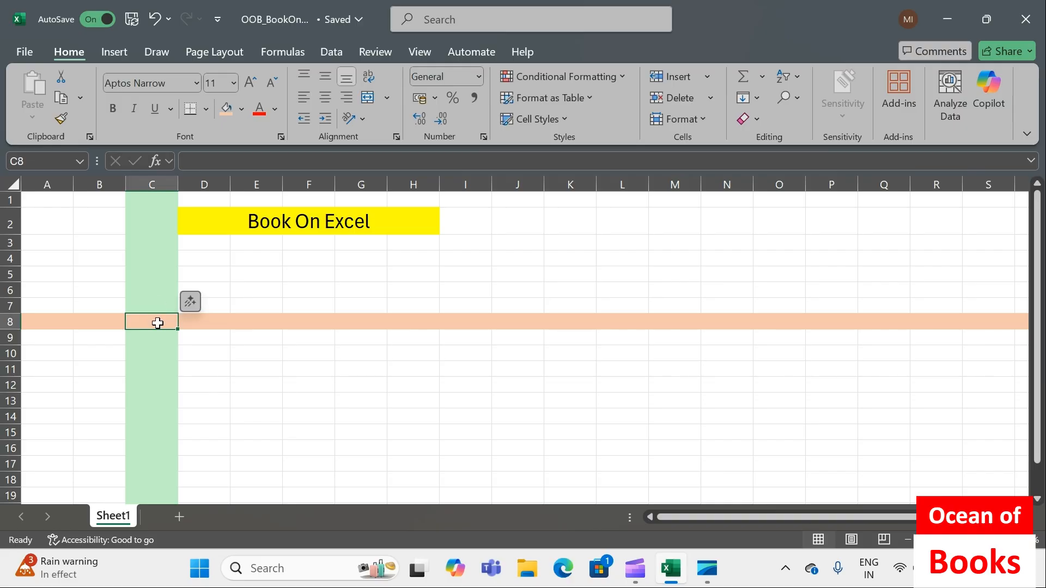
type("C")
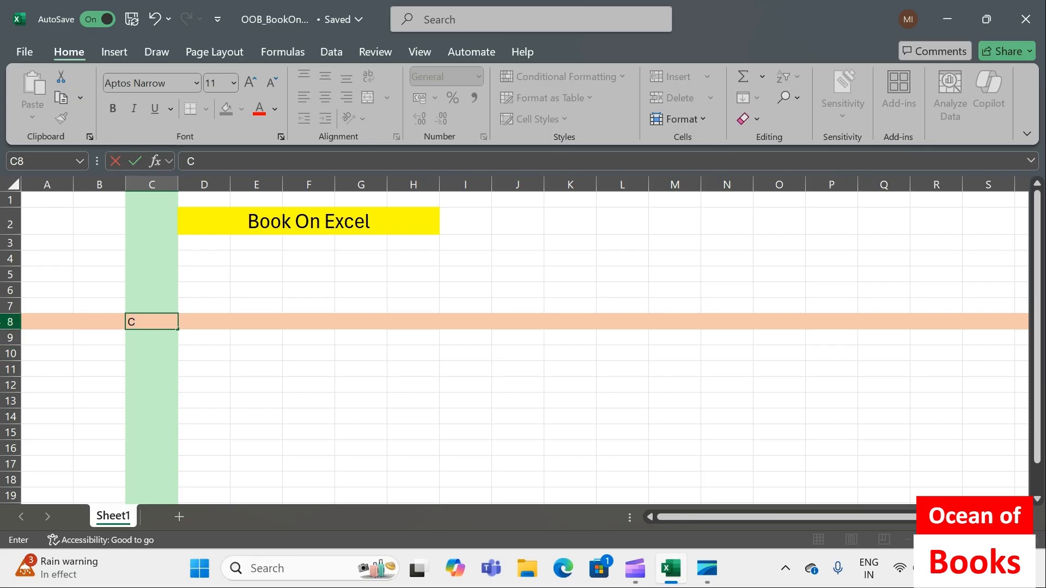
type("8")
key("Return")
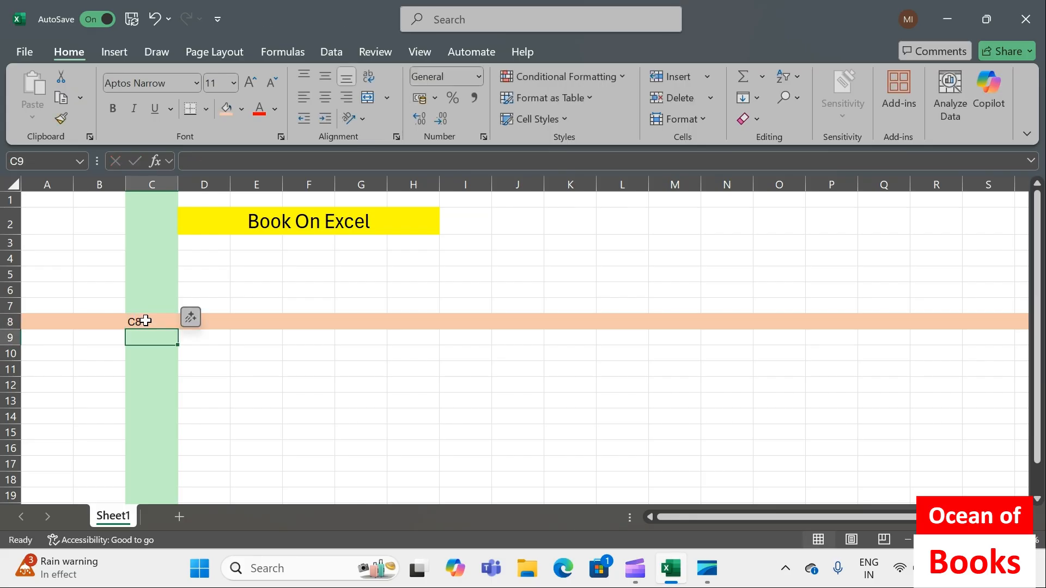
left_click(146, 321)
left_click(325, 98)
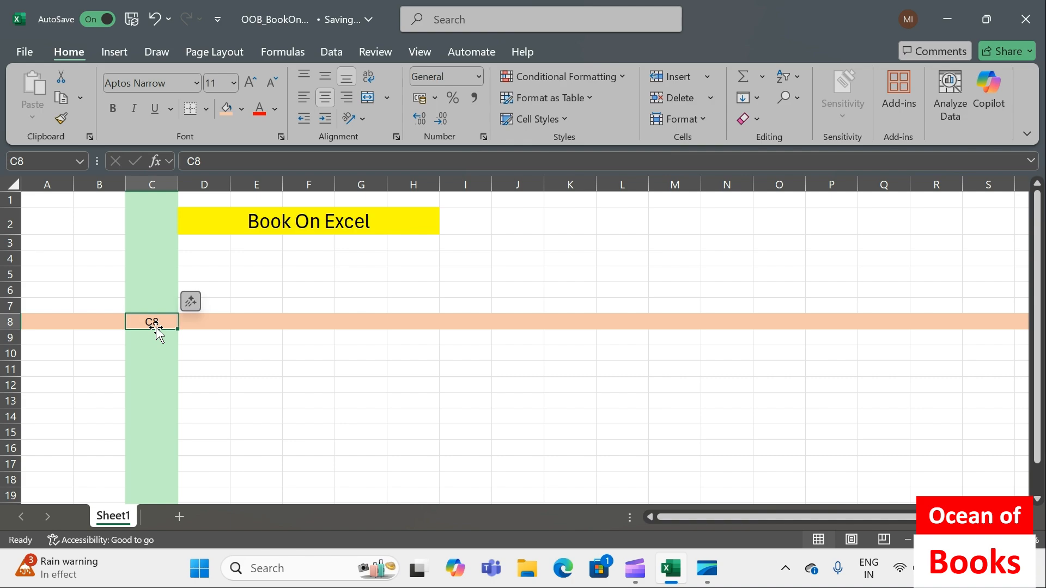
Fill column H with the same light orange and row 10 with the lightest theme green
left_click(425, 178)
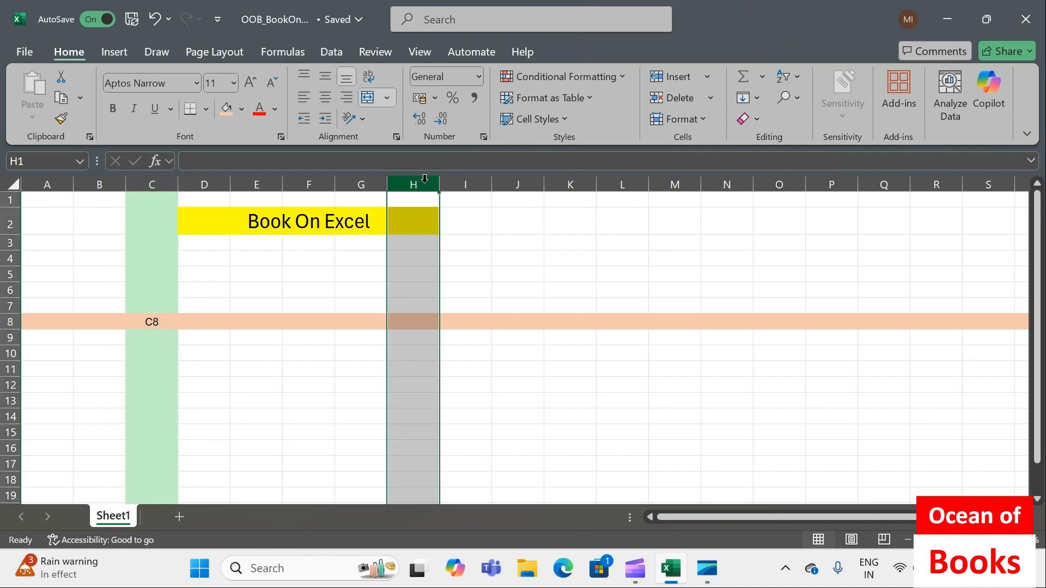
left_click(228, 109)
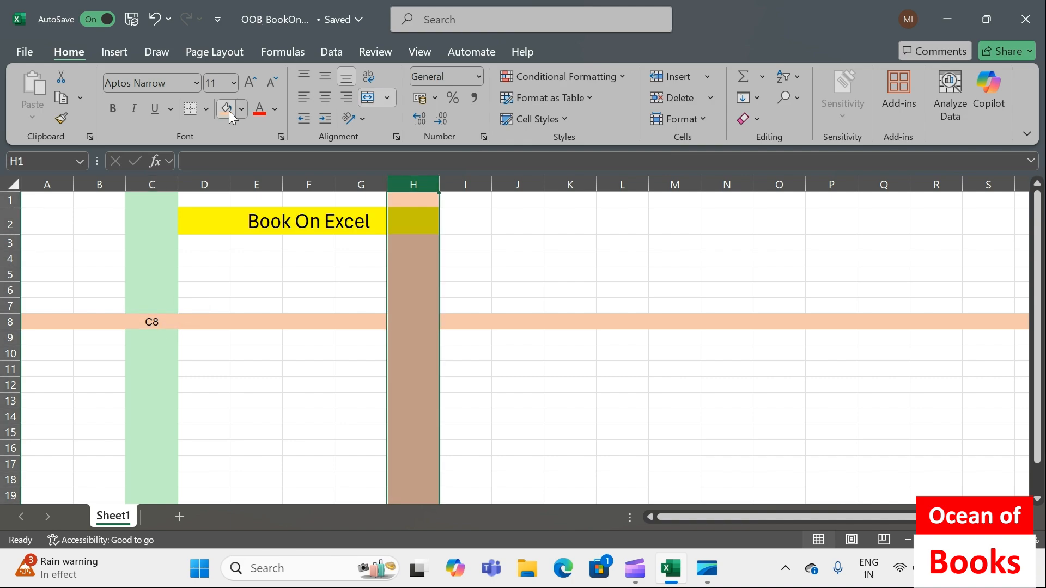
left_click(11, 353)
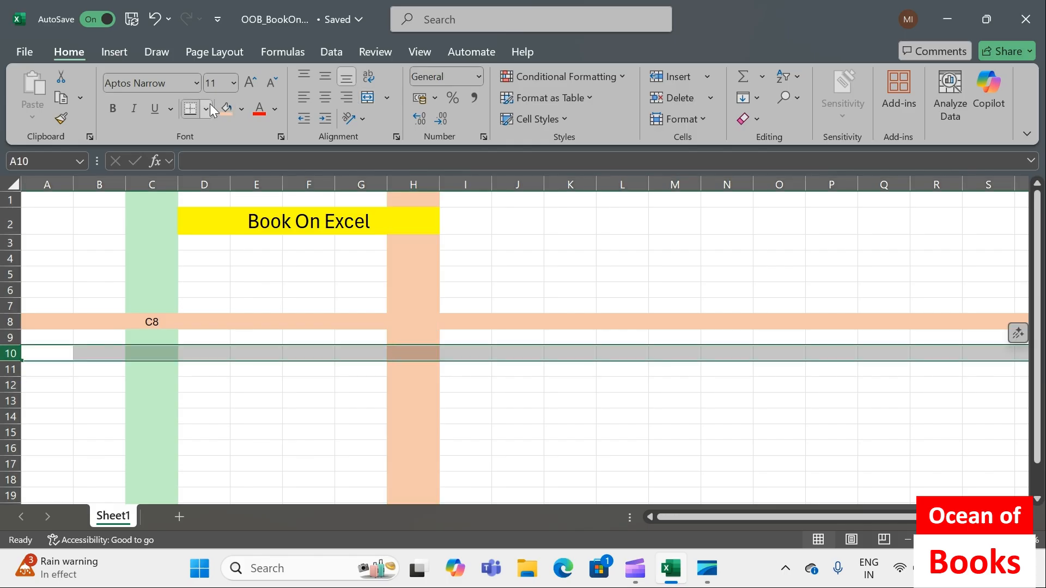
left_click(243, 112)
left_click(364, 223)
Enter "H10" in the cell where column H and row 10 cross, and centre it horizontally
left_click(411, 354)
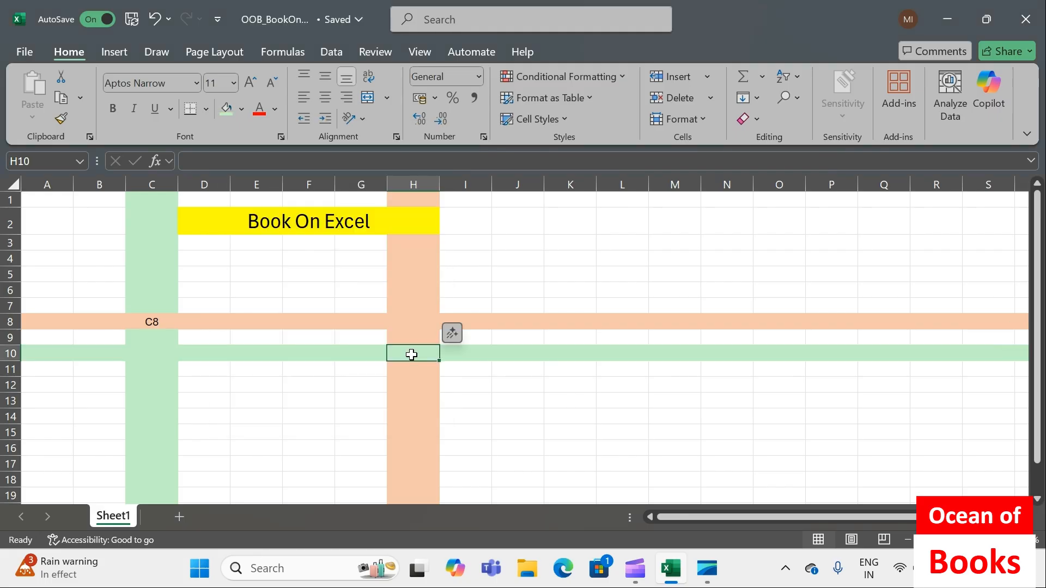
type("h")
key("BackSpace")
type("H10")
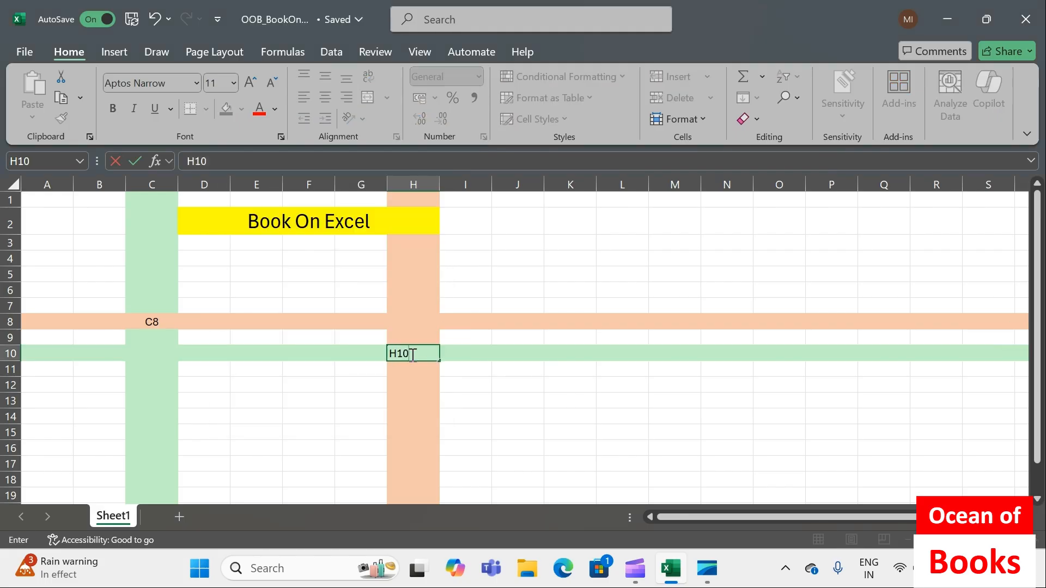
key("Return")
left_click(411, 354)
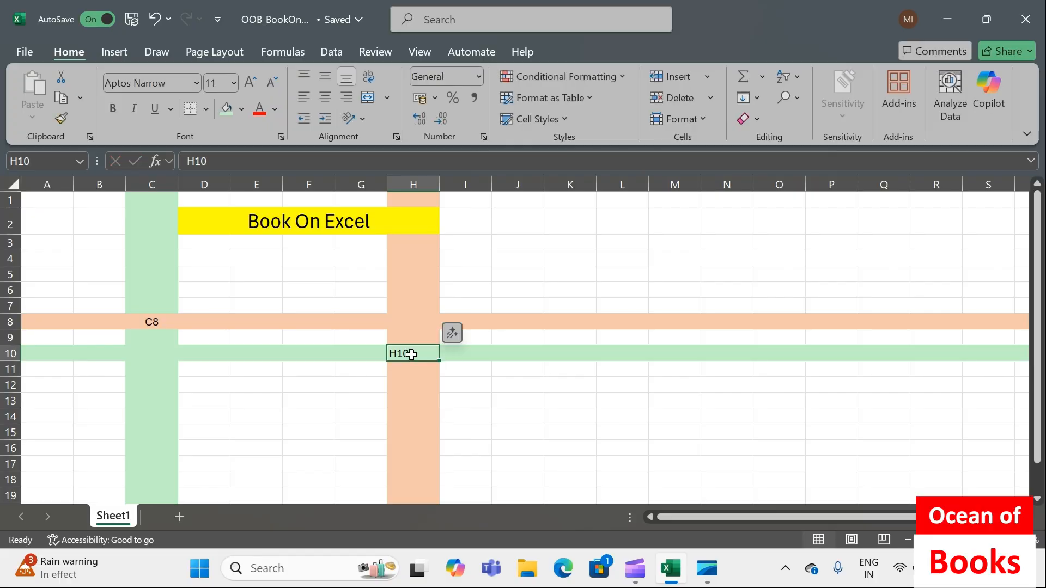
left_click(329, 97)
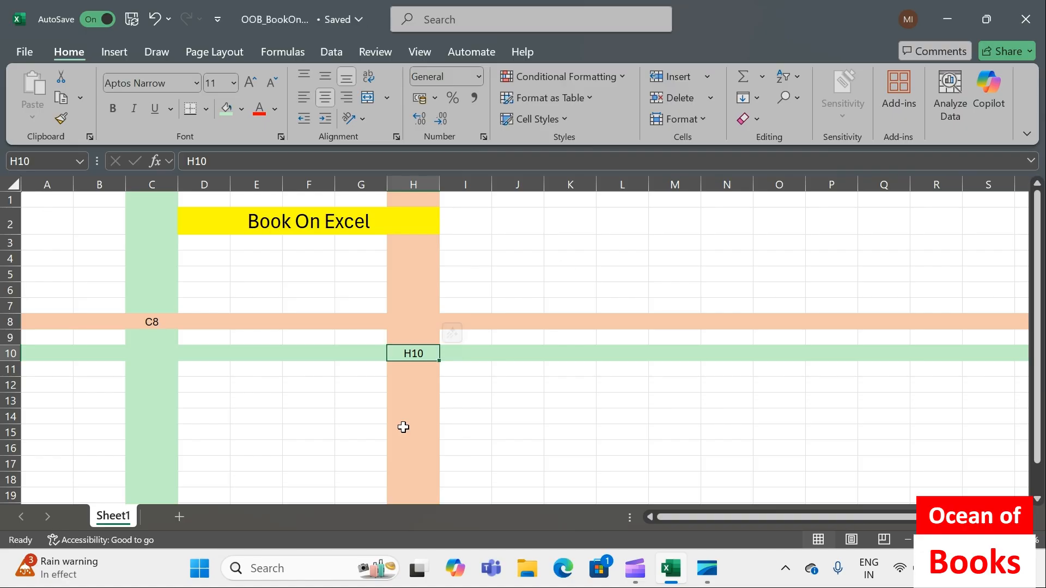
Label cells A1 through A3 with their own addresses: A1, A2 and A3
left_click(55, 201)
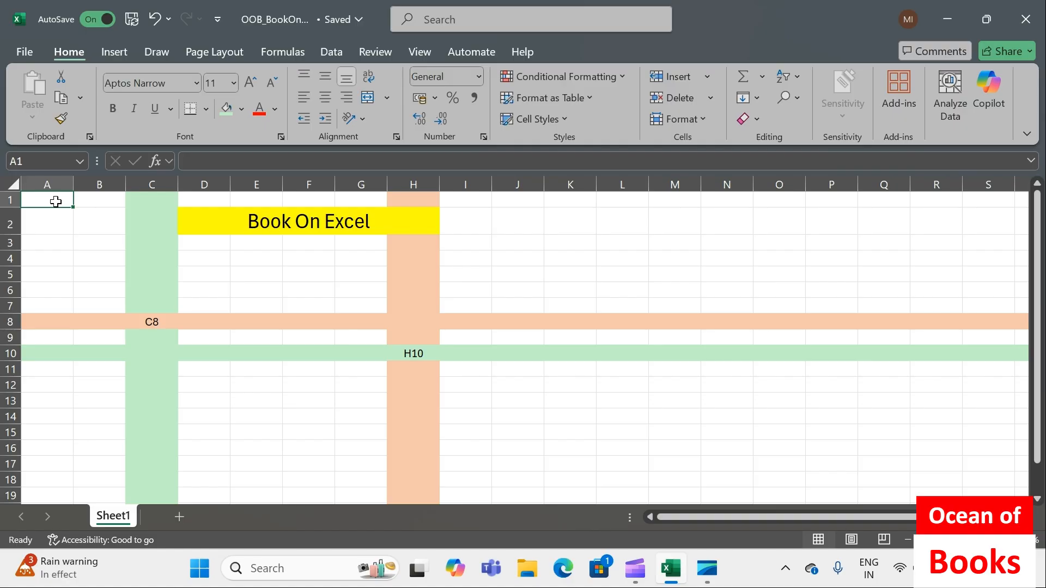
type("A1")
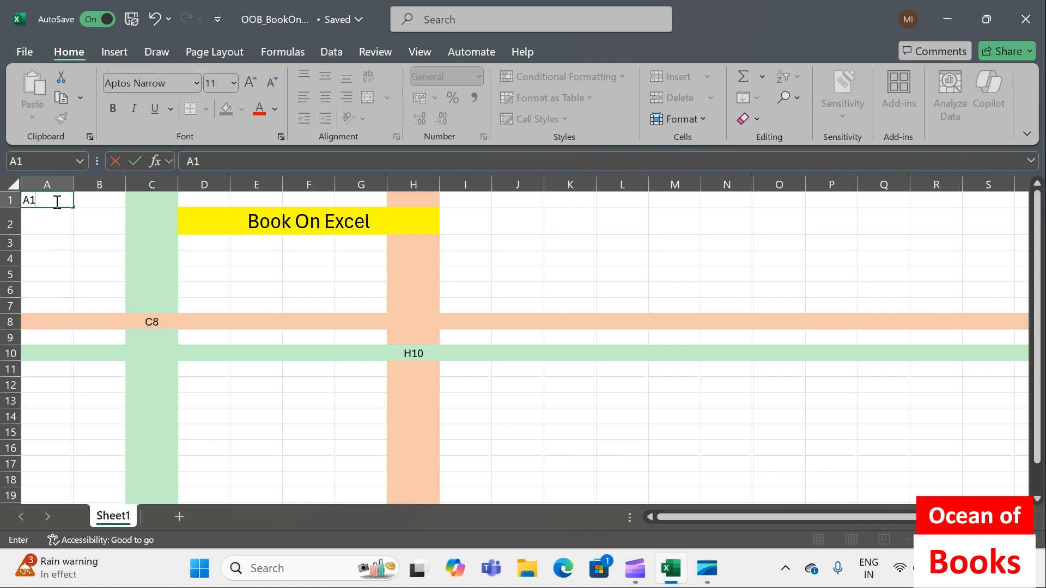
key("Return")
type("A2")
key("Return")
type("A3")
key("Return")
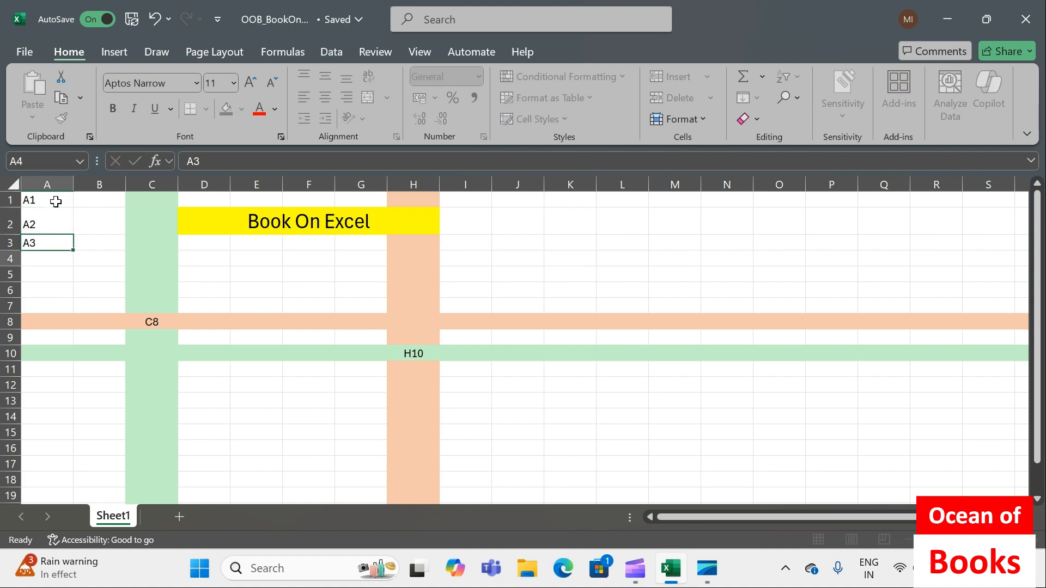
Label cells B1 through B3 with their own addresses: B1, B2 and B3
left_click(97, 204)
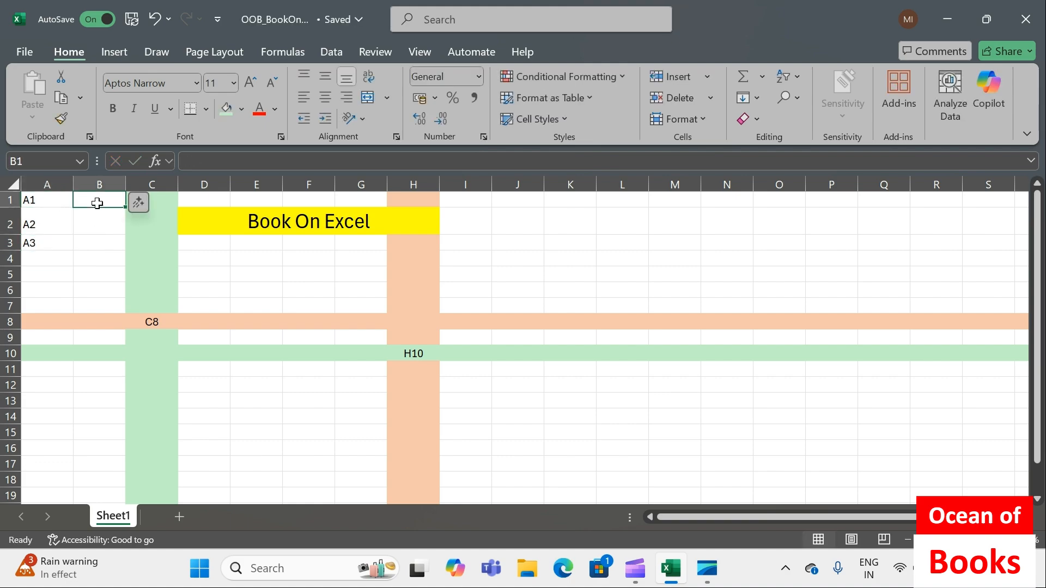
type("B1")
key("Return")
type("B2")
key("Return")
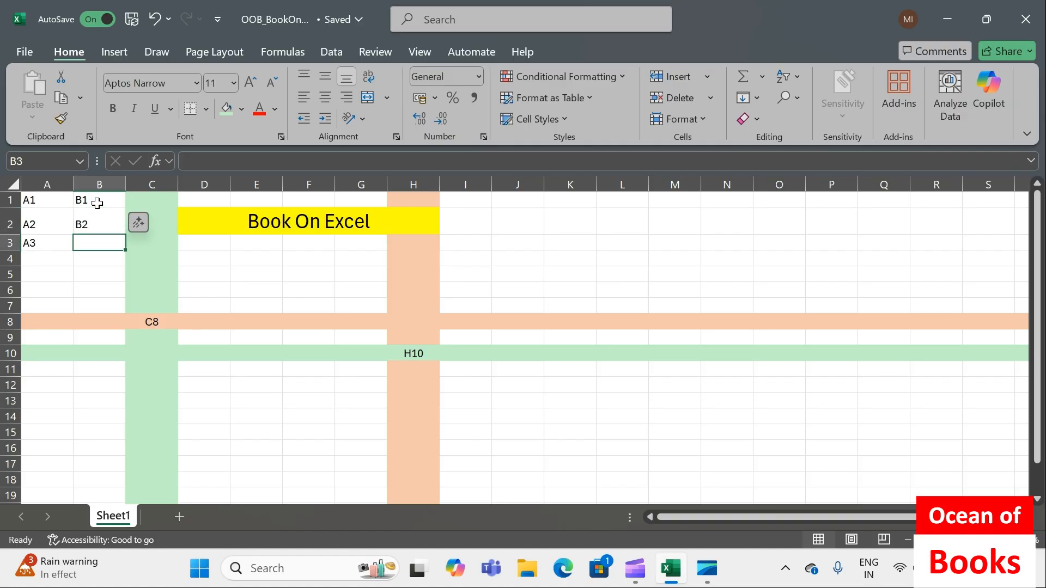
type("B3")
key("Return")
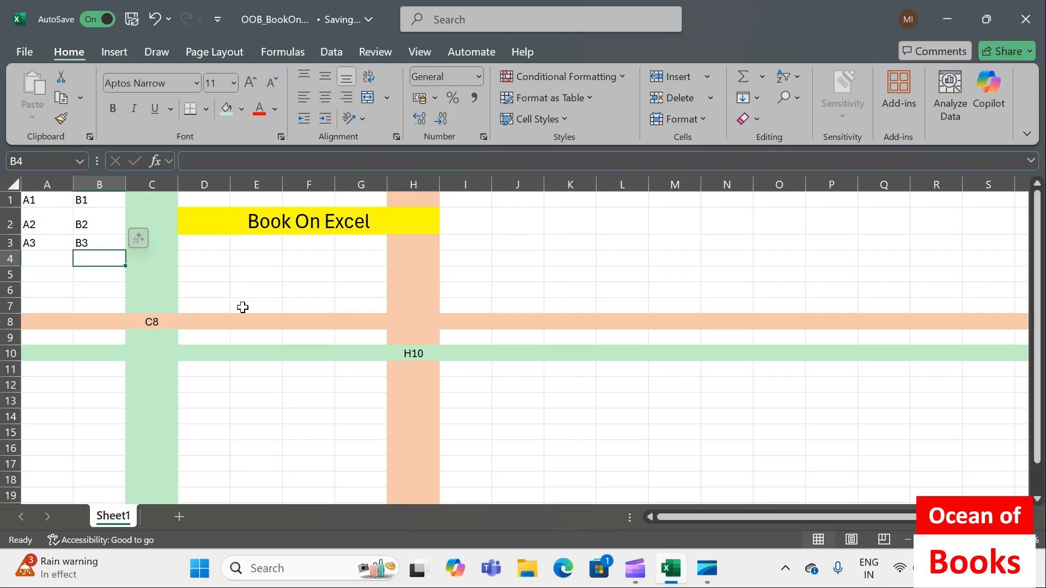
Rename the worksheet Sheet1 as Intro
left_click(136, 321)
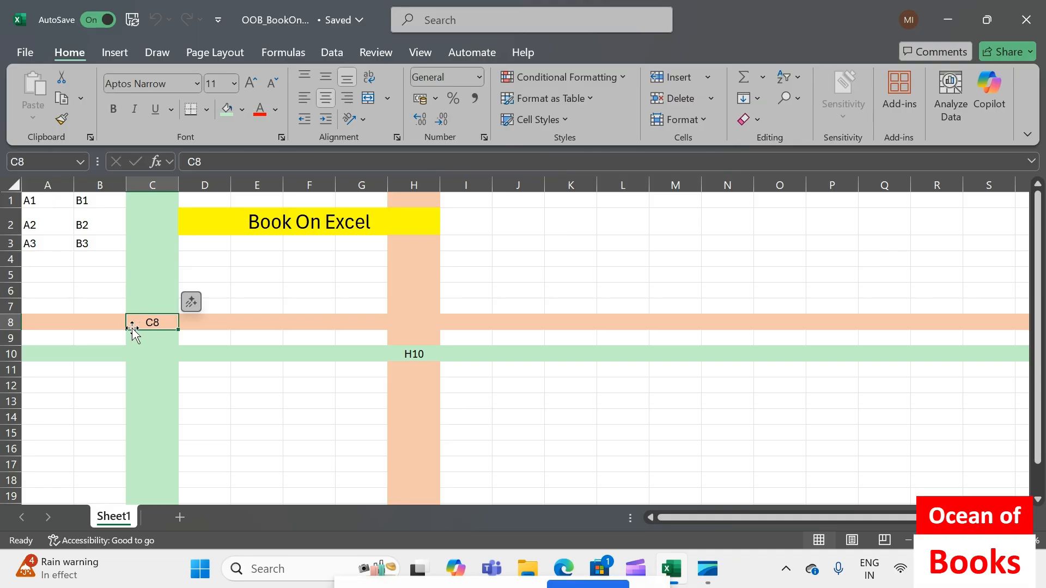
right_click(120, 517)
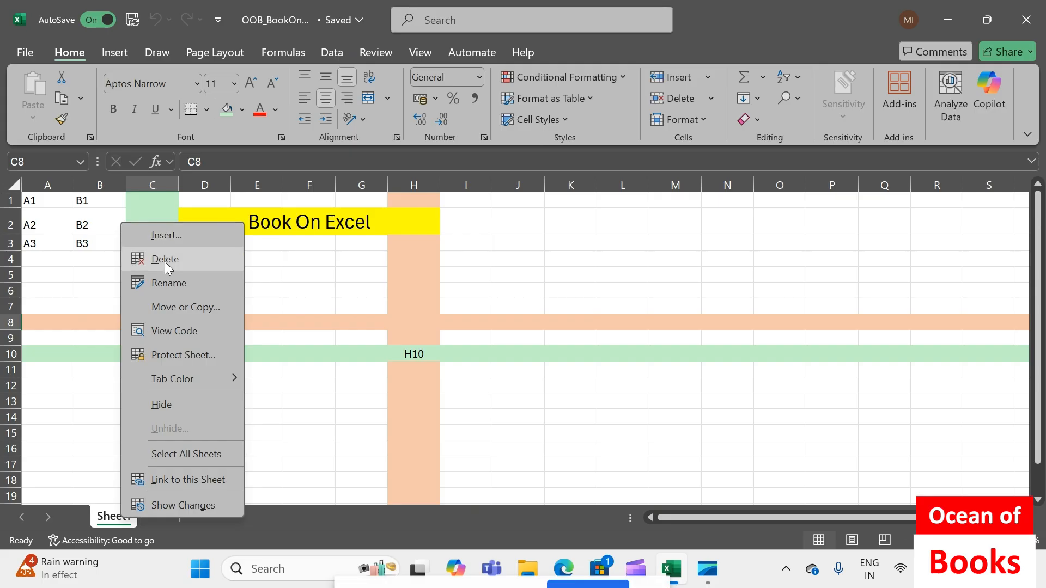
left_click(164, 287)
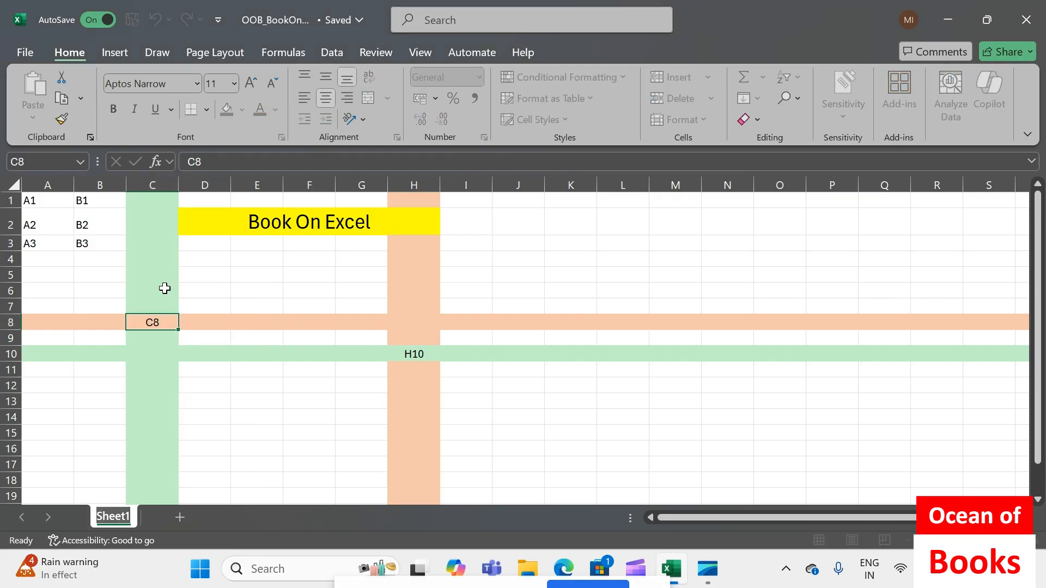
type("Int")
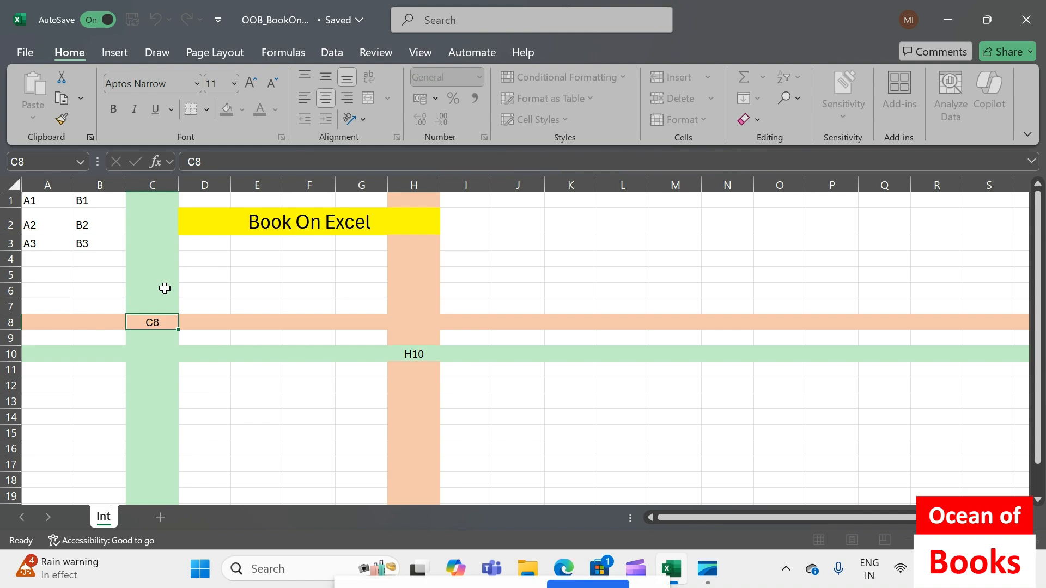
type("ro")
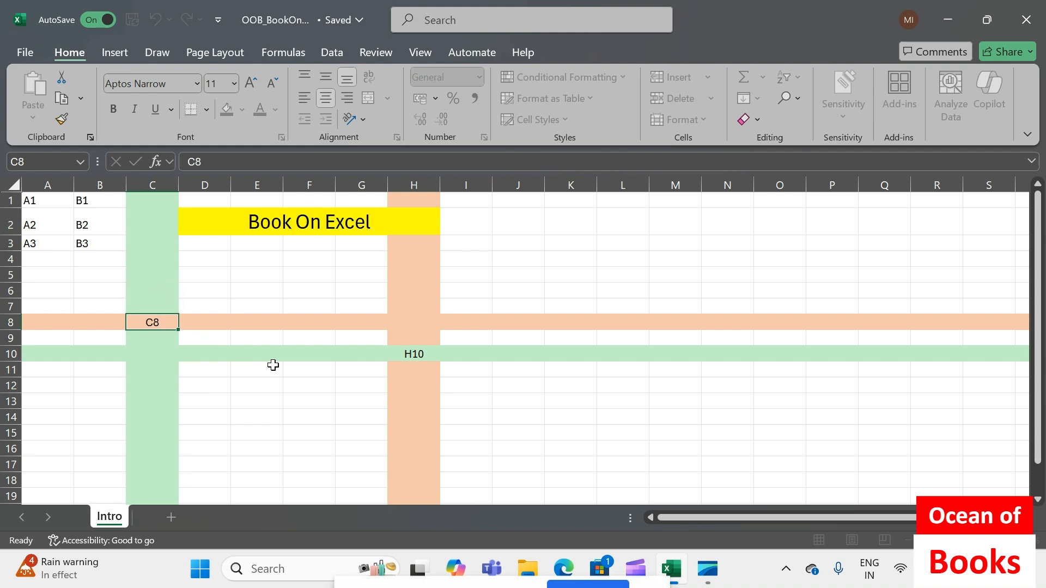
left_click(273, 367)
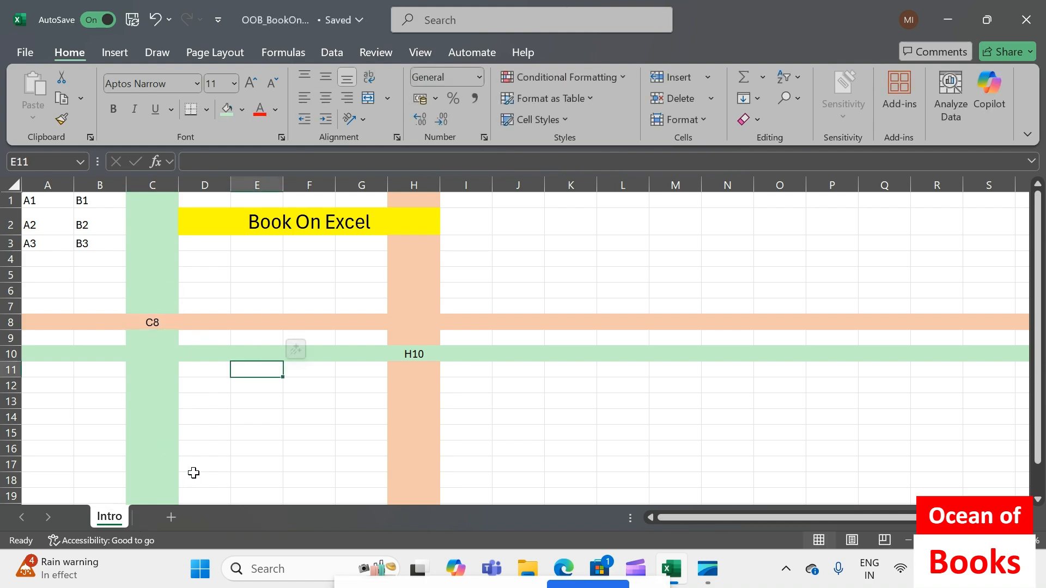
Add three new blank worksheets after the Intro sheet
left_click(171, 514)
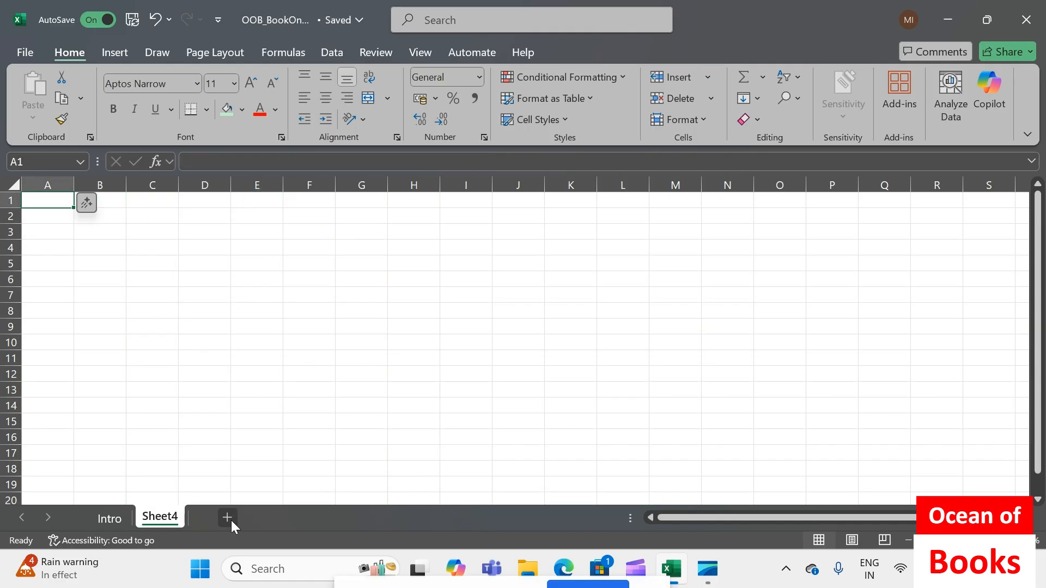
left_click(227, 517)
left_click(282, 516)
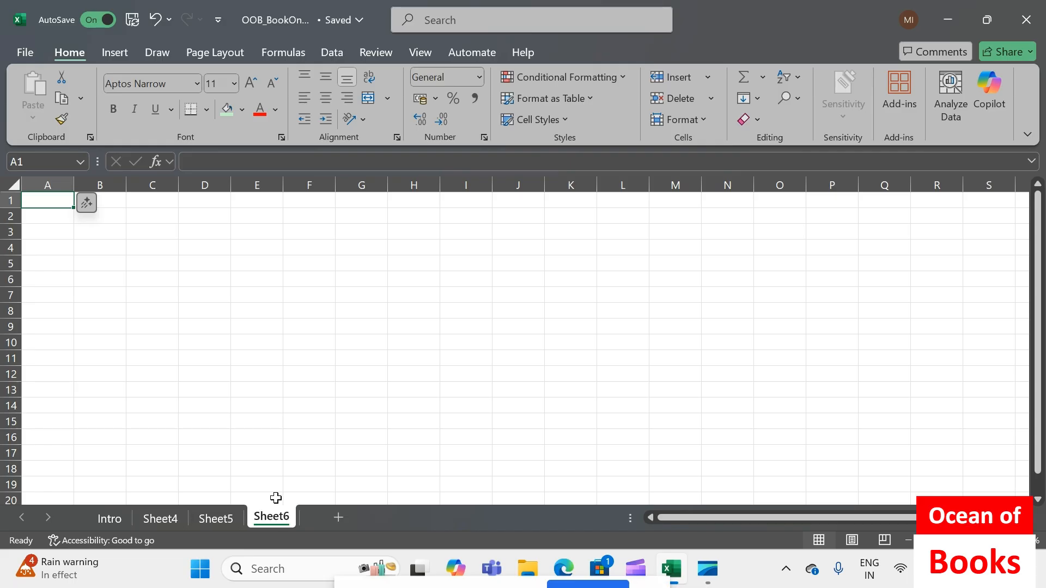
Enter the heading "Fill Series" in cell C2 of the first new worksheet, Sheet4
left_click(154, 515)
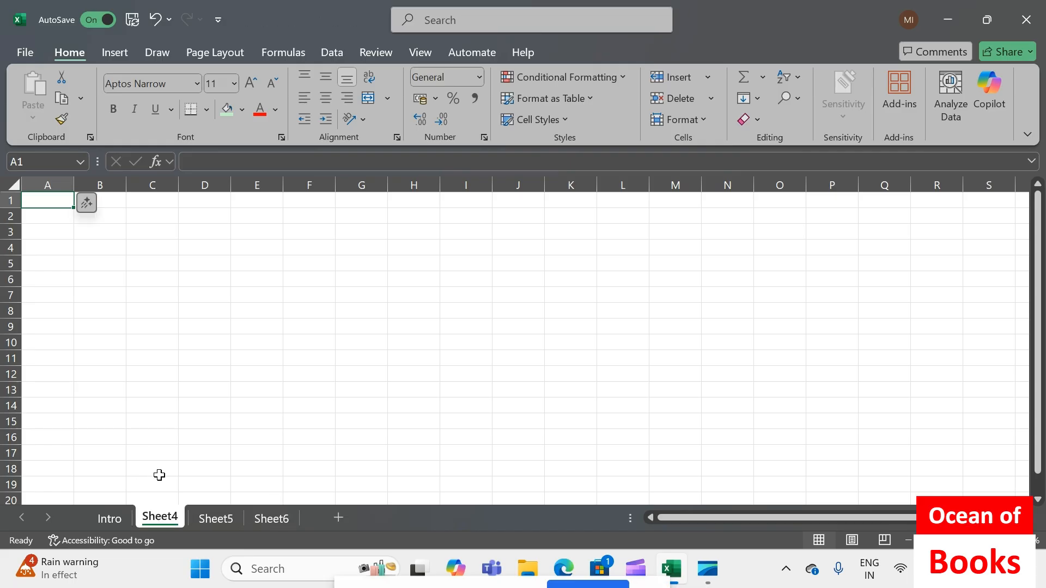
double_click(170, 220)
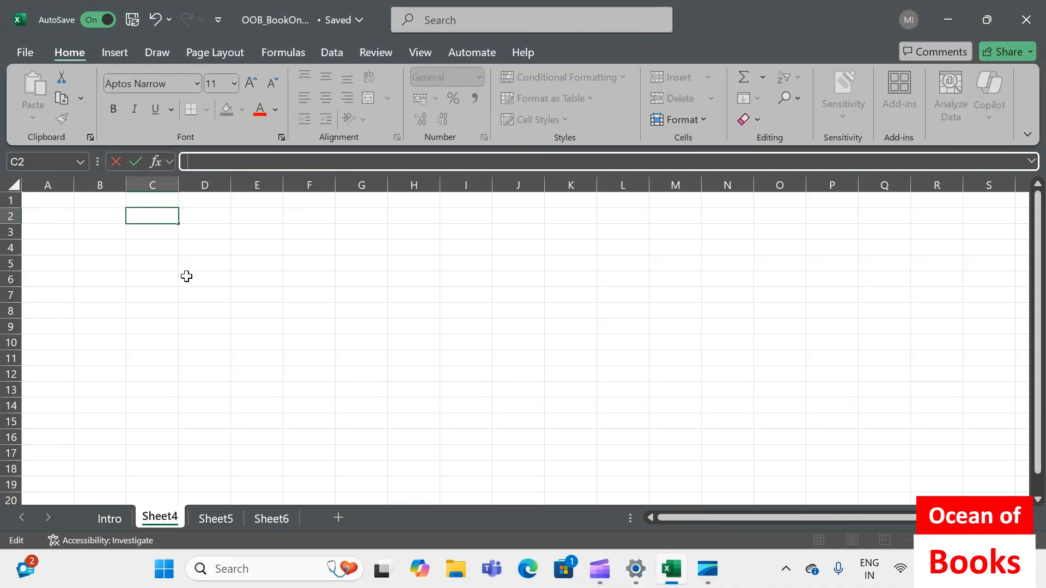
type("Fill Series")
key("Return")
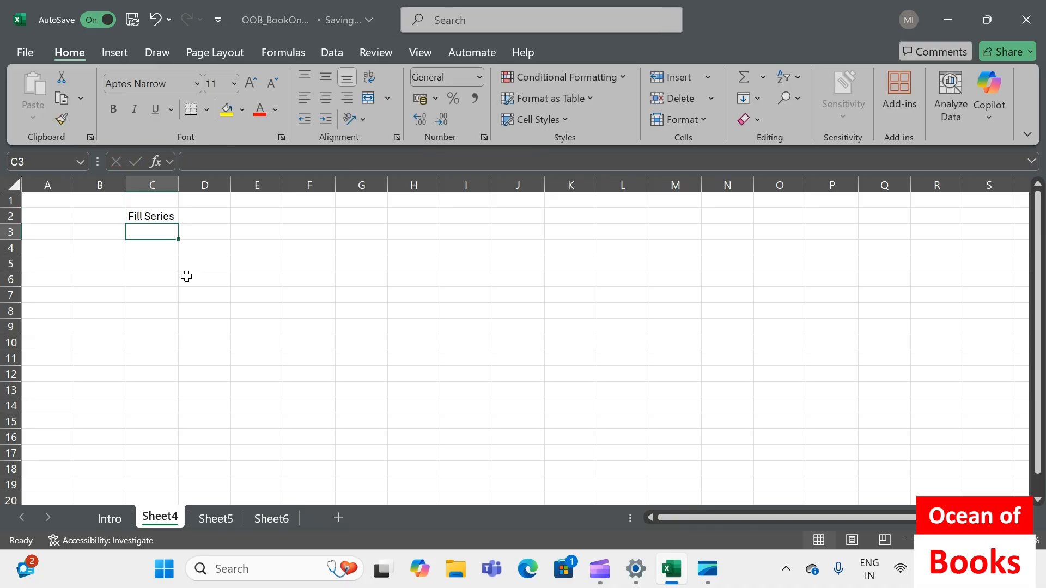
Enter the heading "Sl. No" in cell C4 and the starting number 1 in cell C5
key("Return")
type("S")
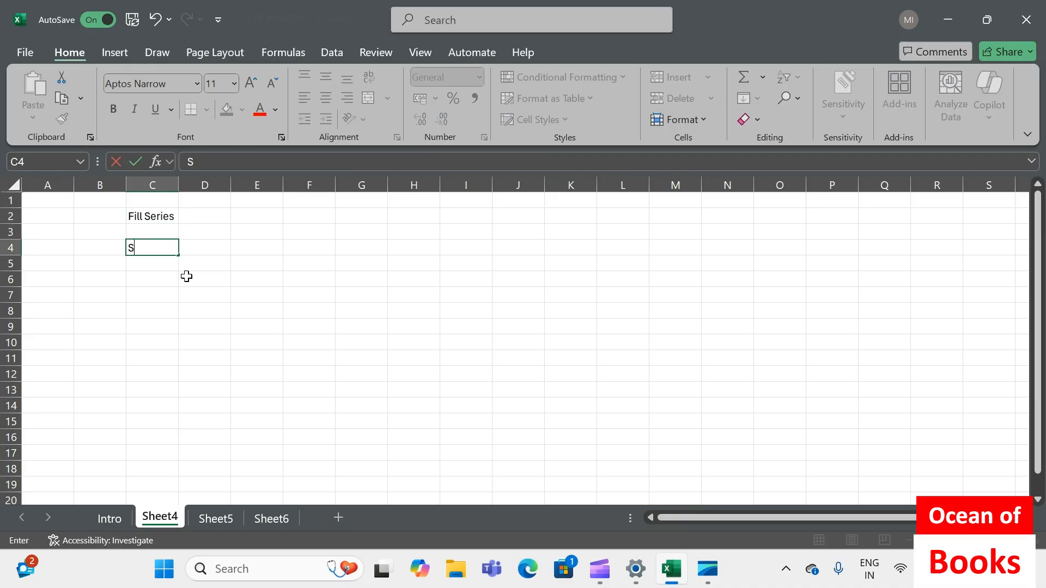
type("l. No")
key("Return")
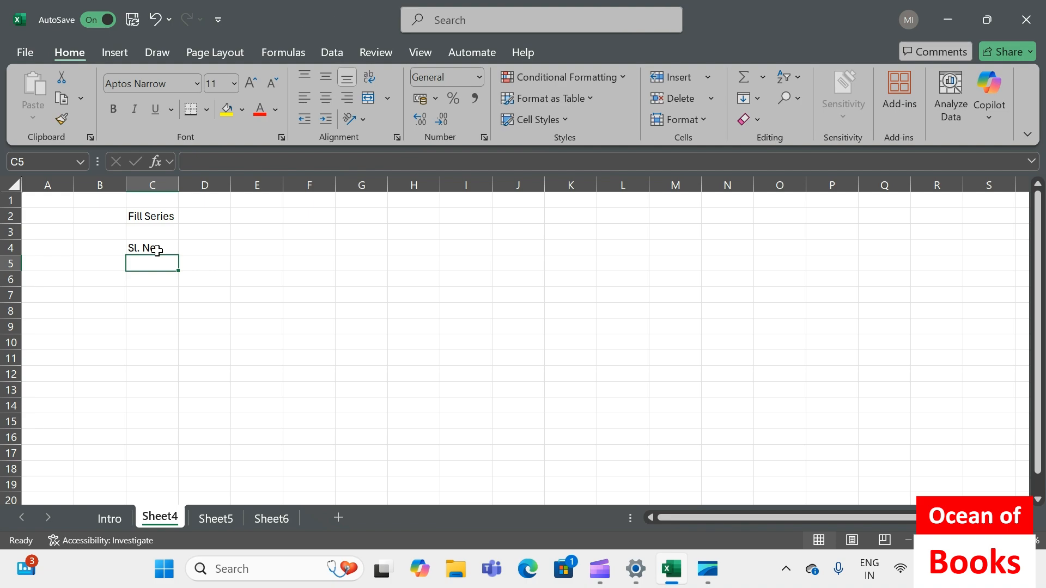
type("1")
key("Return")
Fill a linear series down the column from C5 with a step value of 1 and a stop value of 10
left_click(159, 263)
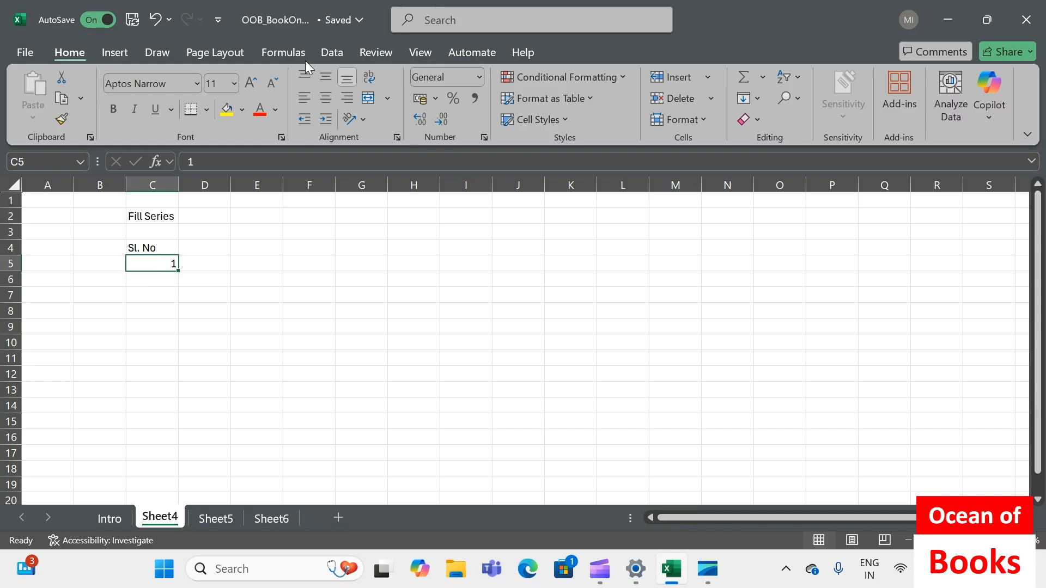
left_click(758, 100)
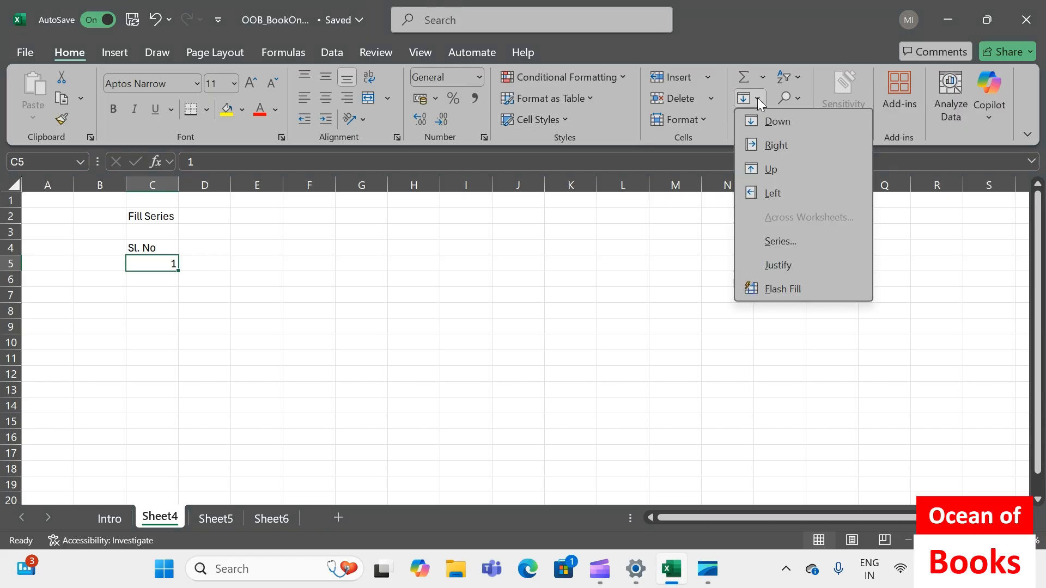
left_click(779, 242)
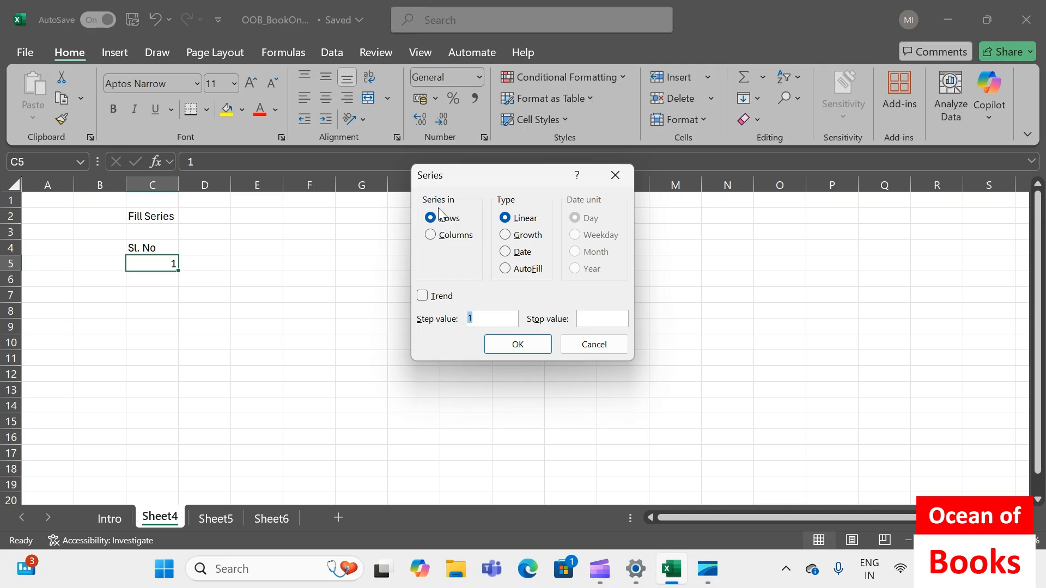
left_click(430, 236)
left_click(596, 318)
type("10")
left_click(524, 348)
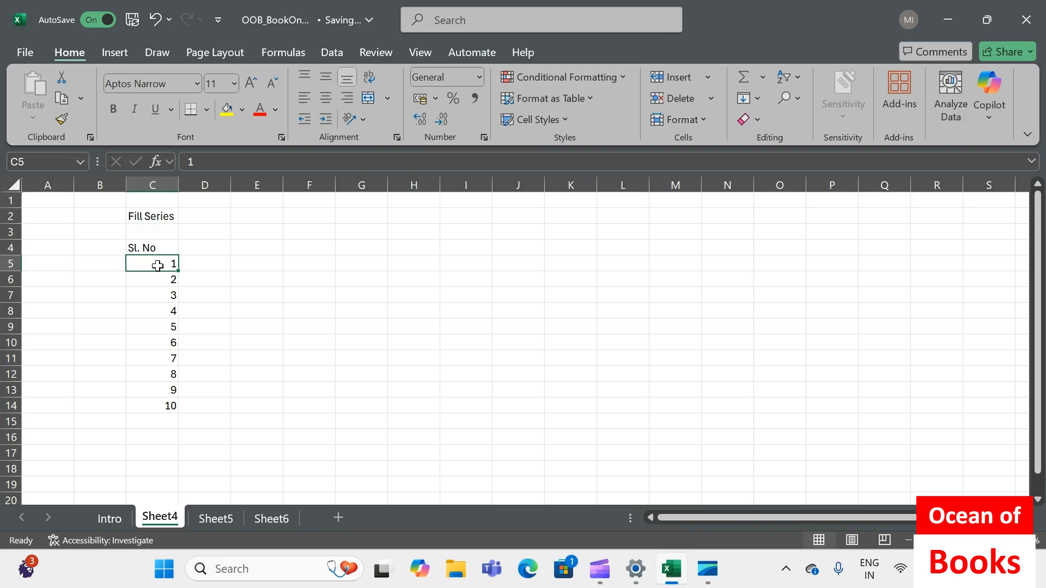
left_click_drag(159, 263, 150, 404)
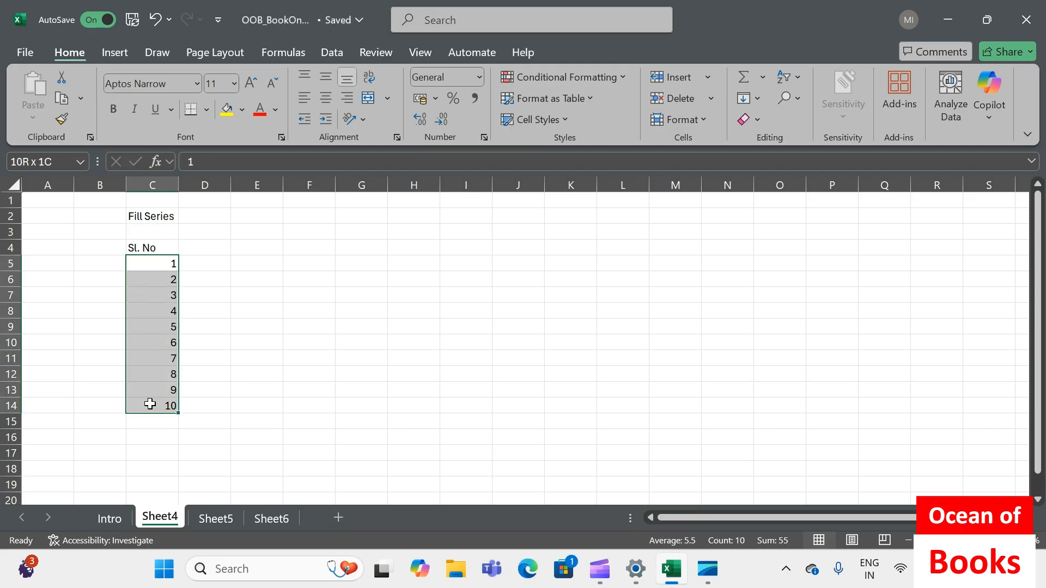
Enter the heading "SL. No" in cell D4 and the starting number 1 in cell D5
left_click(198, 247)
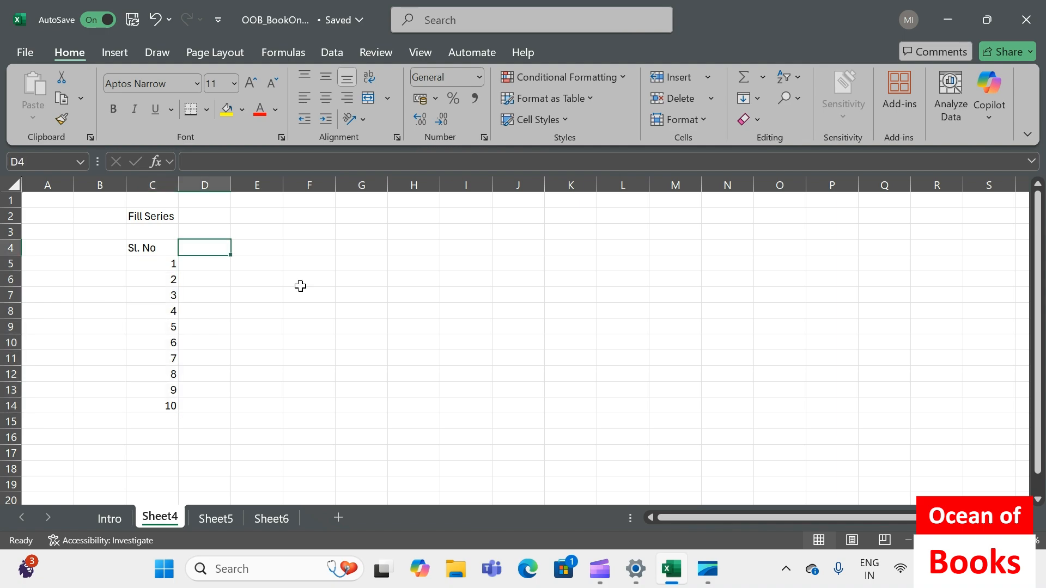
type("SL. No")
key("Return")
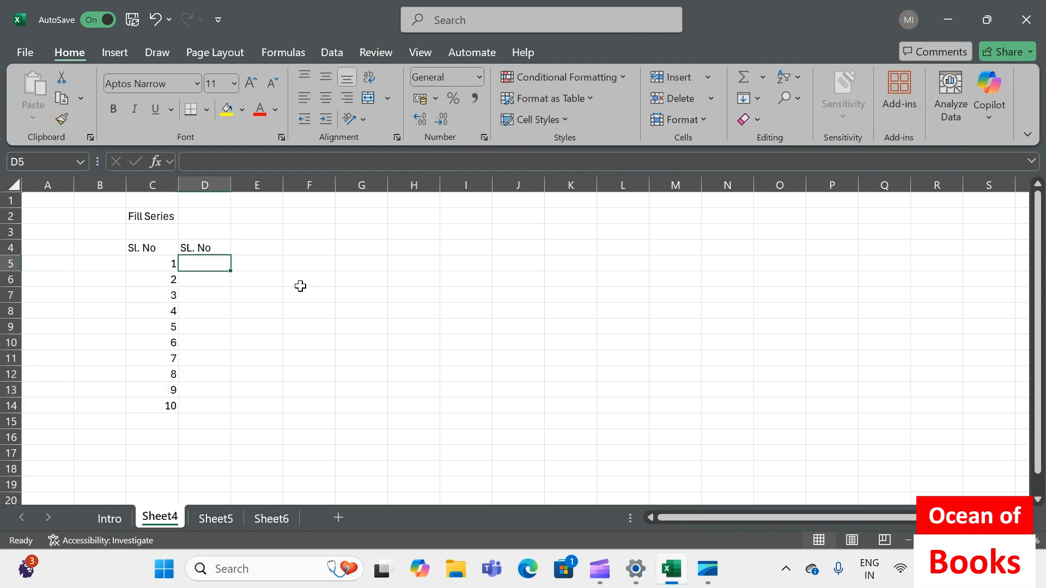
type("1")
key("Return")
Fill the selected range D5:D20 with a linear column series using a step value of 1 and no stop value
left_click_drag(211, 263, 198, 500)
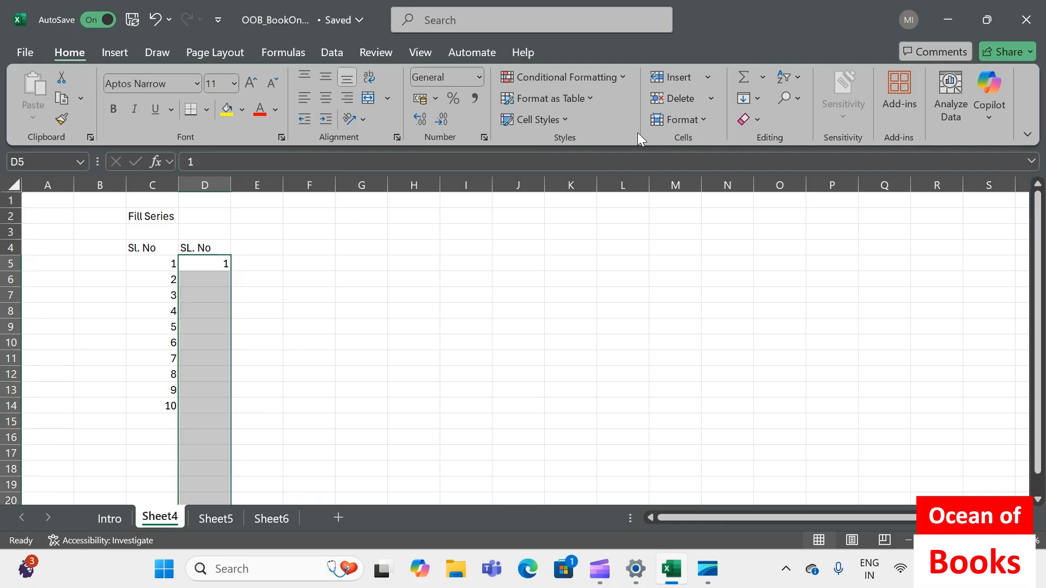
left_click(758, 98)
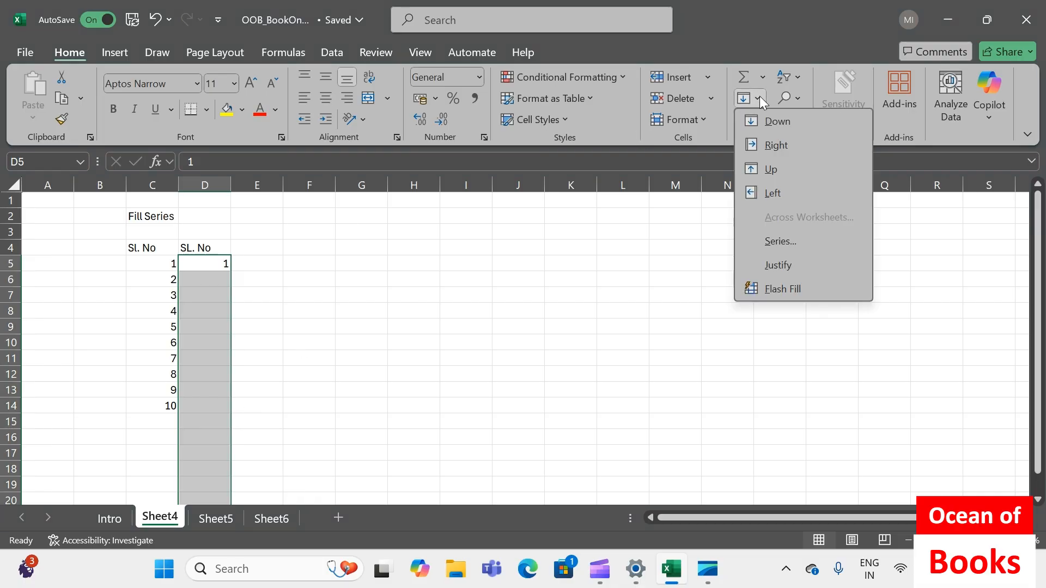
left_click(786, 241)
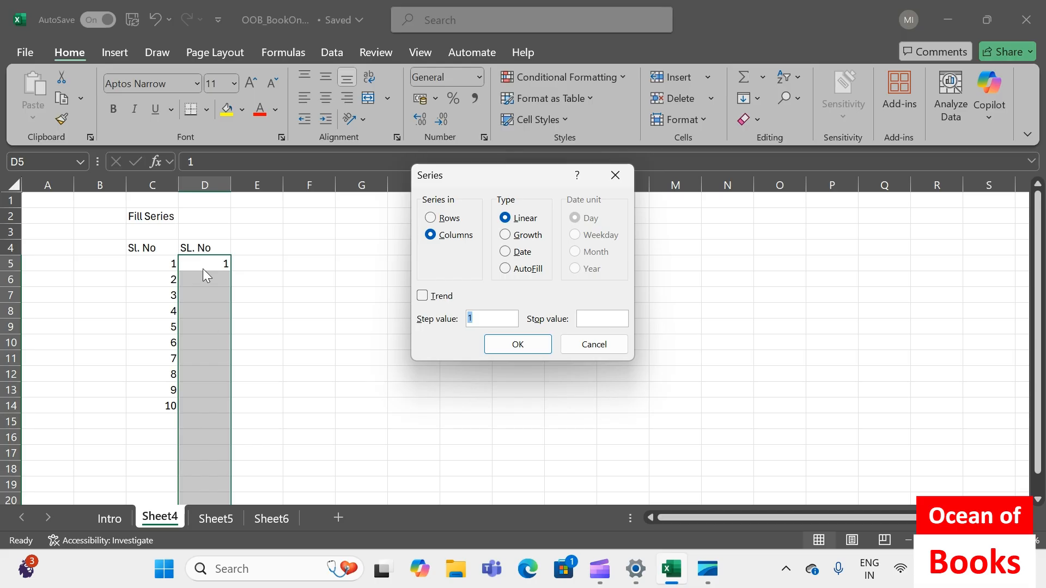
left_click(516, 346)
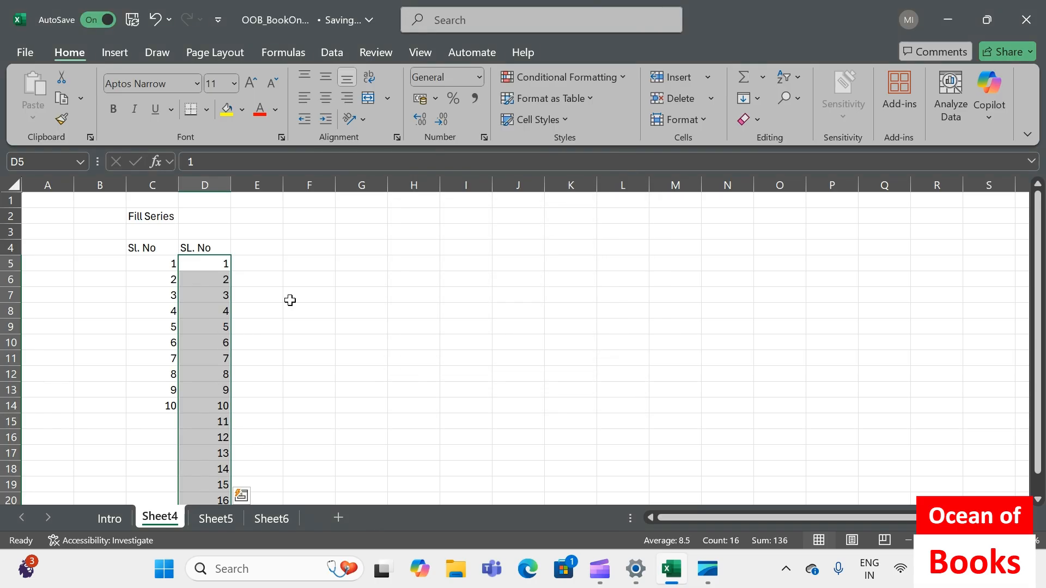
scroll(289, 300, "down", 1)
left_click_drag(222, 214, 216, 447)
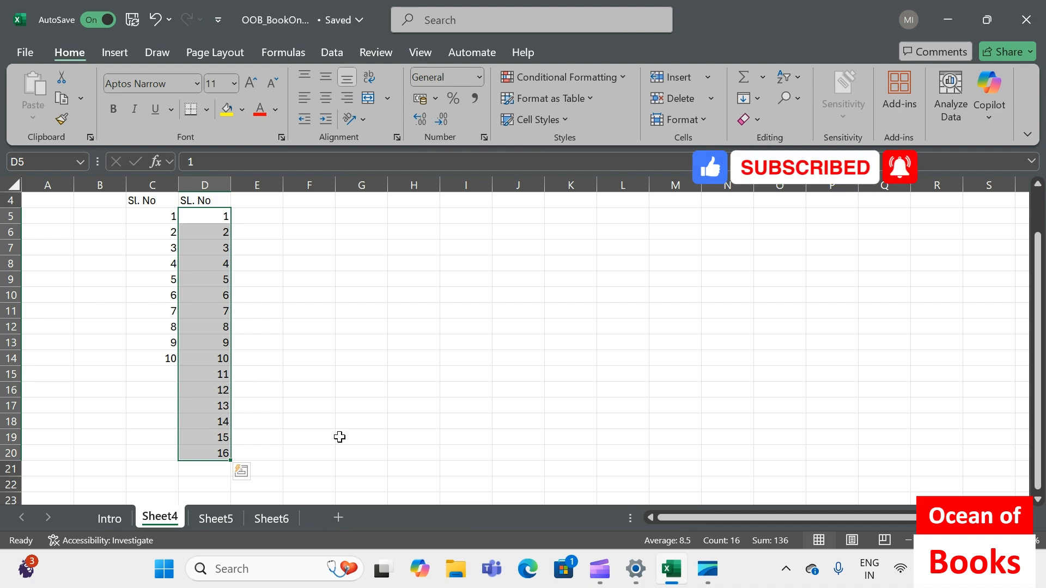
scroll(310, 341, "up", 1)
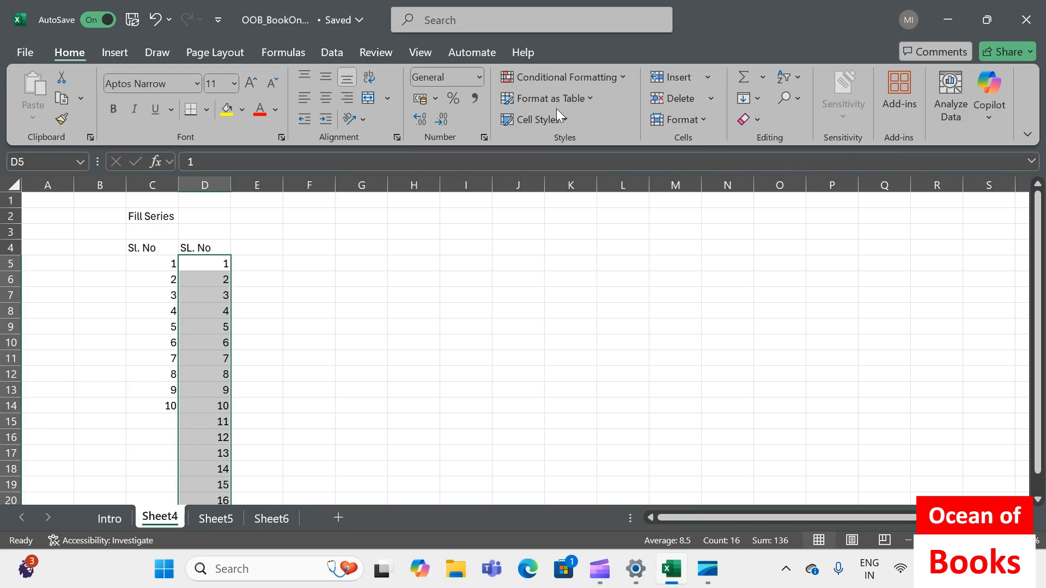
Refill the range D5:D20 with a linear column series using a step value of 2
left_click(748, 98)
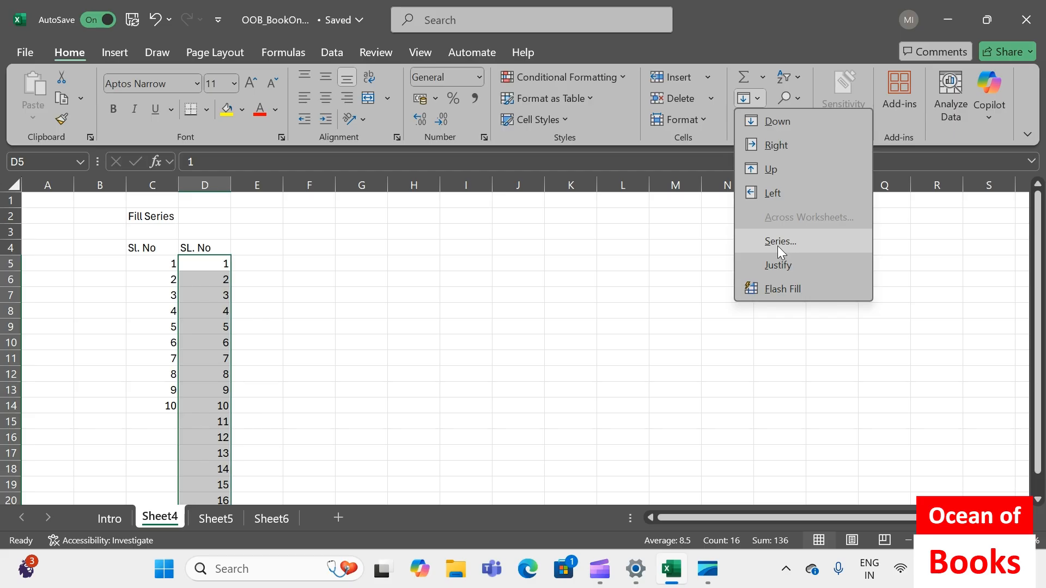
left_click(776, 246)
left_click(497, 319)
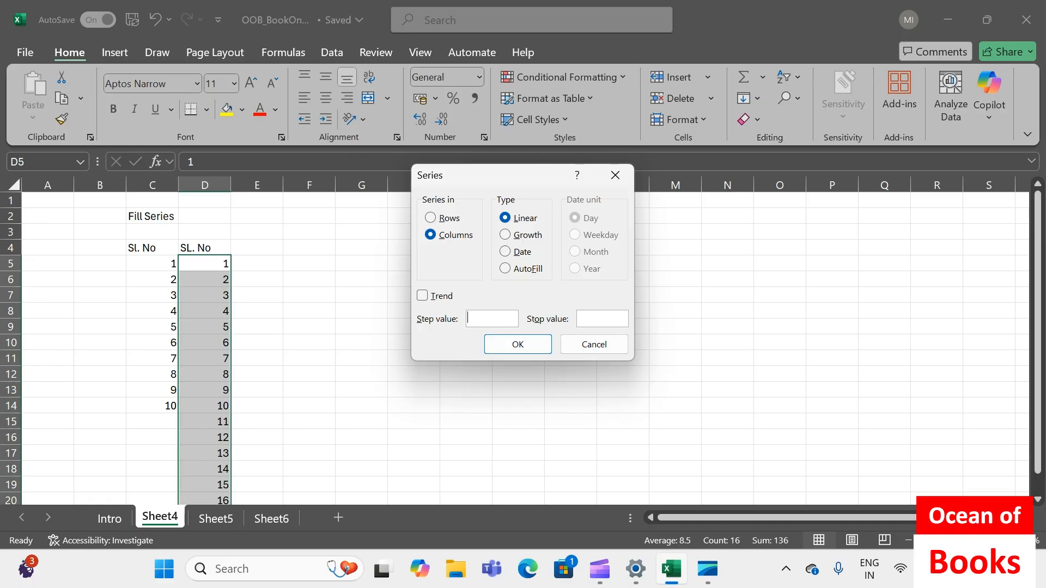
type("2")
left_click(516, 345)
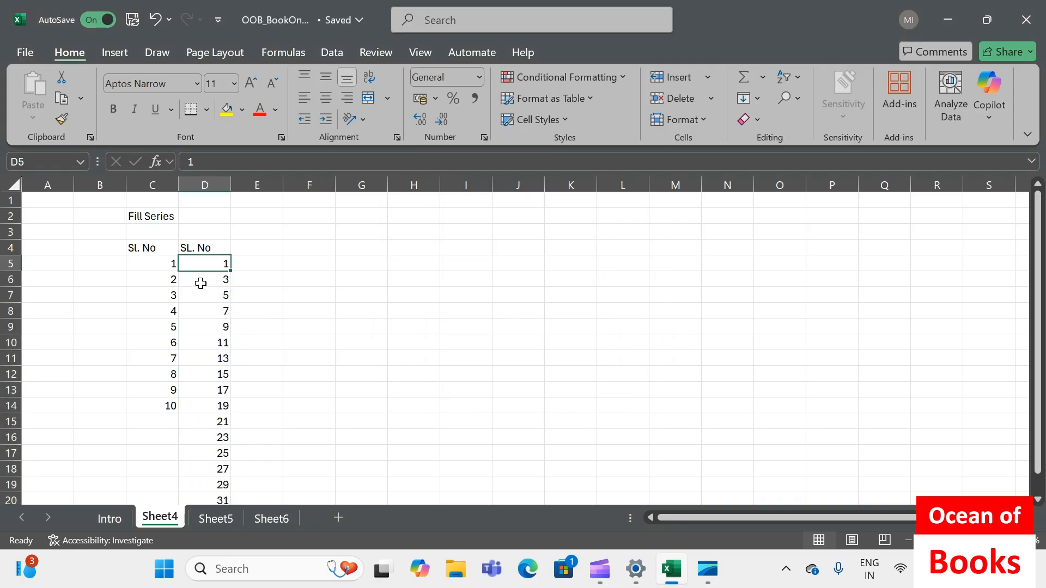
left_click(200, 284)
left_click(200, 299)
left_click(204, 328)
Refill only the range D5:D17 with a linear column series using a step value of 10, and check the cells below it
left_click(200, 268)
left_click_drag(200, 268, 204, 453)
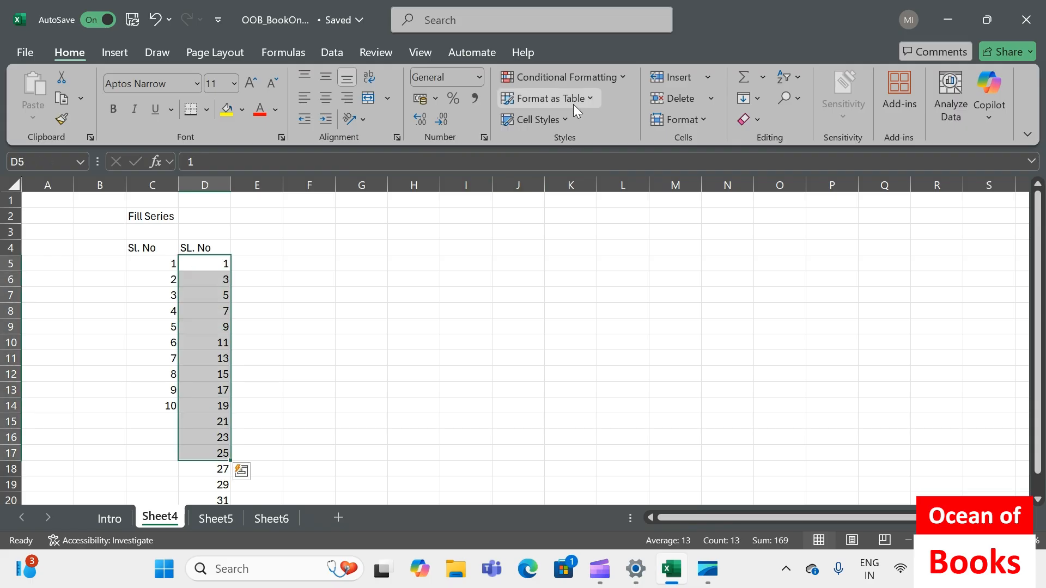
left_click(753, 96)
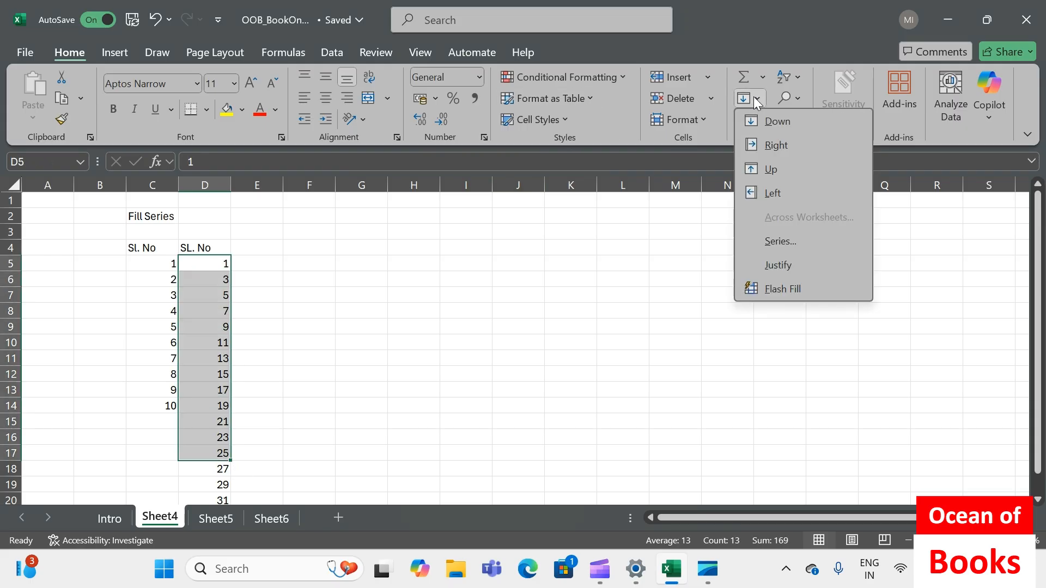
left_click(771, 244)
left_click(484, 320)
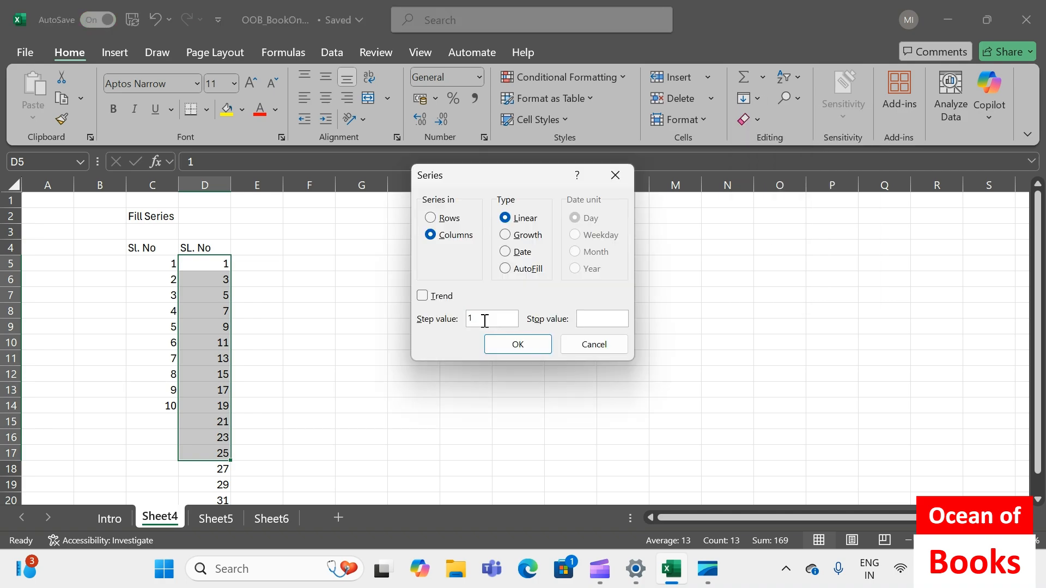
type("0")
left_click(517, 345)
left_click(205, 281)
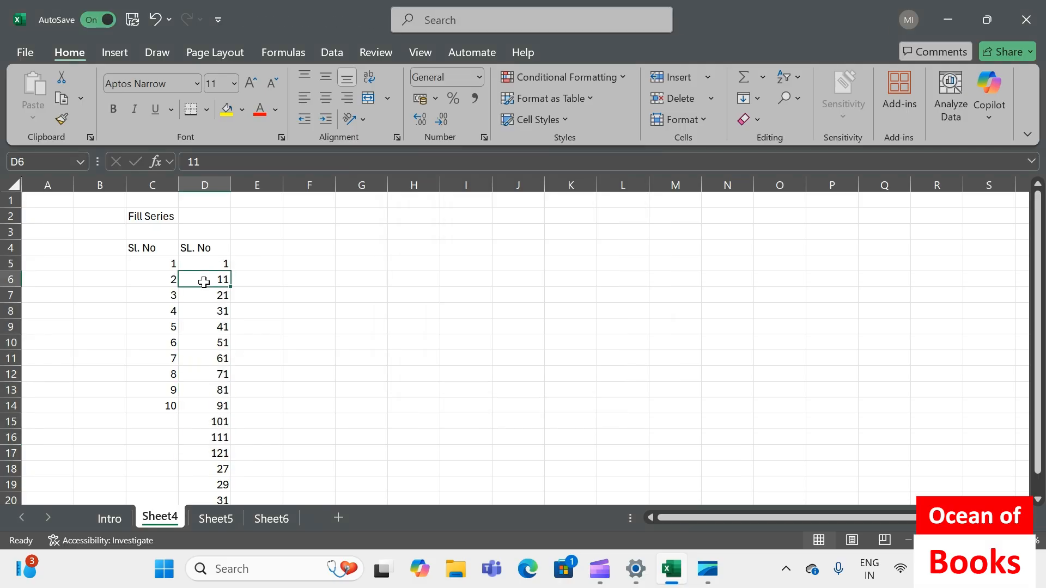
left_click(204, 314)
left_click(199, 374)
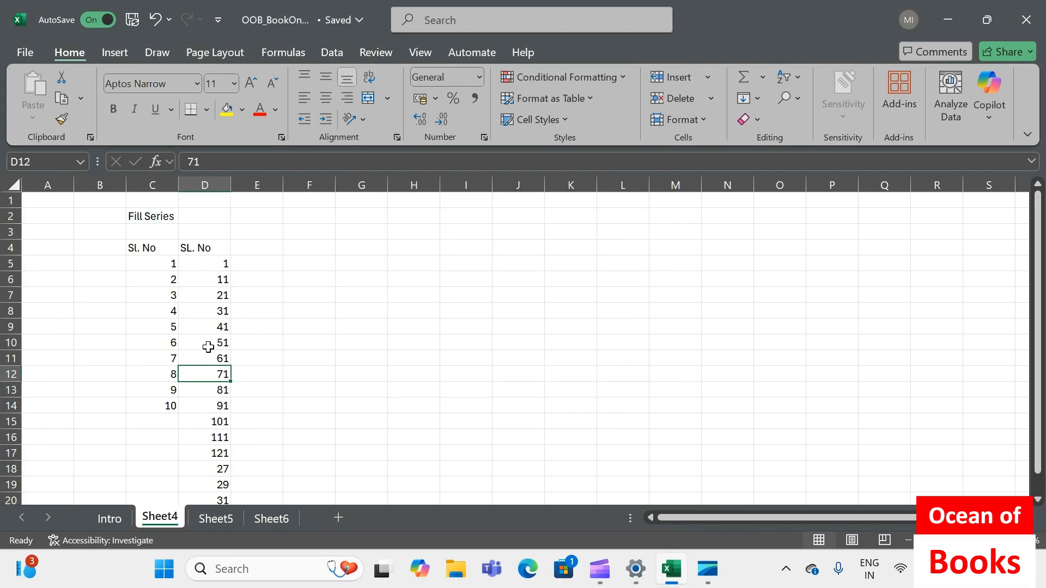
scroll(223, 433, "down", 1)
left_click_drag(220, 429, 221, 454)
scroll(217, 261, "up", 1)
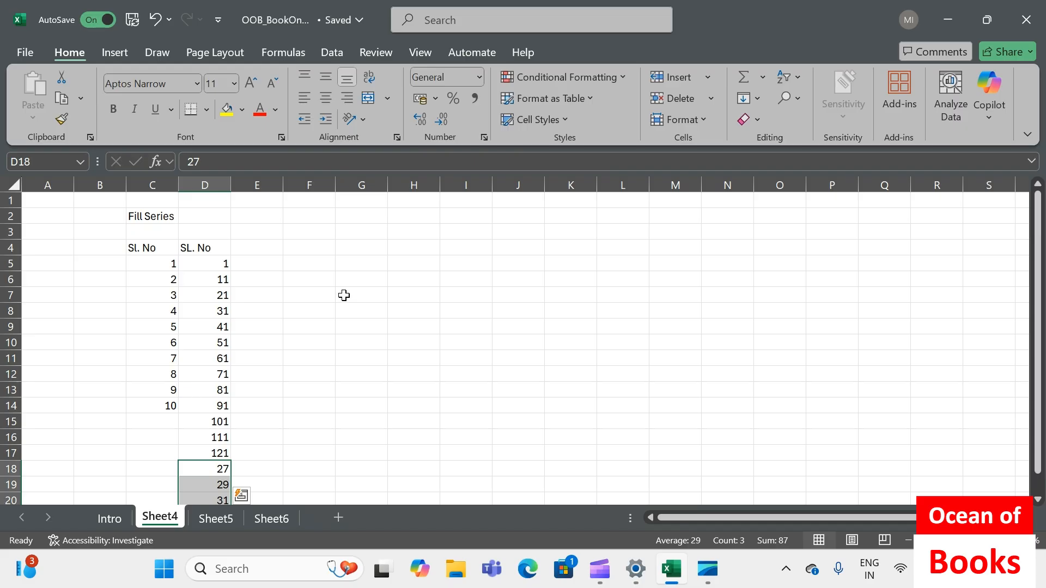
Enter the heading "Date" in cell E4
left_click(273, 251)
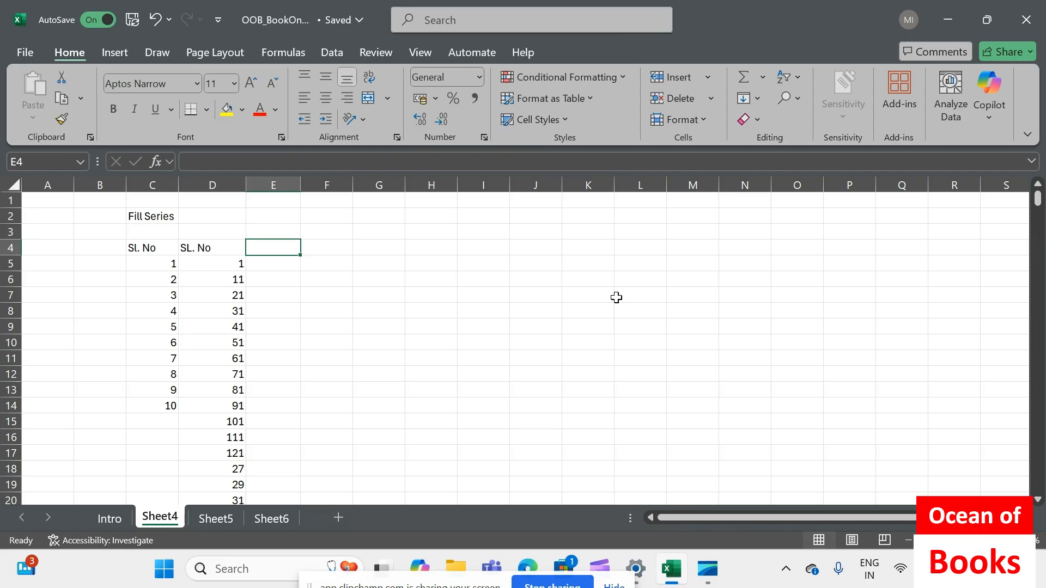
type("Date")
key("Return")
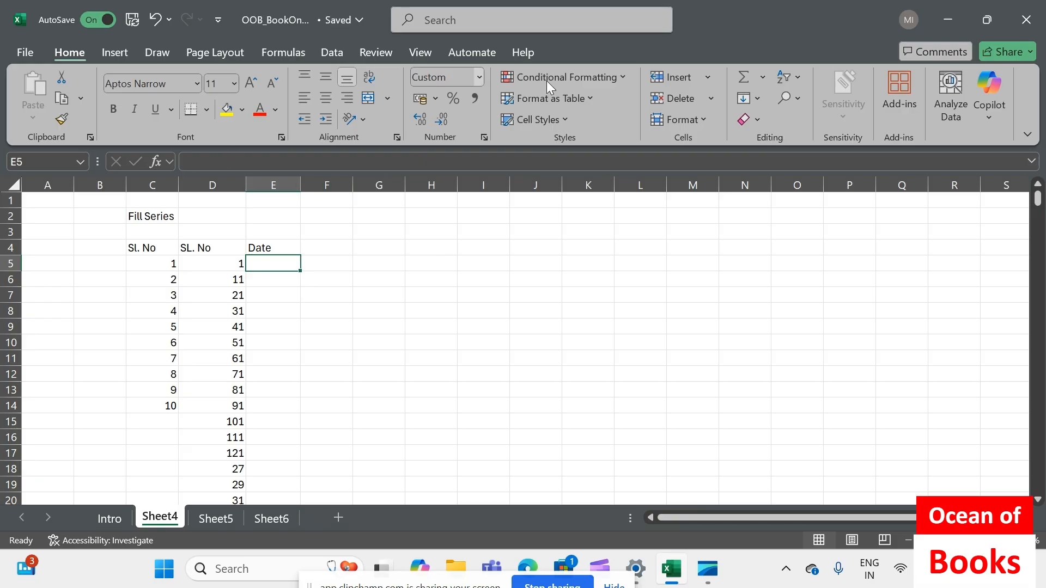
left_click(748, 98)
left_click(764, 248)
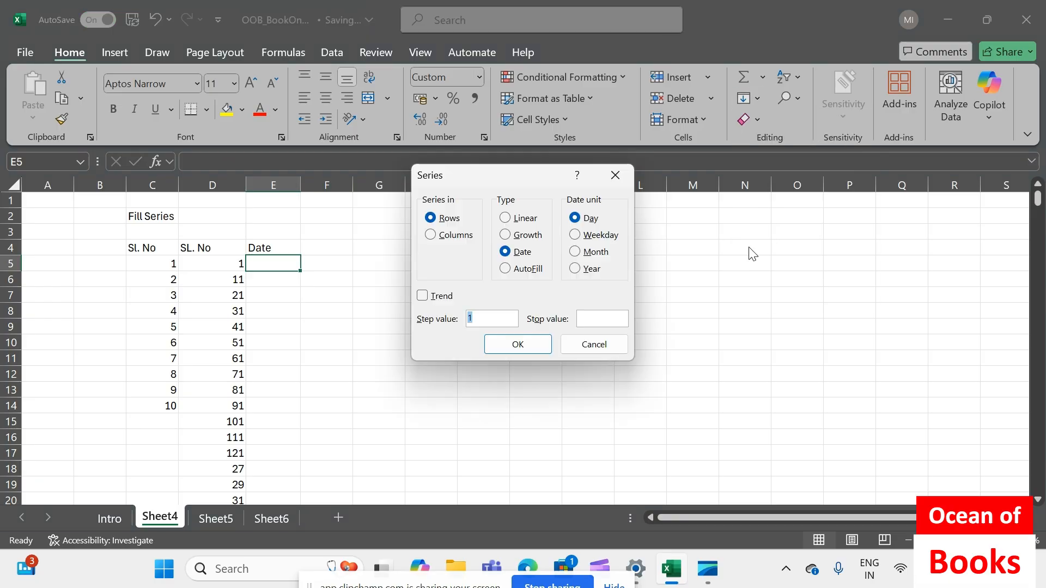
left_click(431, 235)
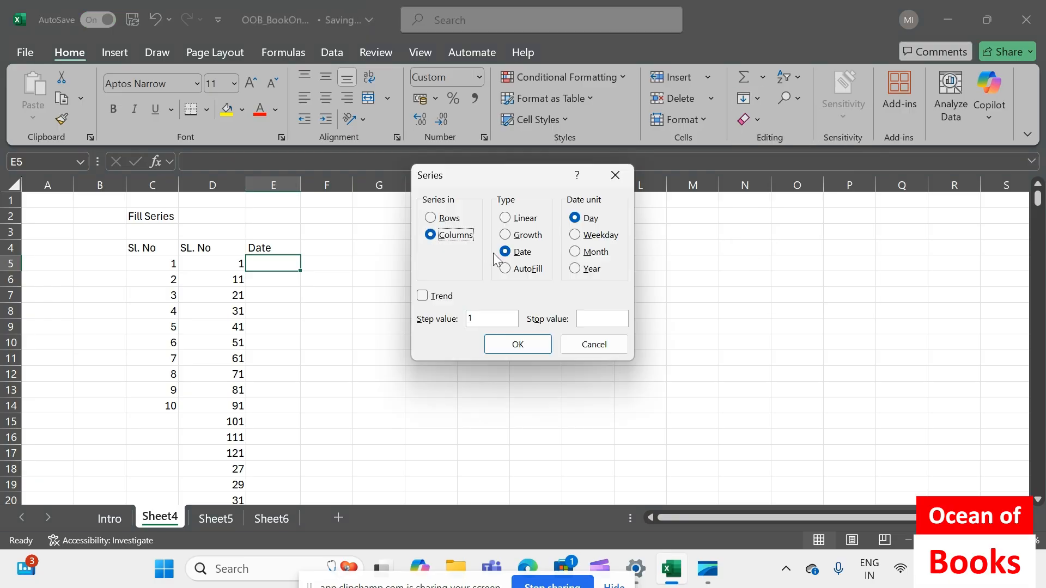
left_click(505, 218)
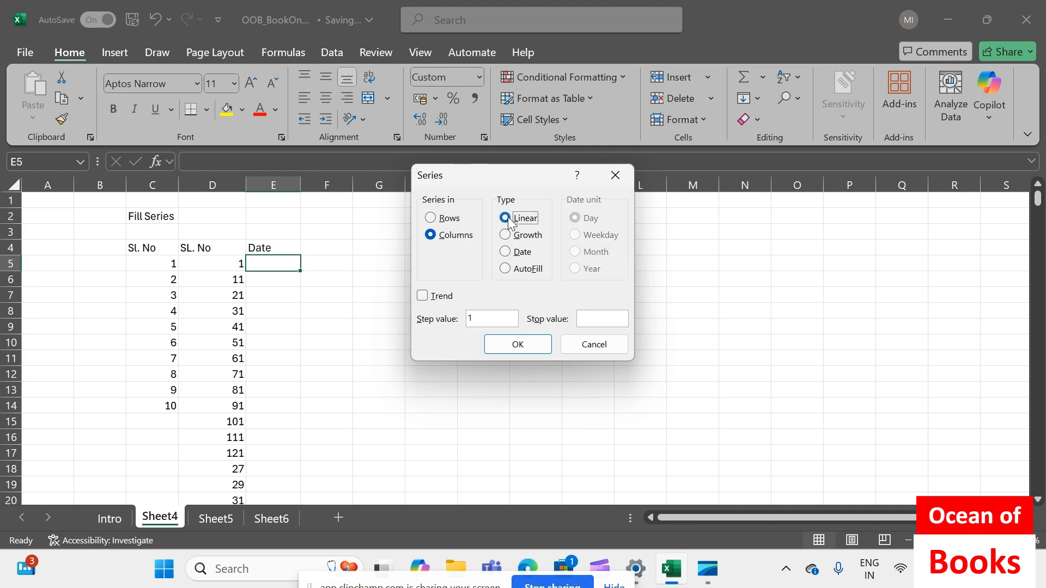
left_click(505, 252)
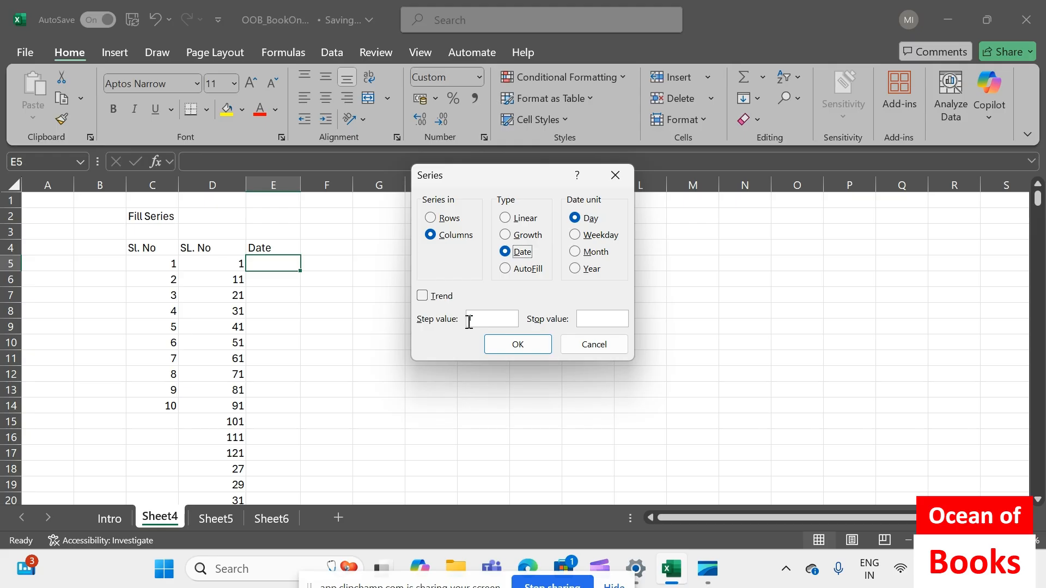
left_click(579, 346)
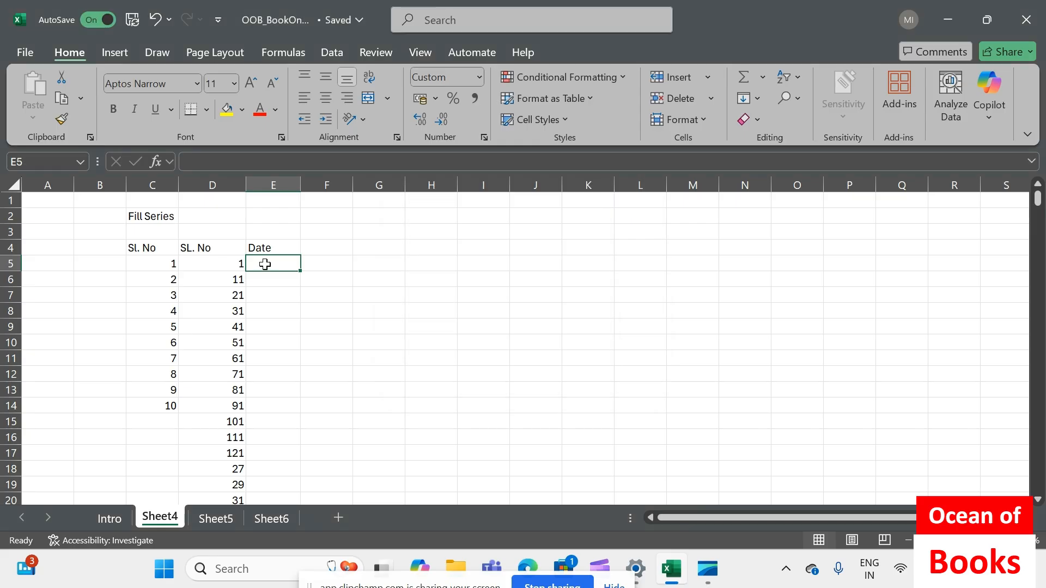
Enter the date 26 Sep 2025 in cell E5, keeping that cell selected
type("26 Sep 2025")
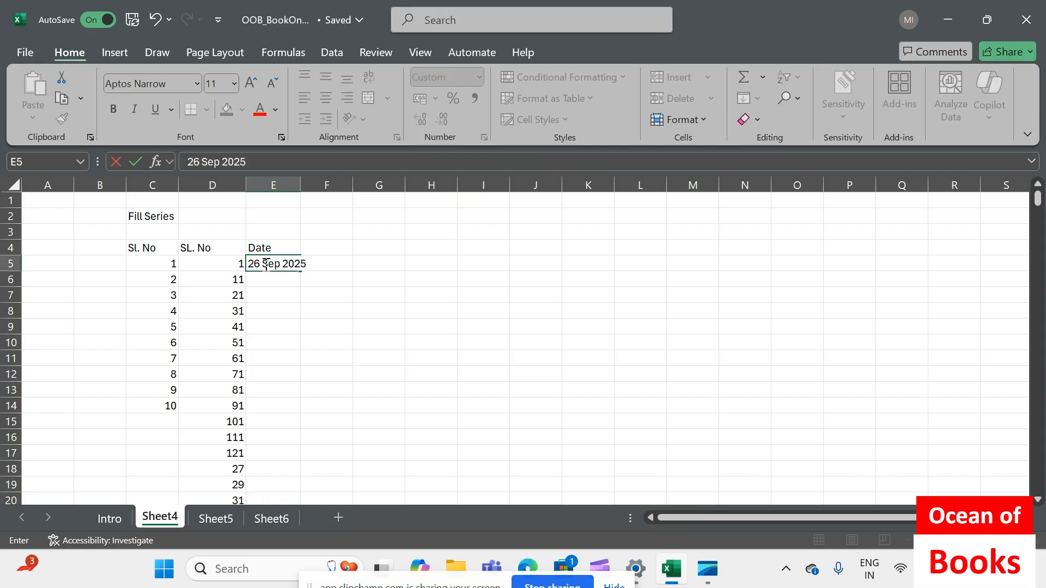
key("ctrl+Return")
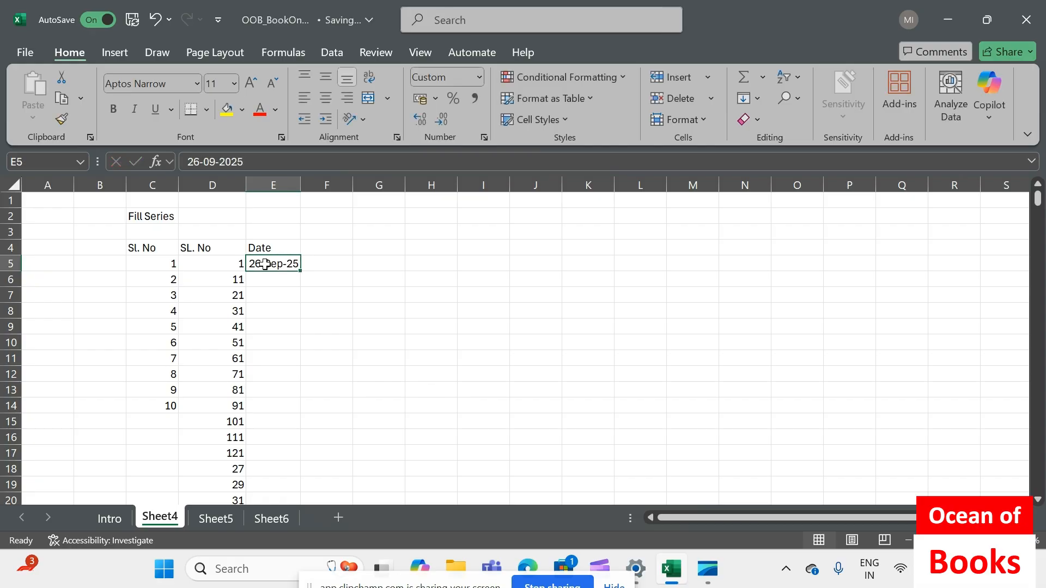
Fill a daily date series down the column from E5 with a step value of 1 and a stop value of 26sep2026
left_click(757, 98)
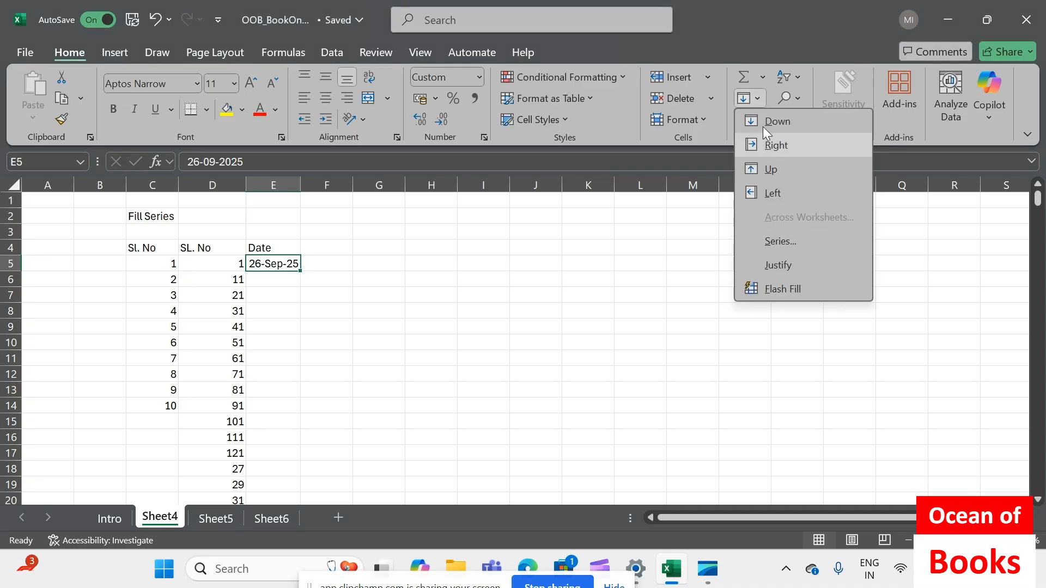
left_click(778, 242)
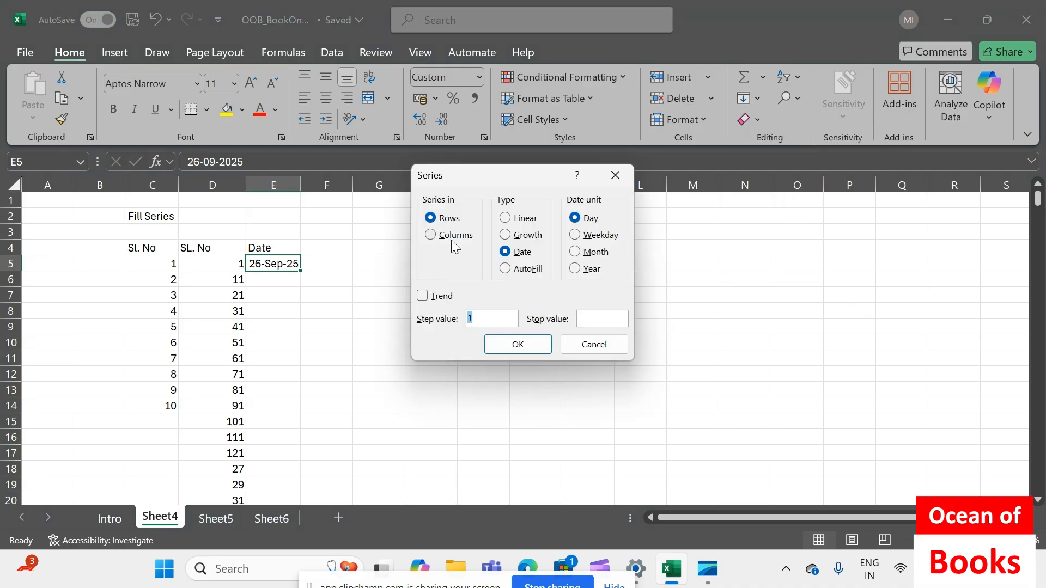
left_click(431, 234)
left_click(604, 319)
type("26sep2026")
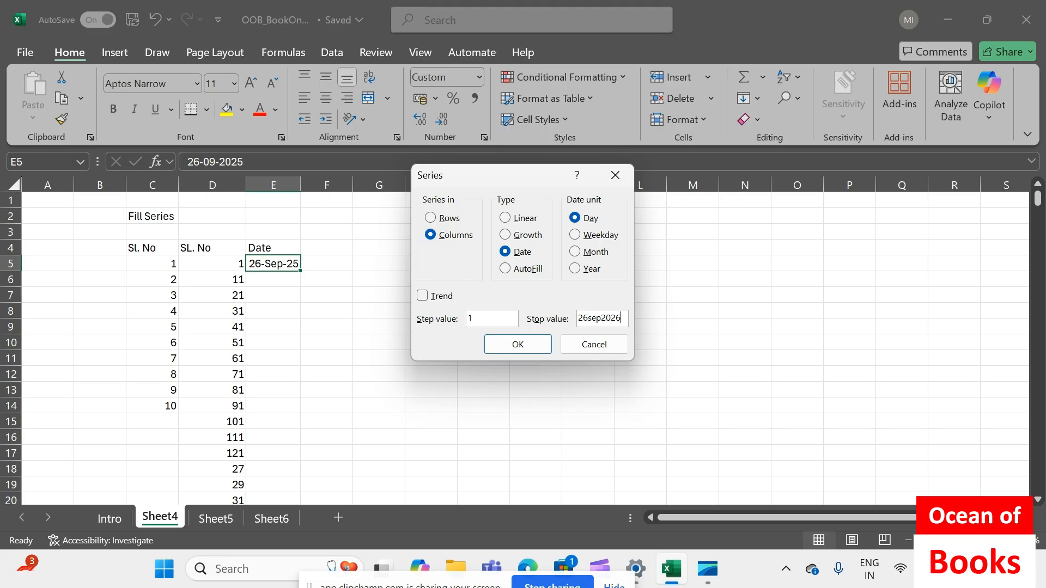
left_click(505, 344)
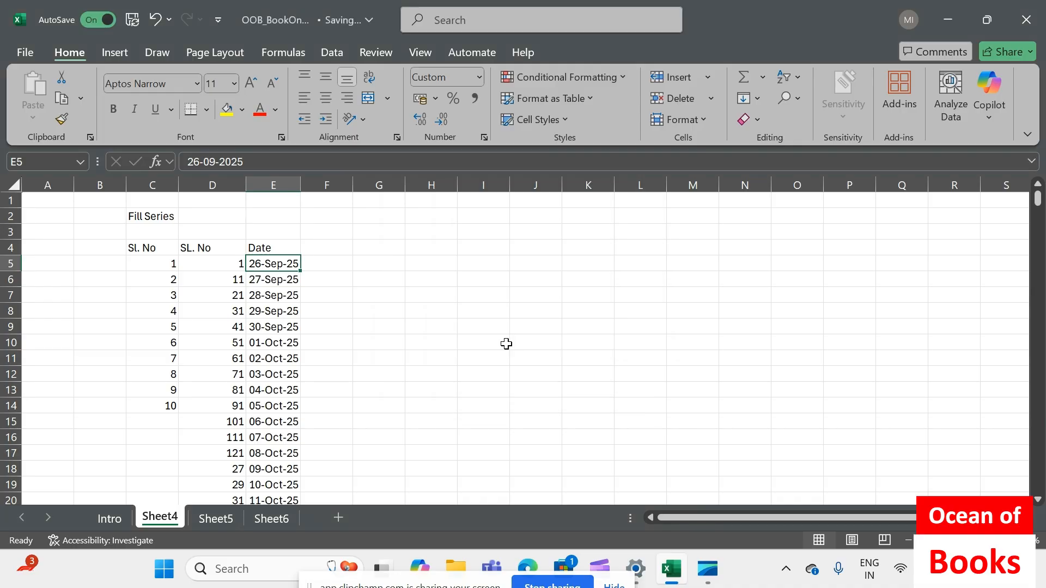
Widen column E slightly and select the dates from E5 down to the last entry to check how many there are
key("ctrl+shift+Down")
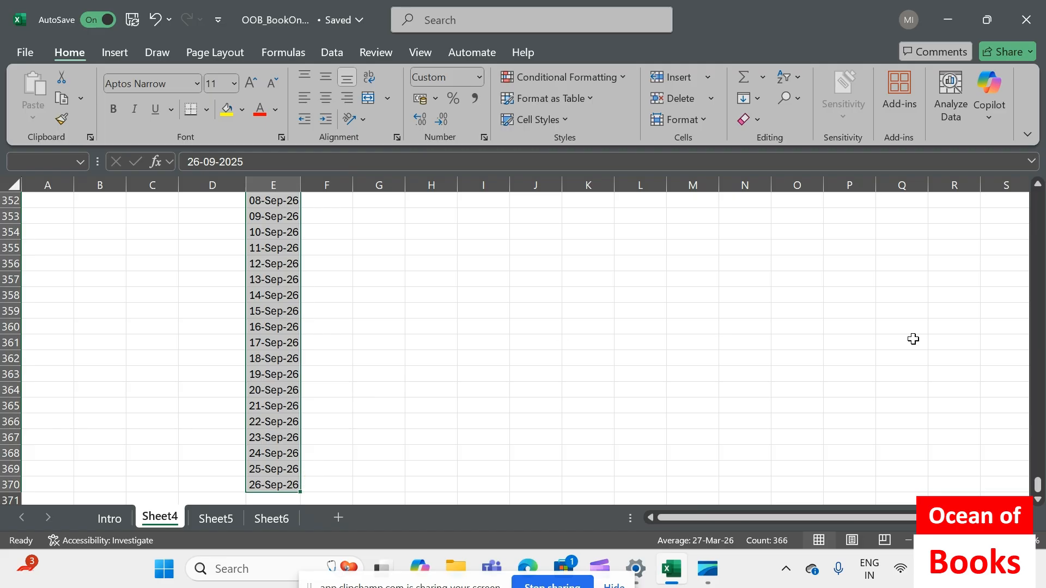
left_click_drag(300, 186, 311, 186)
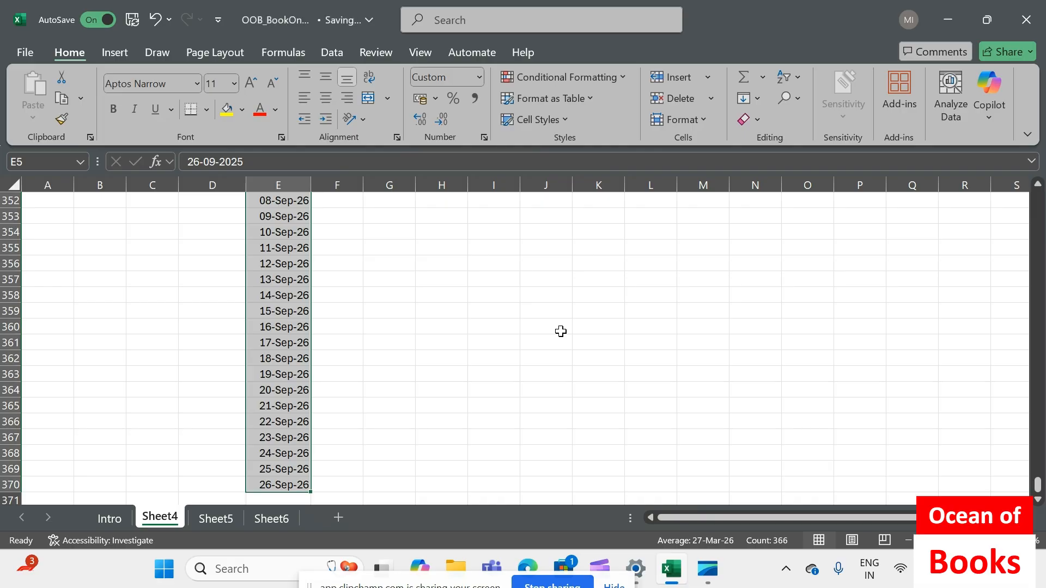
key("ctrl+Home")
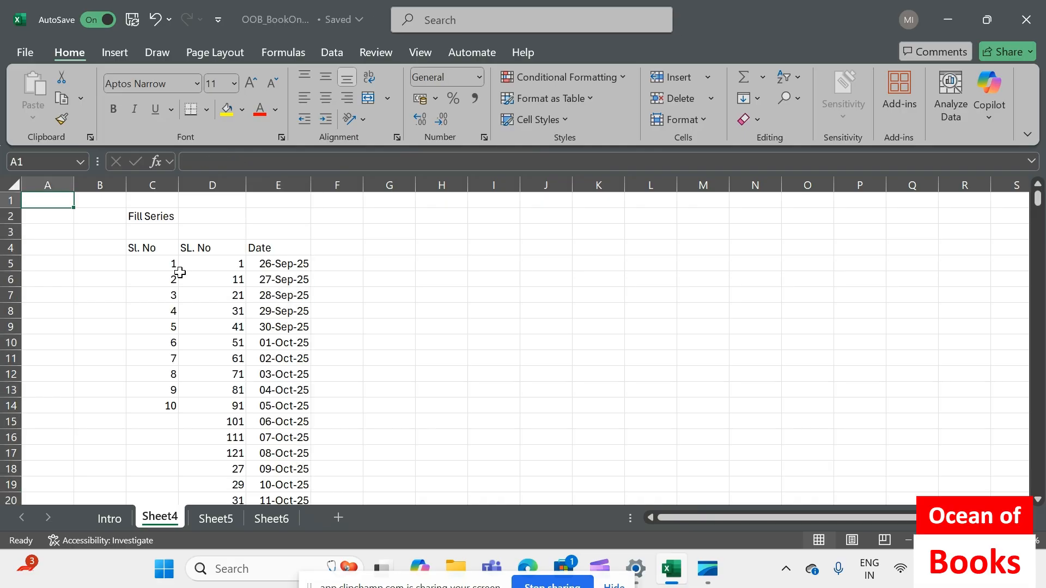
left_click(229, 265)
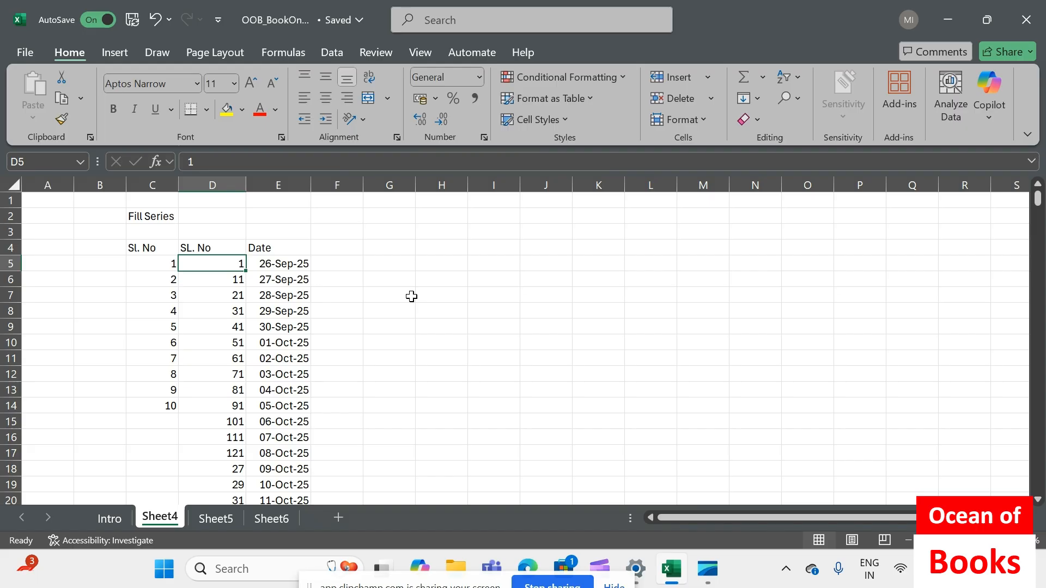
left_click(283, 264)
key("ctrl+shift+Down")
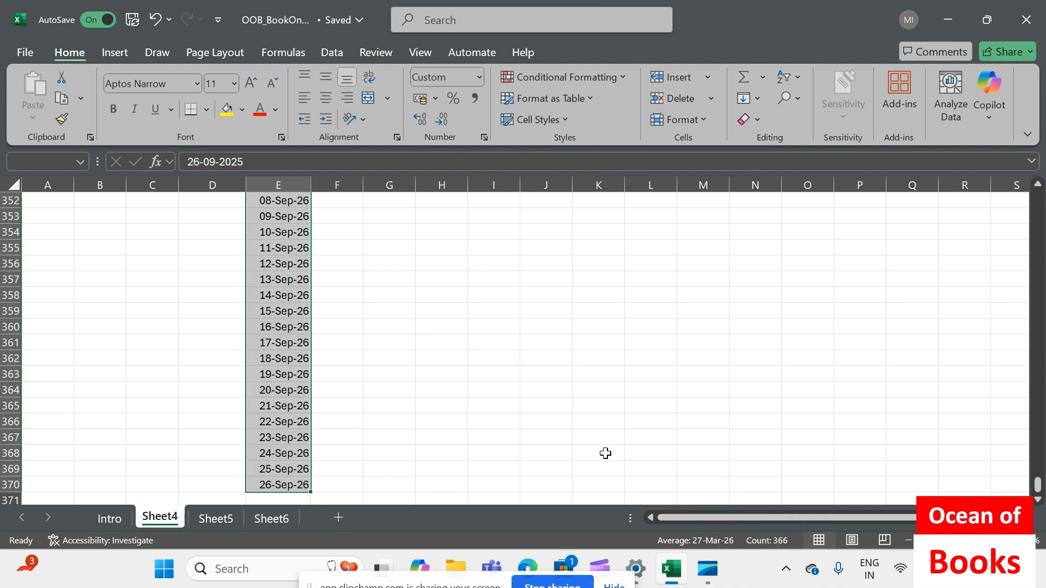
key("ctrl+Home")
Refill the serial numbers from D5 with a linear column series using a step value of 1 and a stop value of 366
left_click(217, 263)
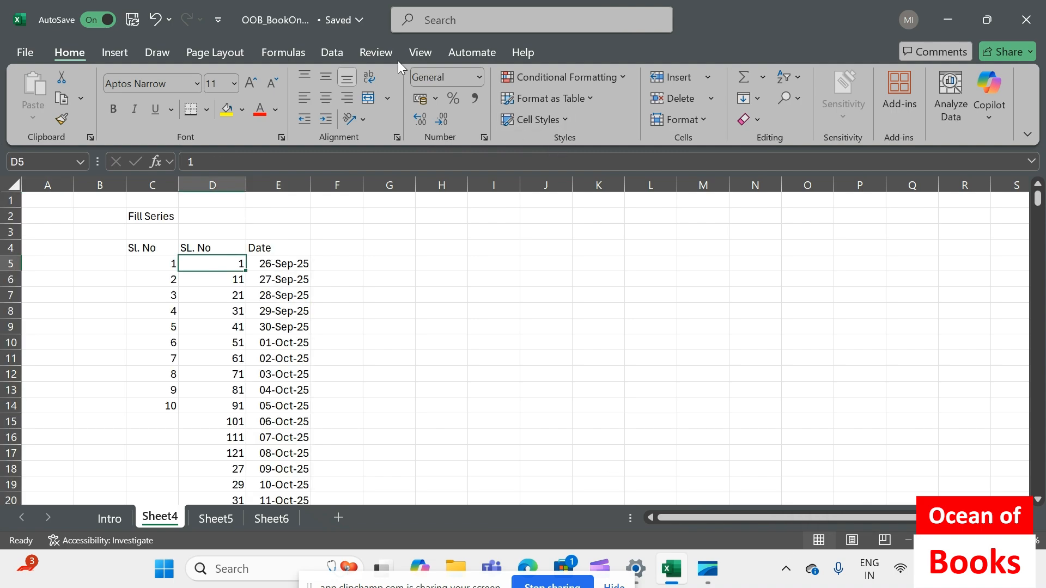
left_click(757, 97)
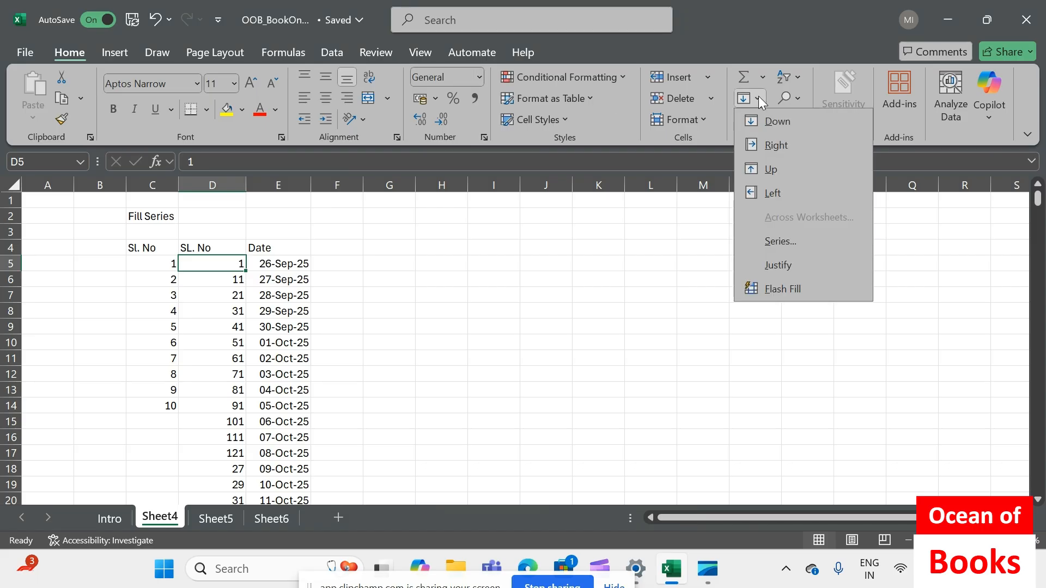
left_click(778, 241)
left_click(431, 236)
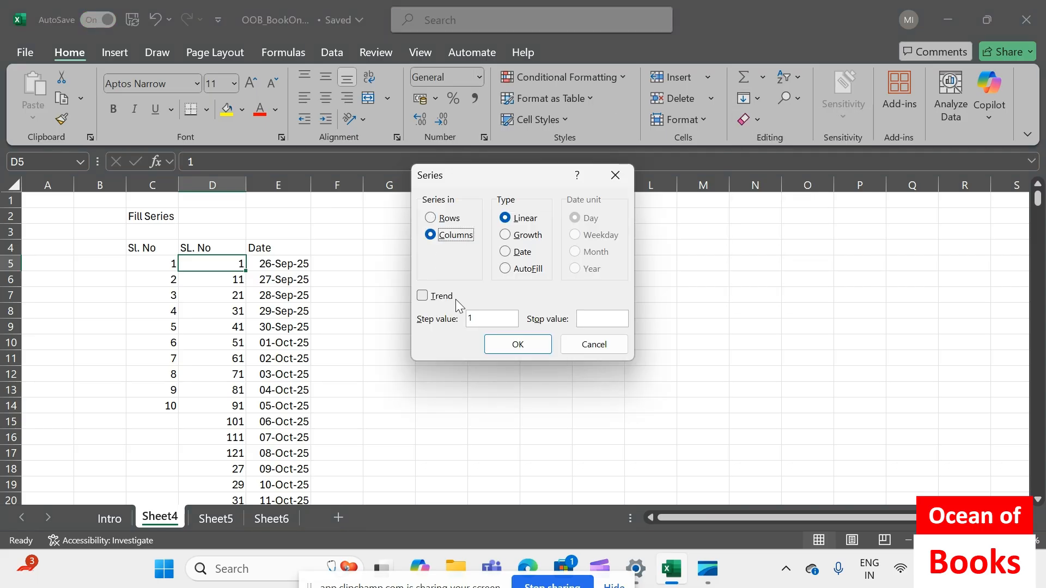
left_click(588, 321)
type("366")
left_click(528, 350)
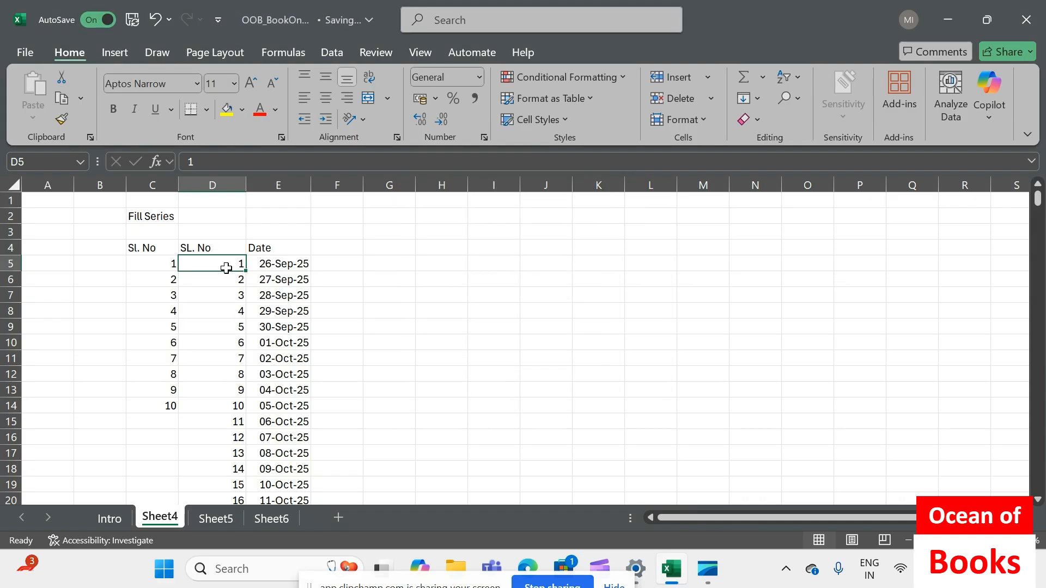
Apply all borders to the serial numbers and dates in D5:E370 and to their heading cells D4:E4
key("ctrl+shift+Down")
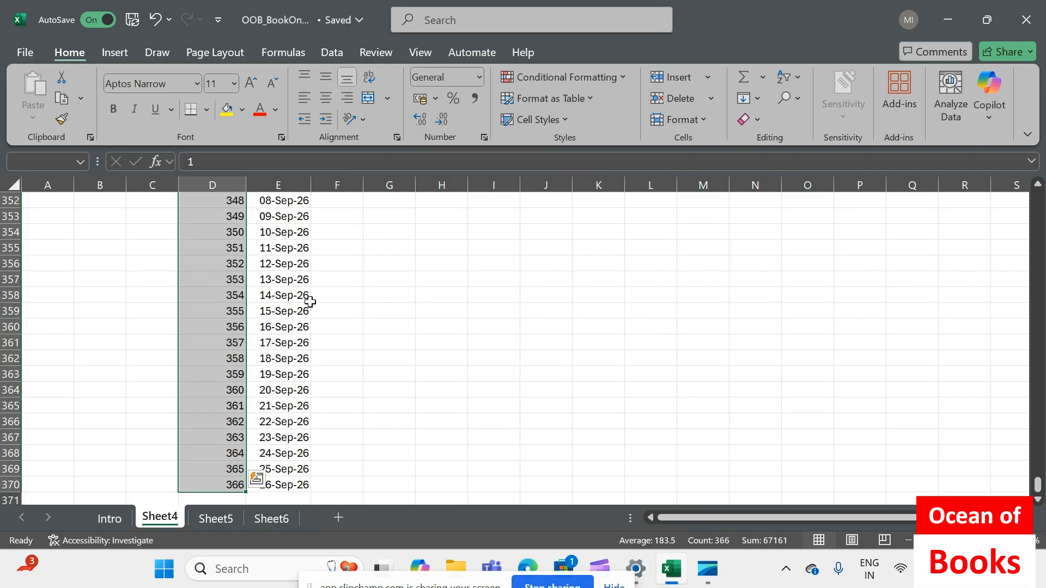
key("shift+Right")
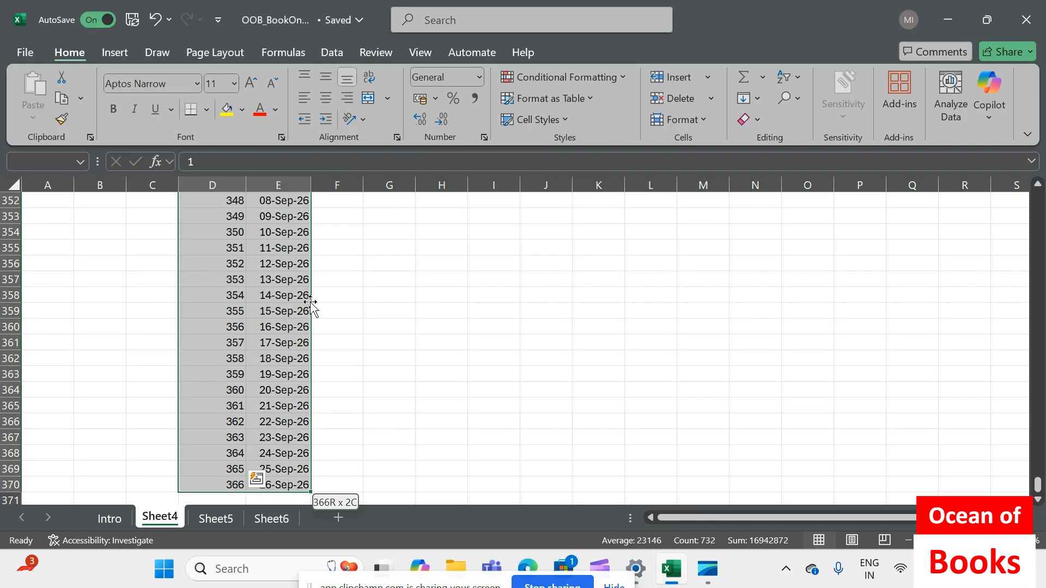
left_click(206, 109)
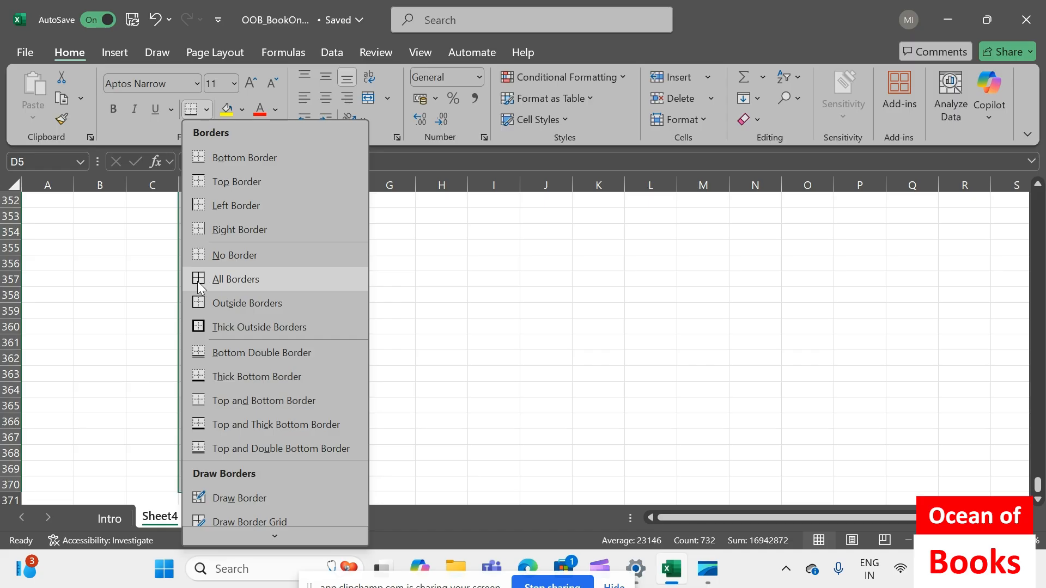
left_click(201, 279)
key("ctrl+Home")
left_click(480, 316)
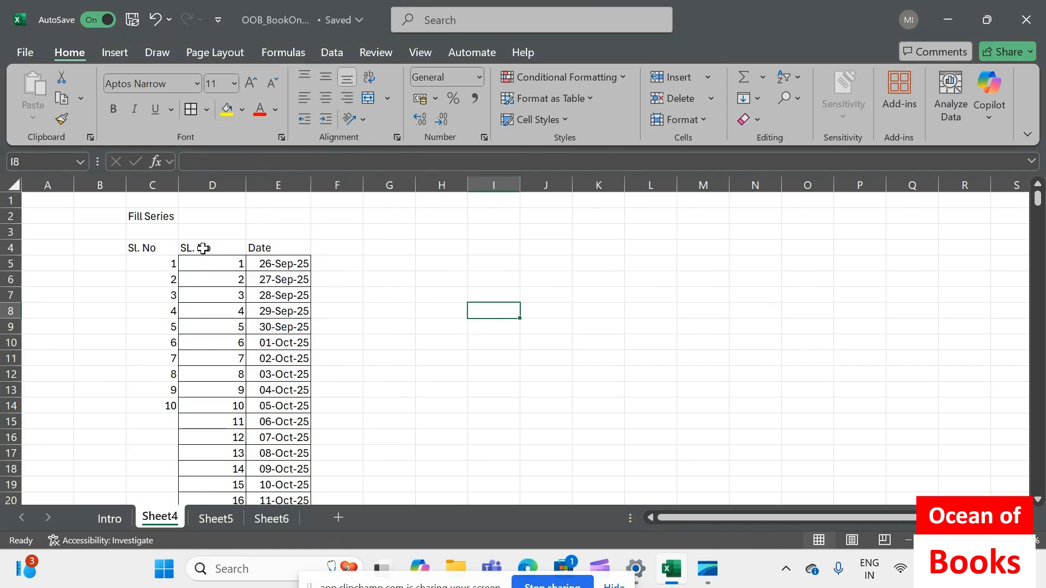
left_click_drag(218, 248, 292, 248)
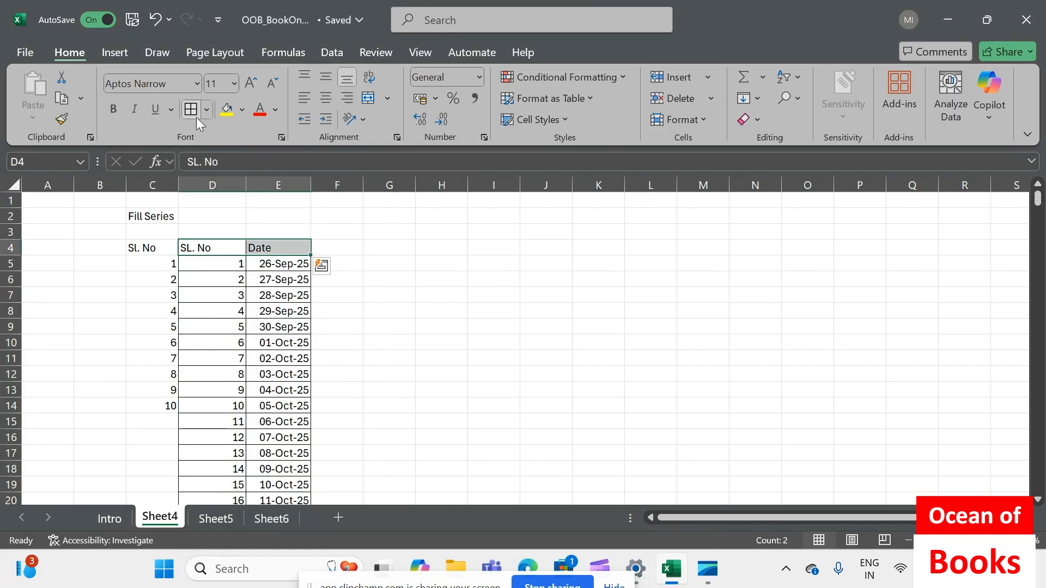
left_click(397, 243)
Insert a blank column before column D, and check the shifted table from its headings to its last row
right_click(209, 185)
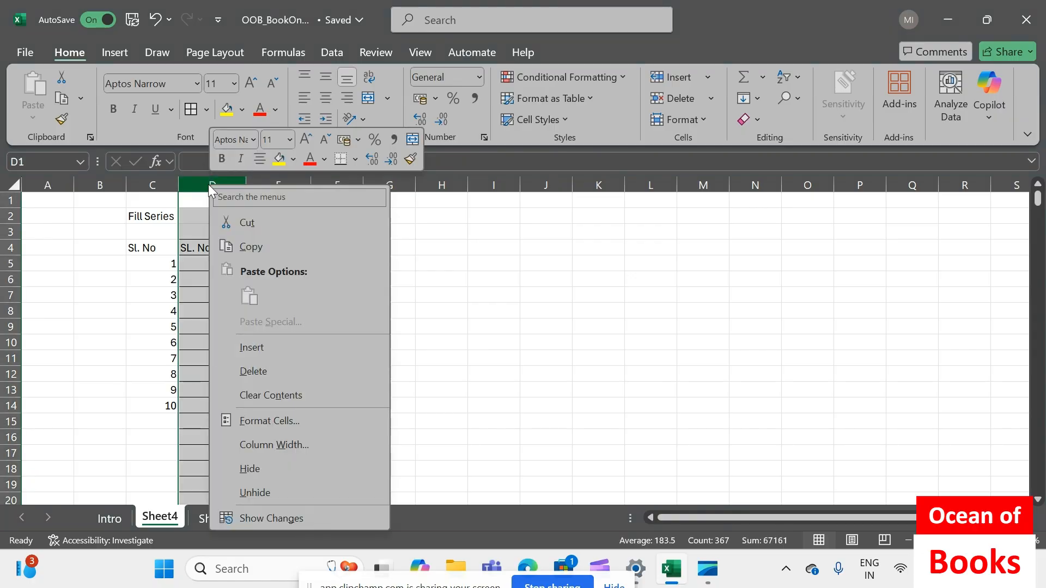
left_click(260, 348)
left_click_drag(277, 245, 353, 246)
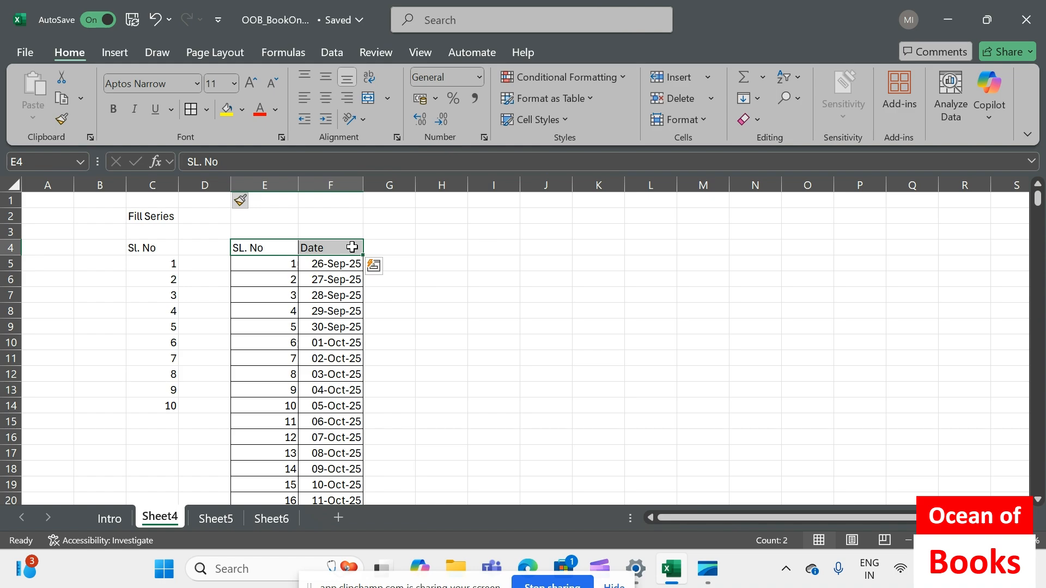
key("ctrl+shift+Down")
left_click(513, 326)
key("ctrl+Home")
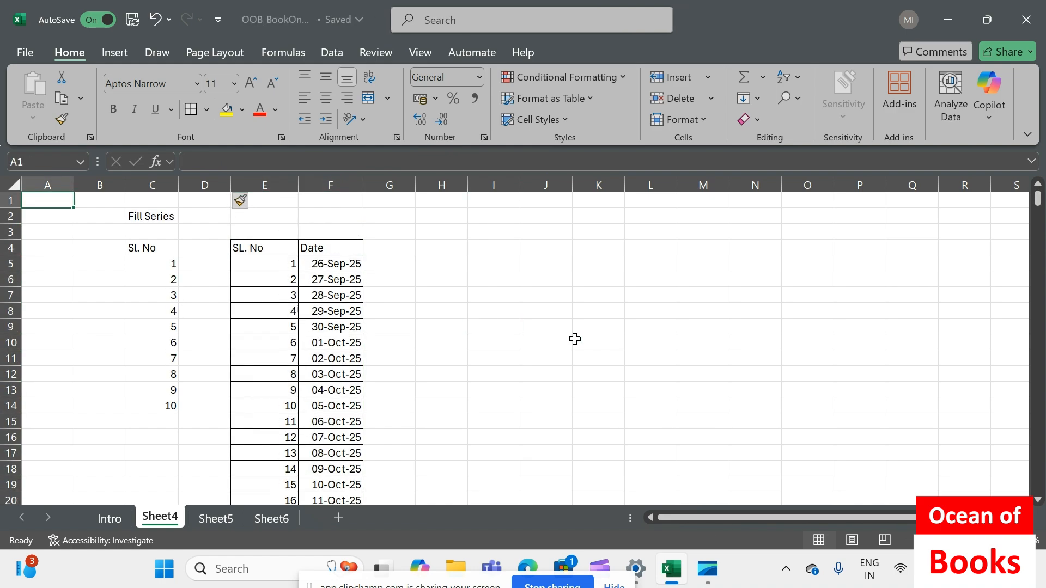
left_click(599, 565)
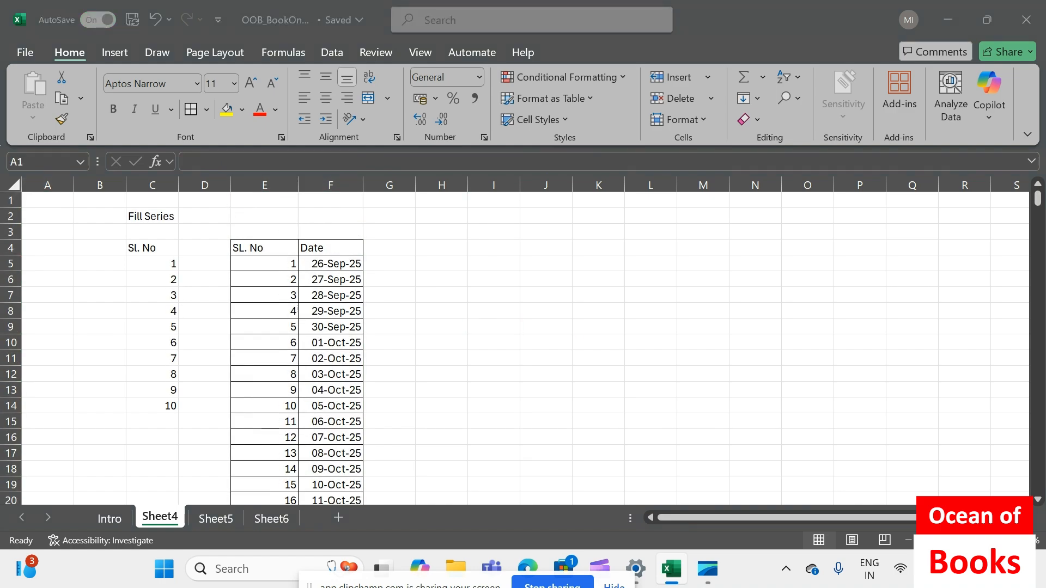
left_click_drag(313, 583, 296, 487)
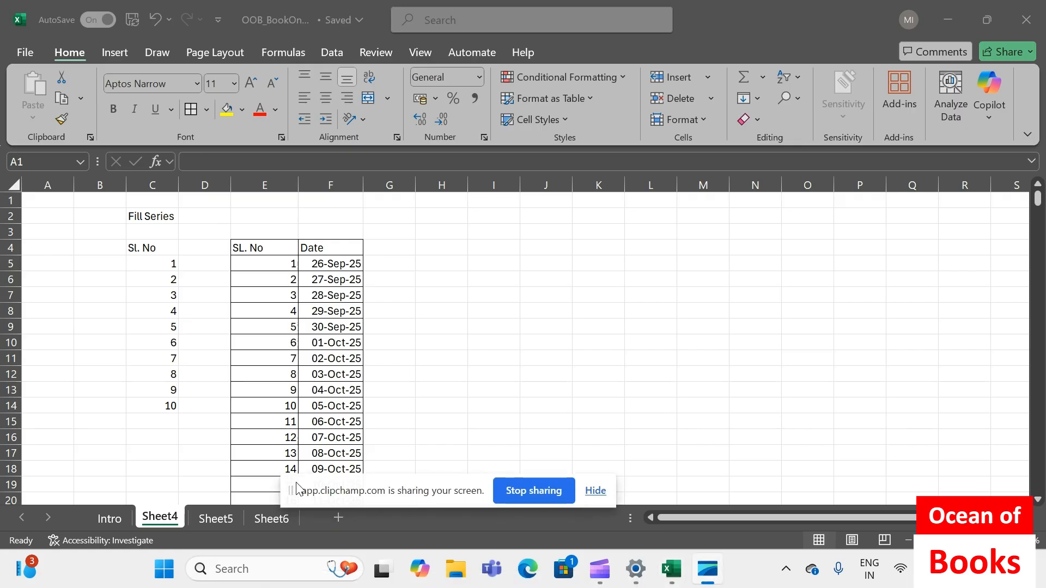
Enter the heading "Day" in cell G4 beside the Date heading
left_click(408, 243)
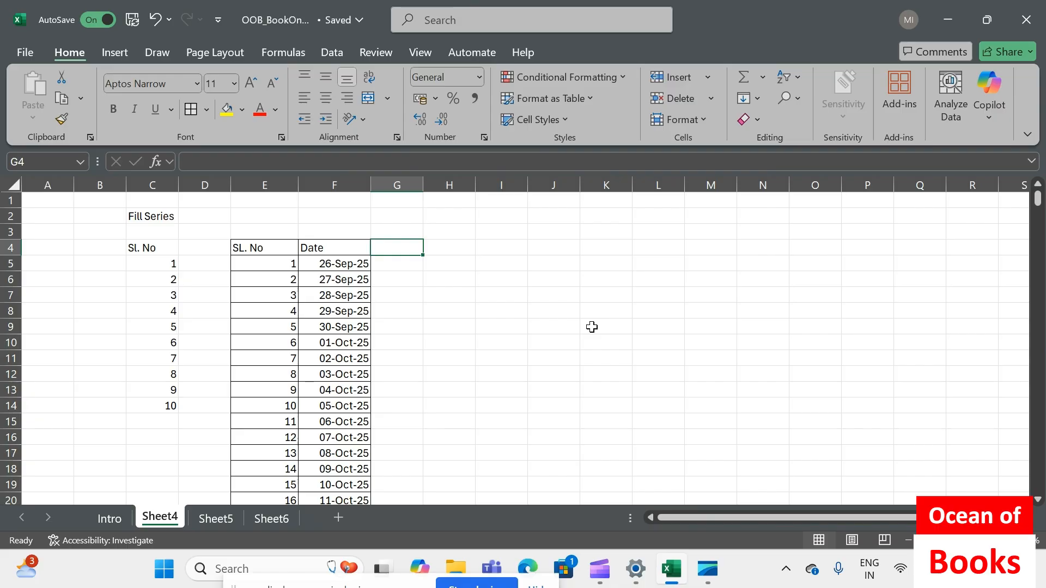
type("Day")
key("Return")
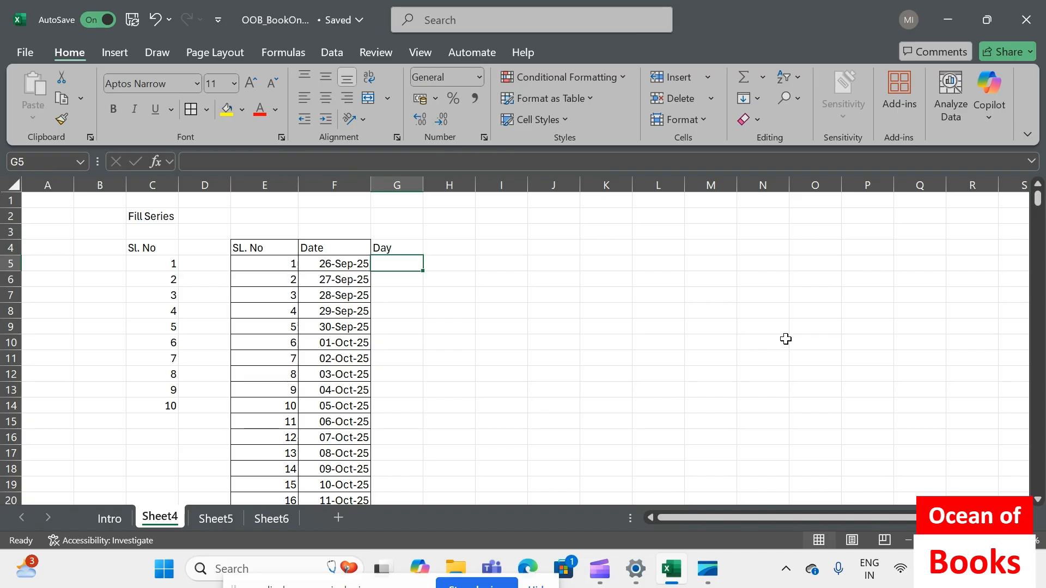
Enter the formula =TEXT(F5,"DDDD") in cell G5 to derive the weekday name from the date
type("=")
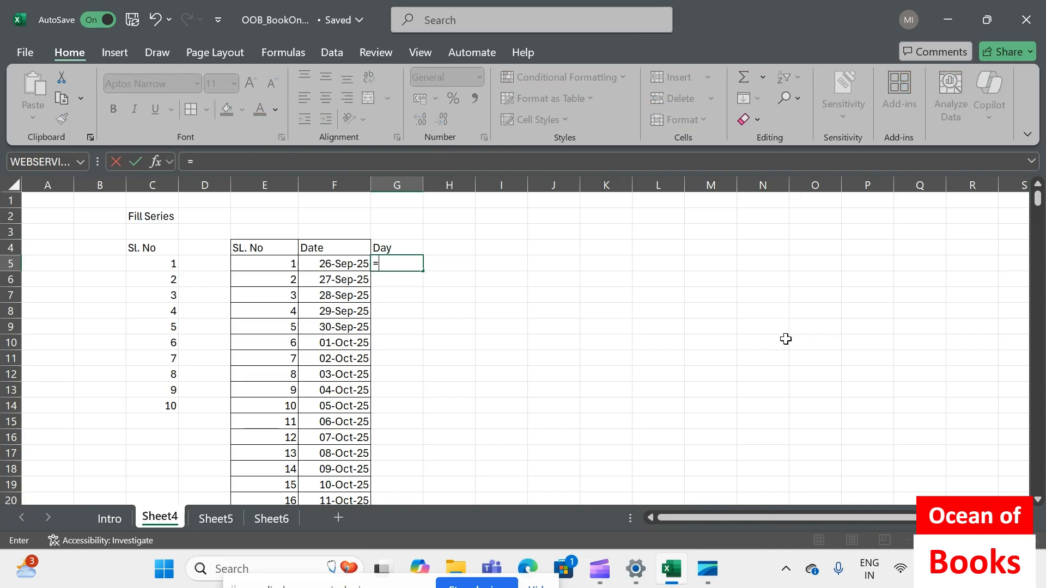
type("text(")
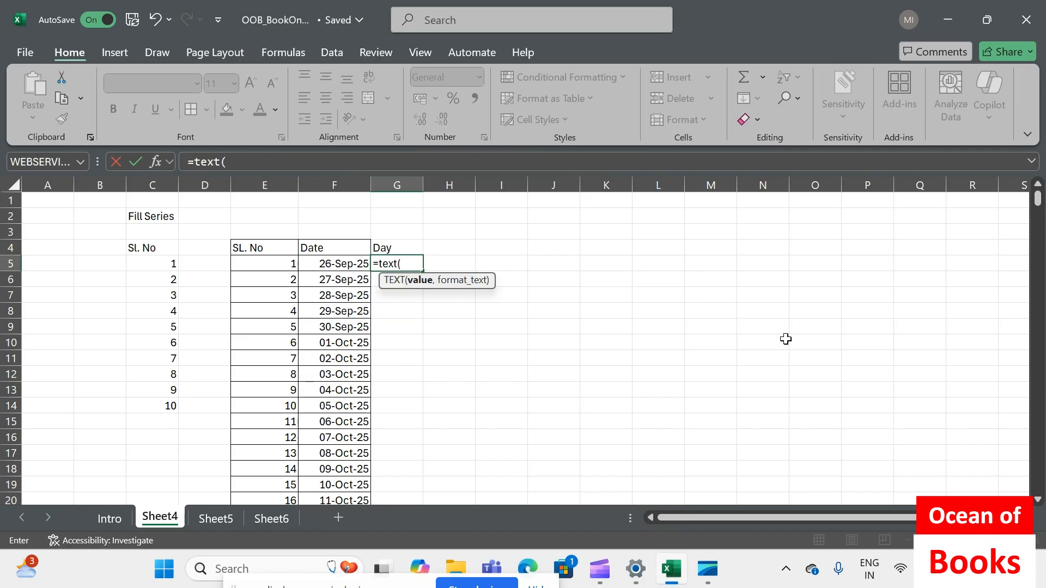
left_click(337, 263)
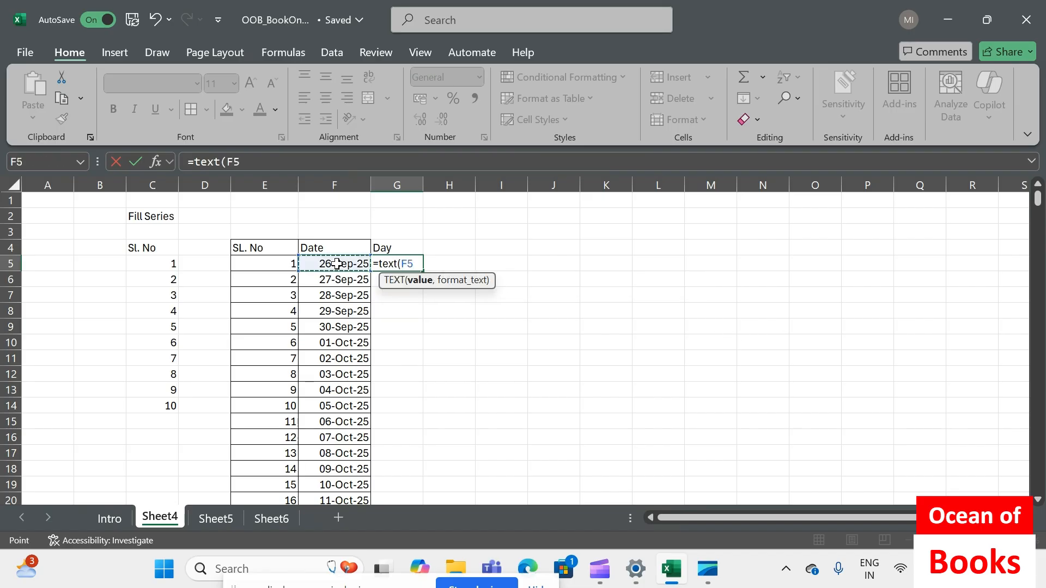
type(",\"D")
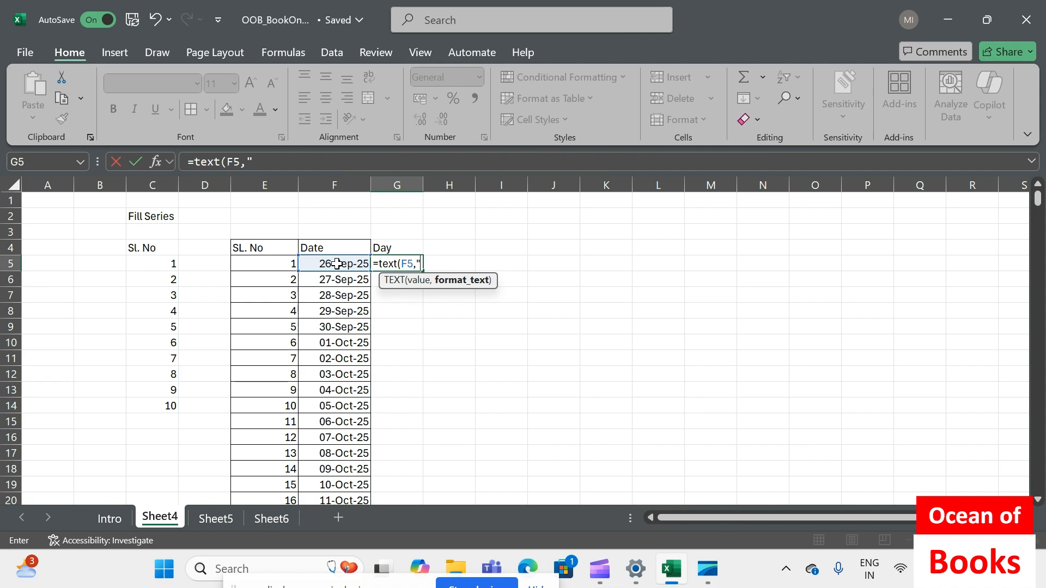
type("DDD\")")
key("Return")
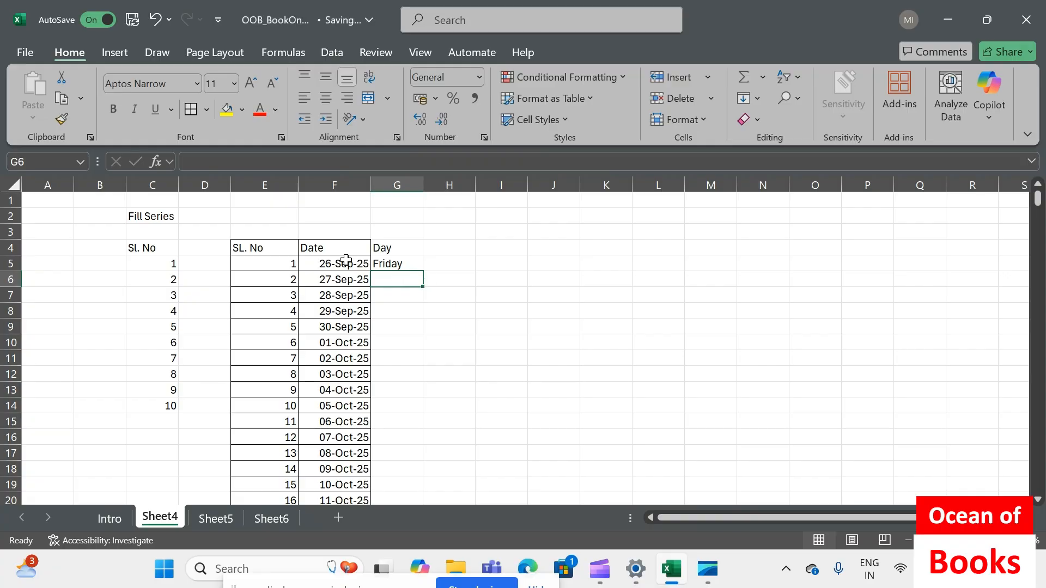
Fill the weekday formula from G5 down alongside all the dates and autofit the width of column G
left_click(409, 263)
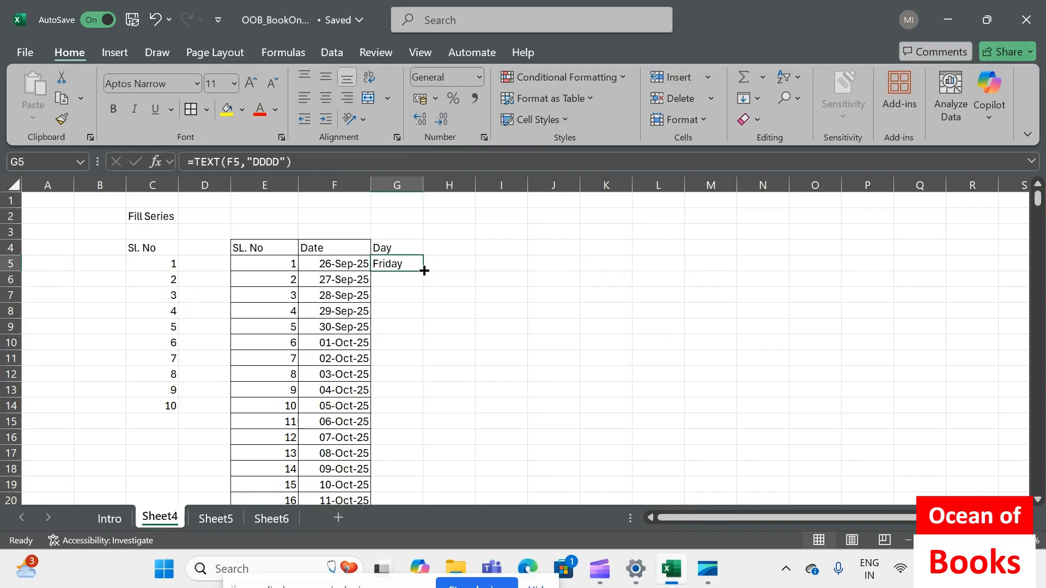
double_click(424, 270)
double_click(422, 189)
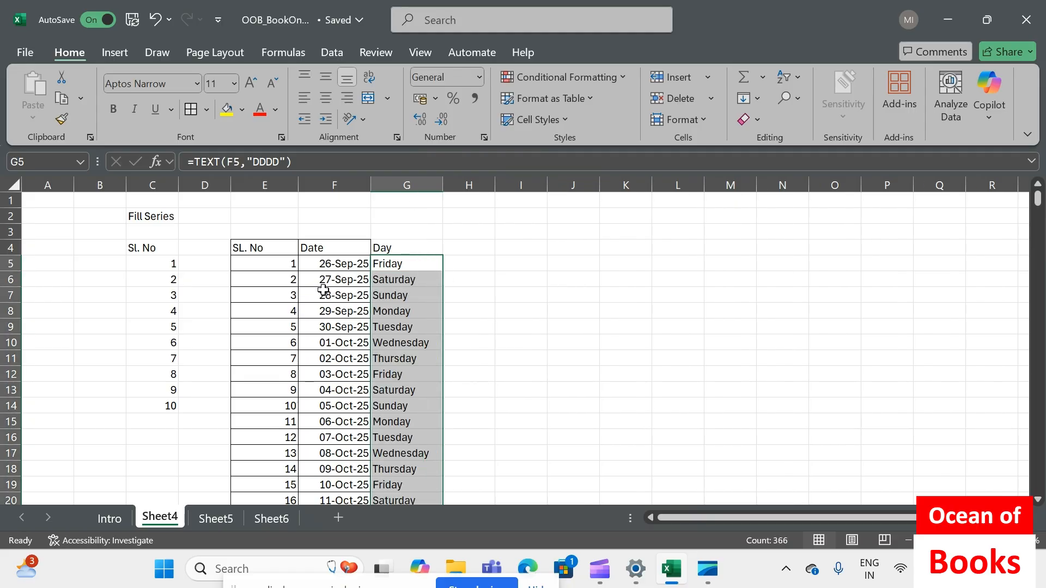
Check the dates and weekday names down to the last row, and inspect the copied formula in G6
left_click(321, 262)
key("ctrl+shift+Down")
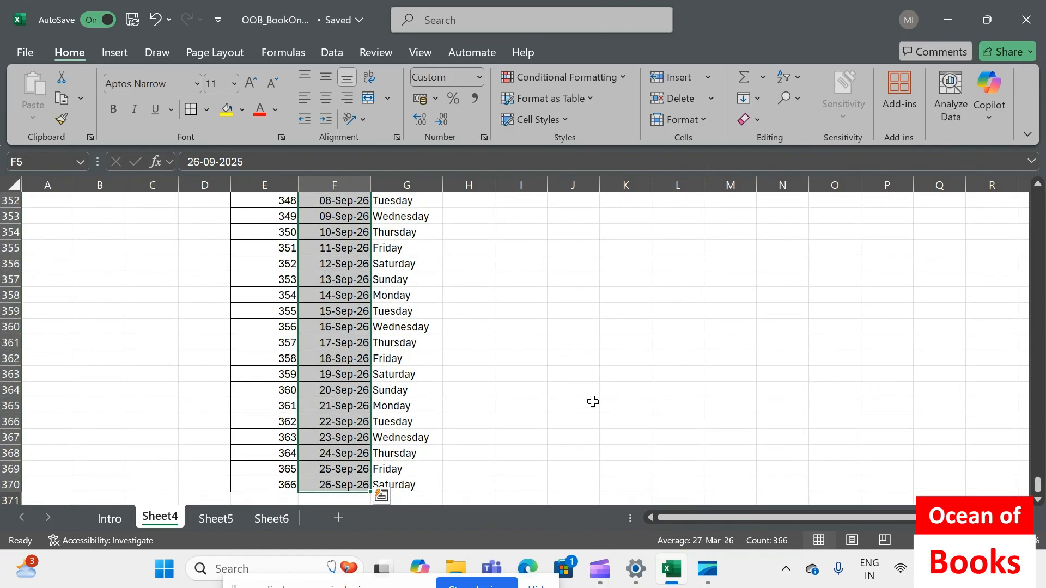
key("ctrl+Home")
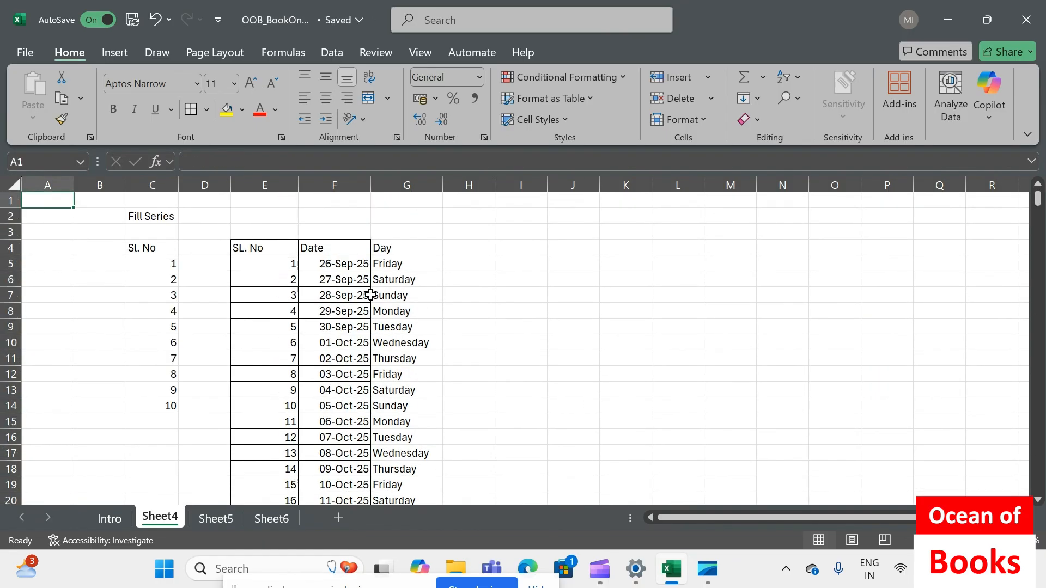
left_click(350, 265)
left_click(386, 282)
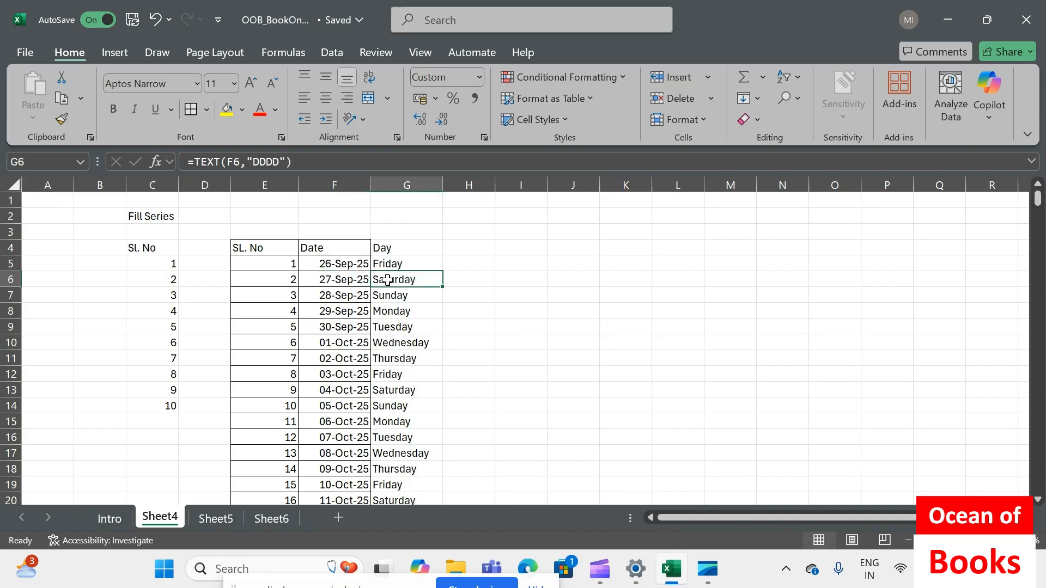
Change the heading in cell G4 to "Weekday"
left_click_drag(387, 282, 357, 292)
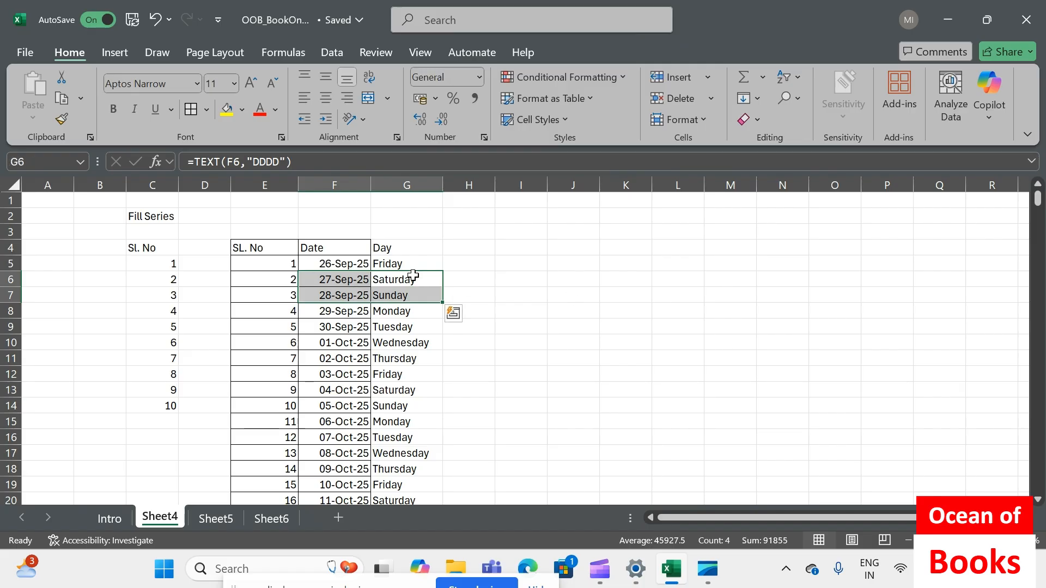
left_click(403, 249)
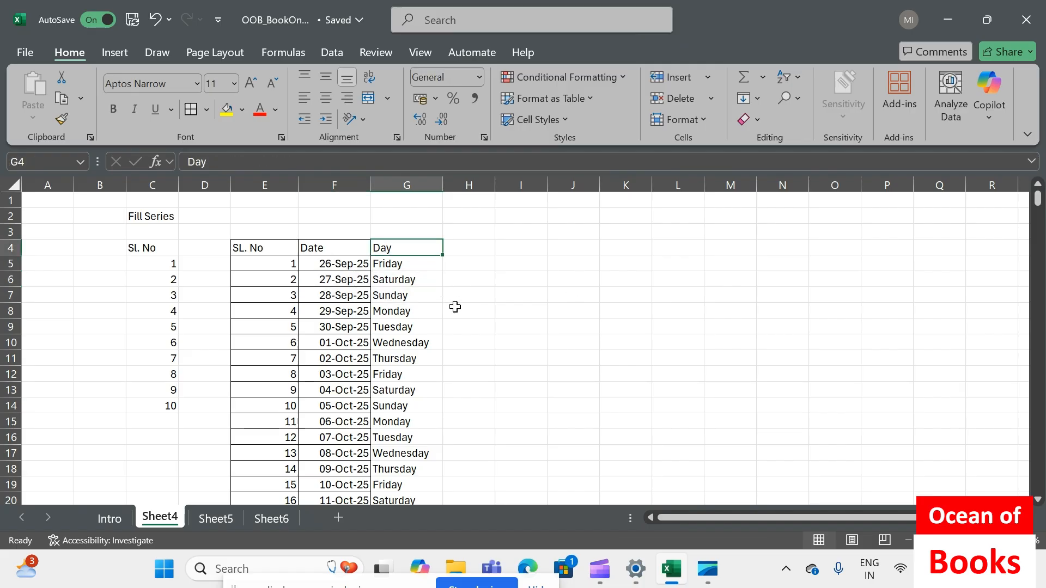
type("wEEKDAY")
key("Return")
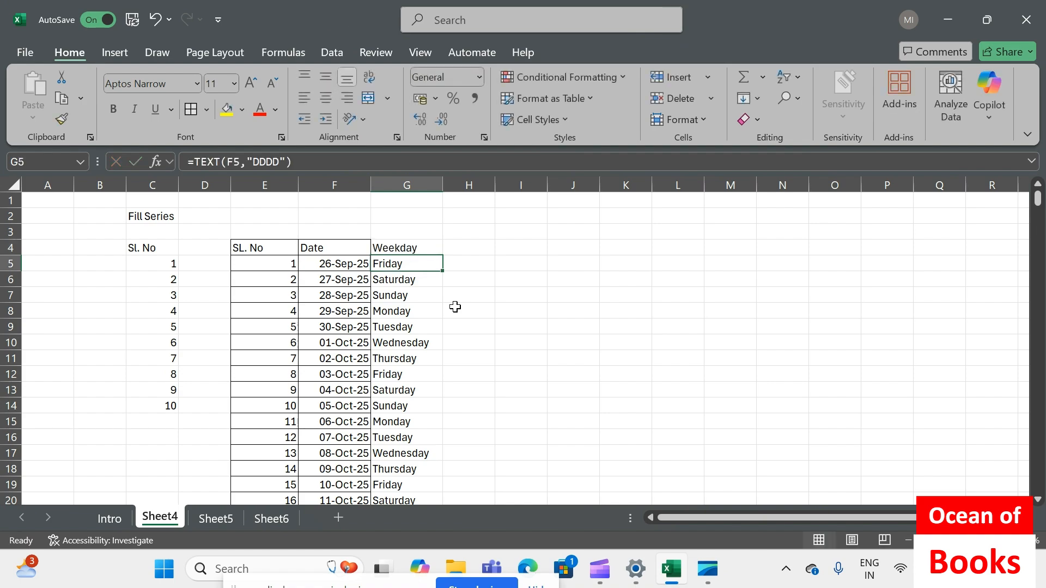
Refill the dates from F5 down to F370 as a column date series with the Weekday date unit and step value 1
left_click(338, 267)
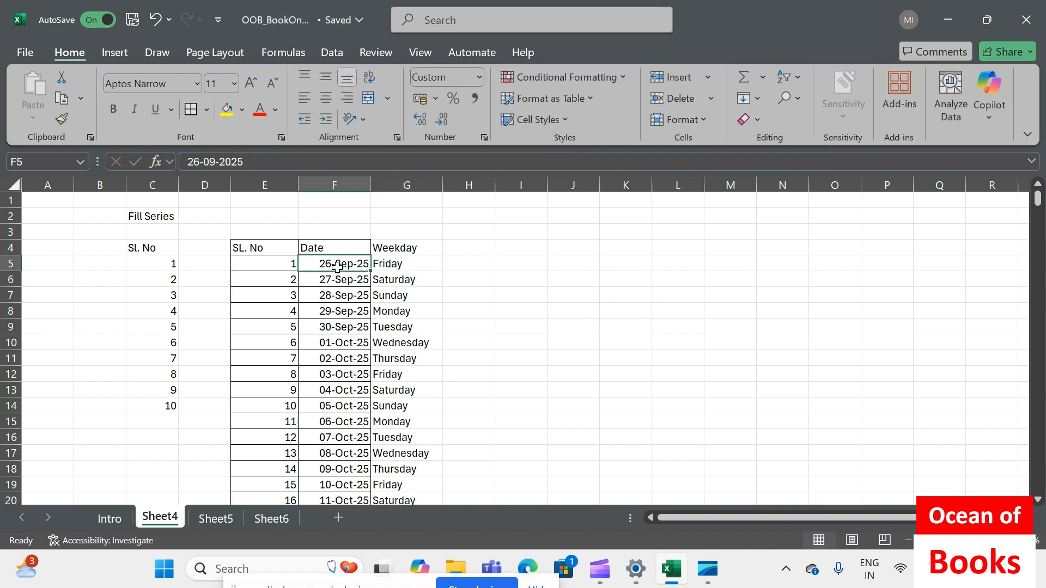
key("ctrl+shift+Down")
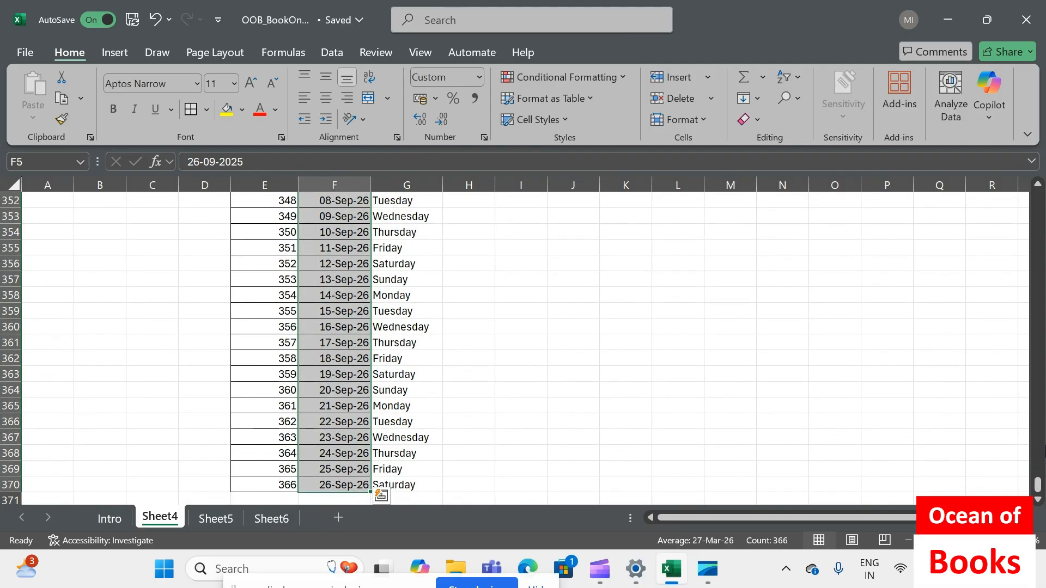
left_click_drag(1037, 487, 1037, 196)
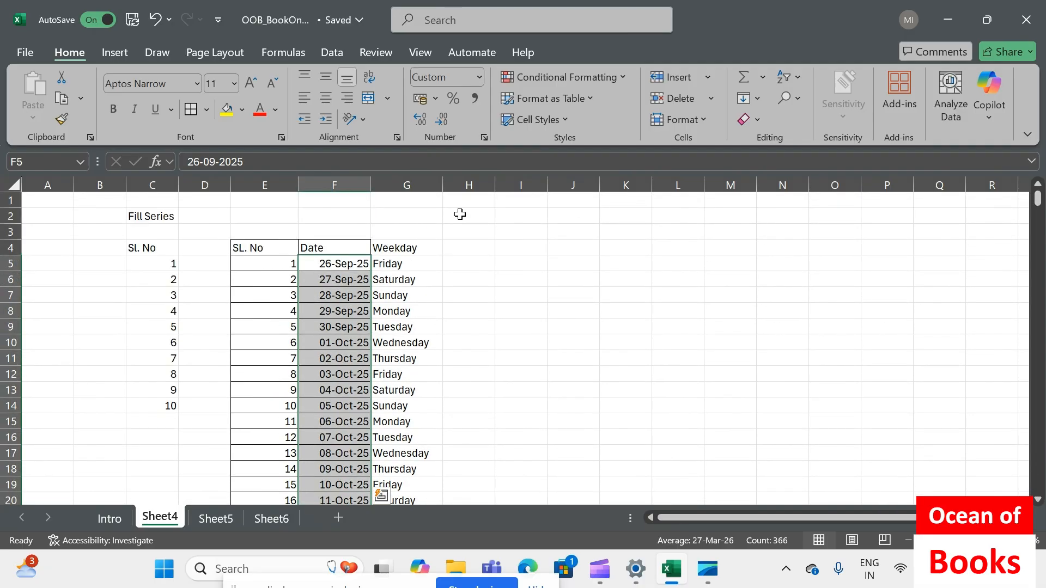
left_click(759, 98)
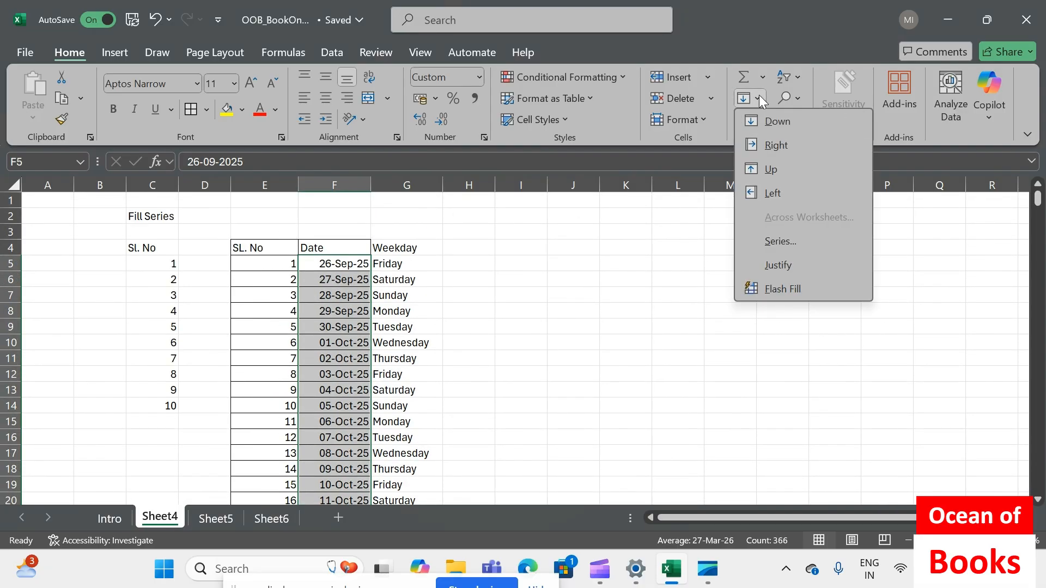
left_click(757, 242)
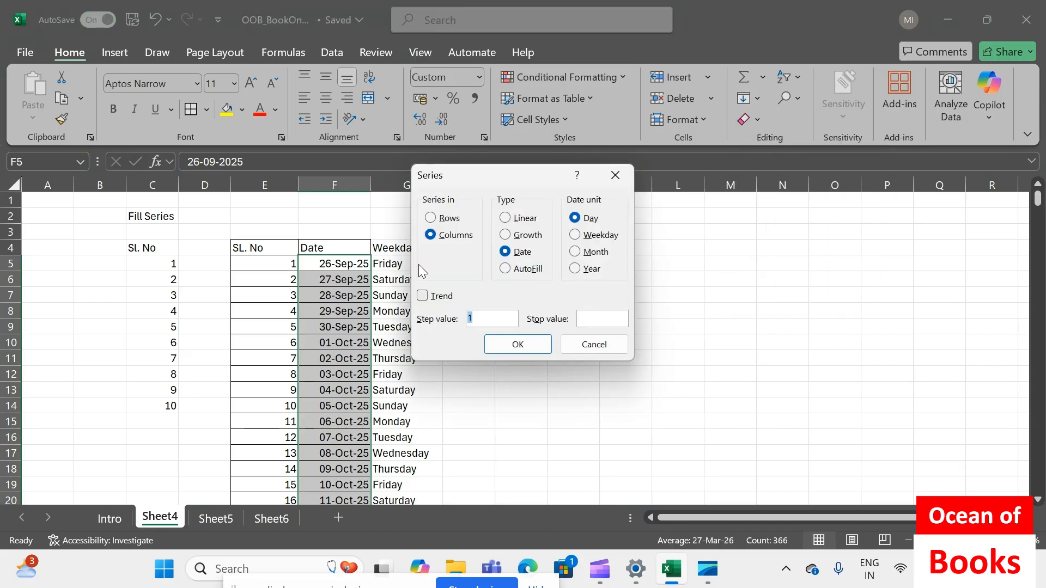
left_click(575, 236)
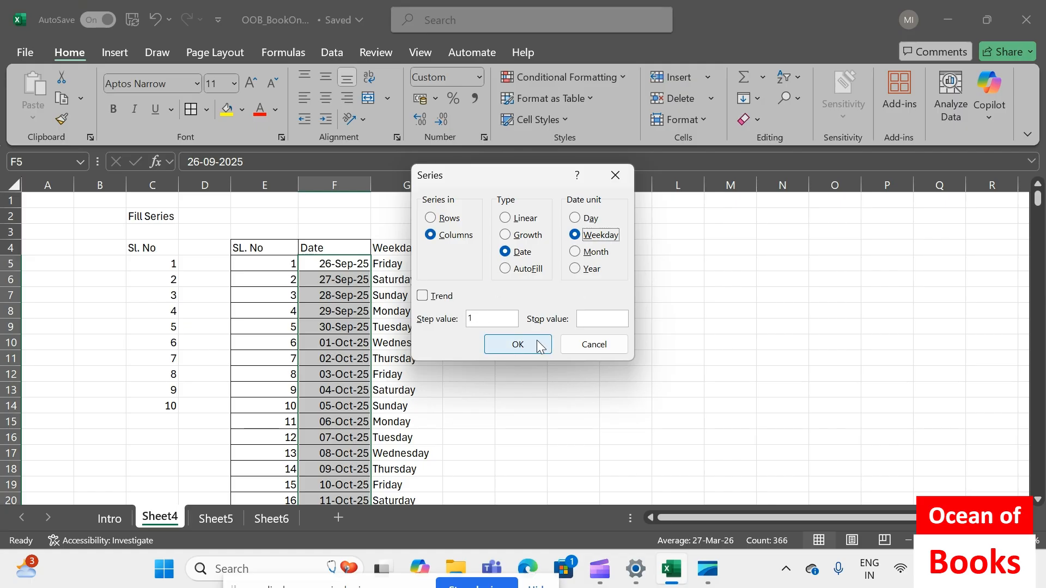
left_click(518, 345)
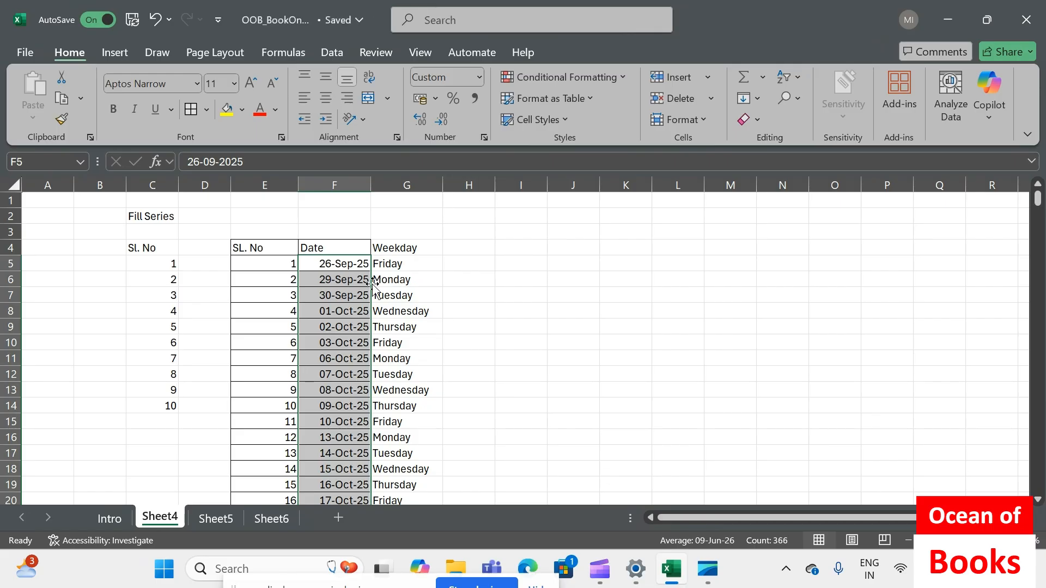
left_click(362, 265)
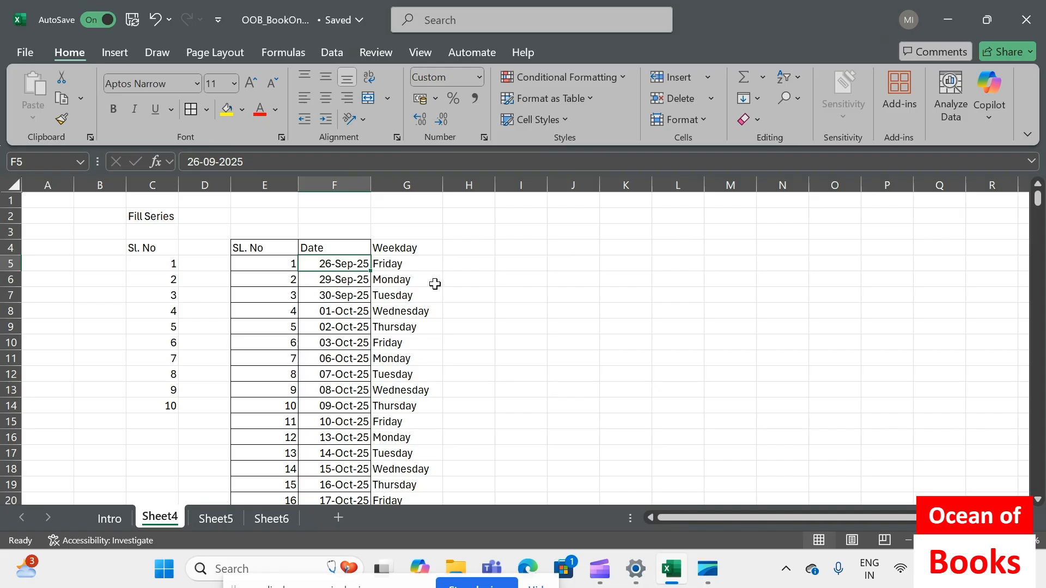
left_click(346, 283)
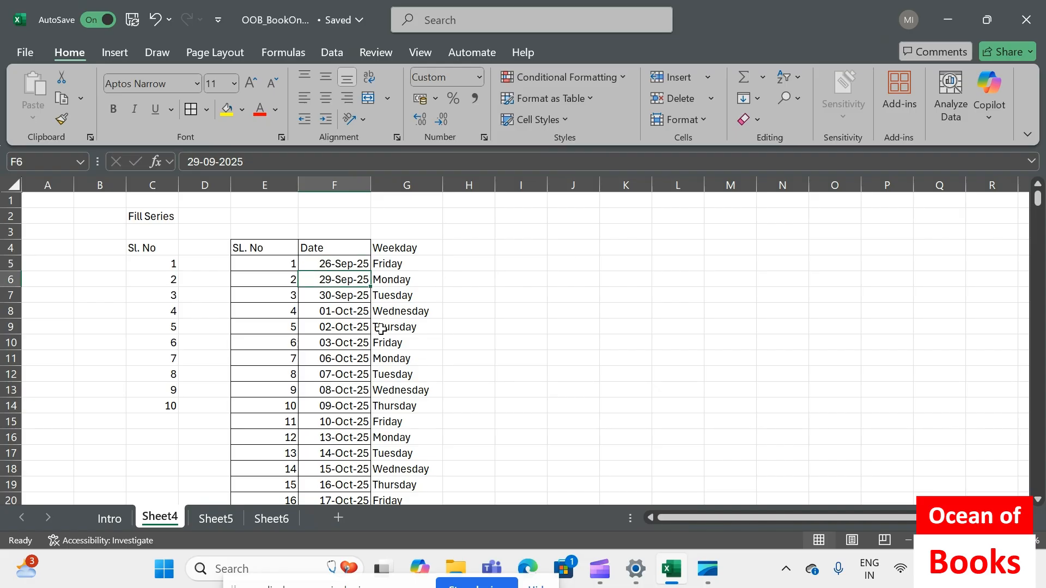
Apply borders to every cell of the SL. No, Date and Weekday table, from the header row E4:G4 down to its last row
left_click(265, 246)
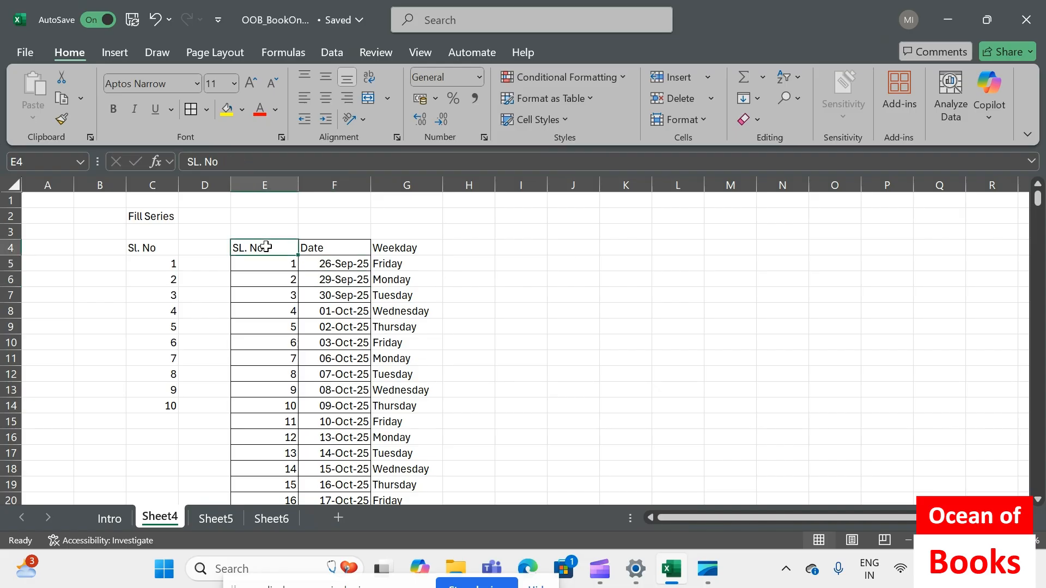
key("shift+Right")
key("shift+Right")
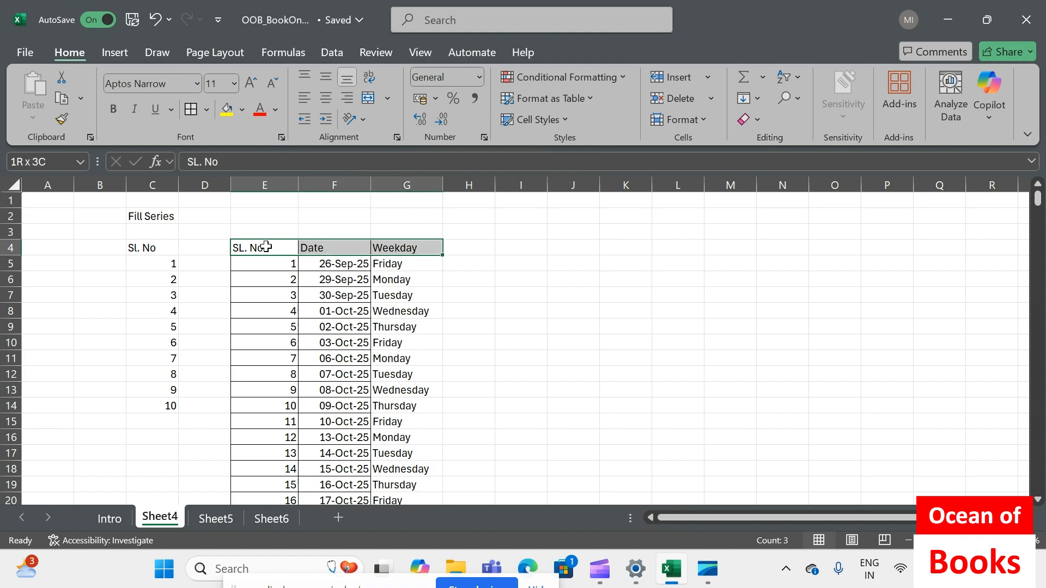
key("ctrl+shift+Down")
left_click(191, 109)
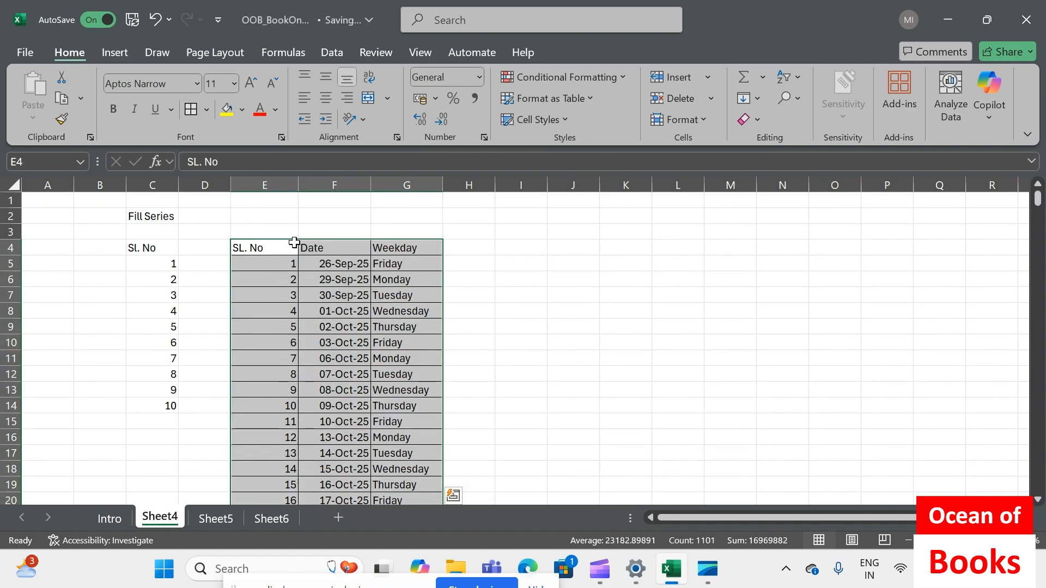
left_click(405, 251)
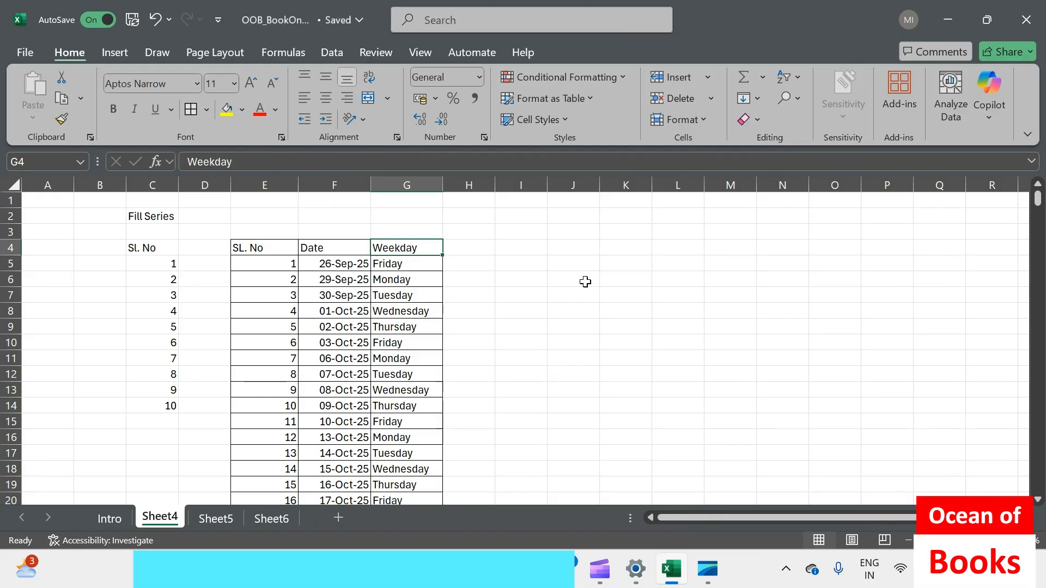
Enter the heading "Month" in cell J4
left_click(575, 248)
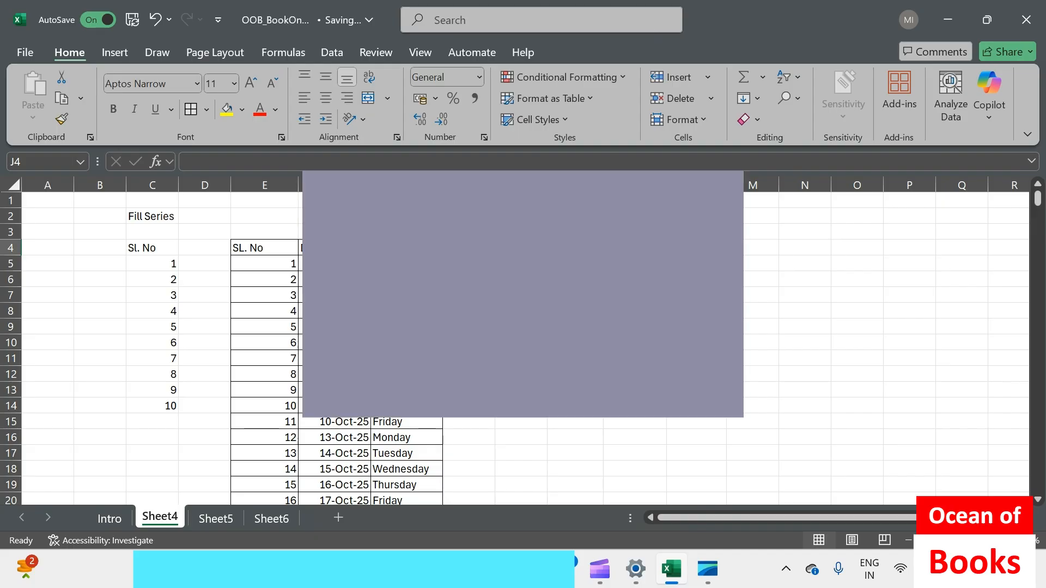
type("m")
left_click(696, 280)
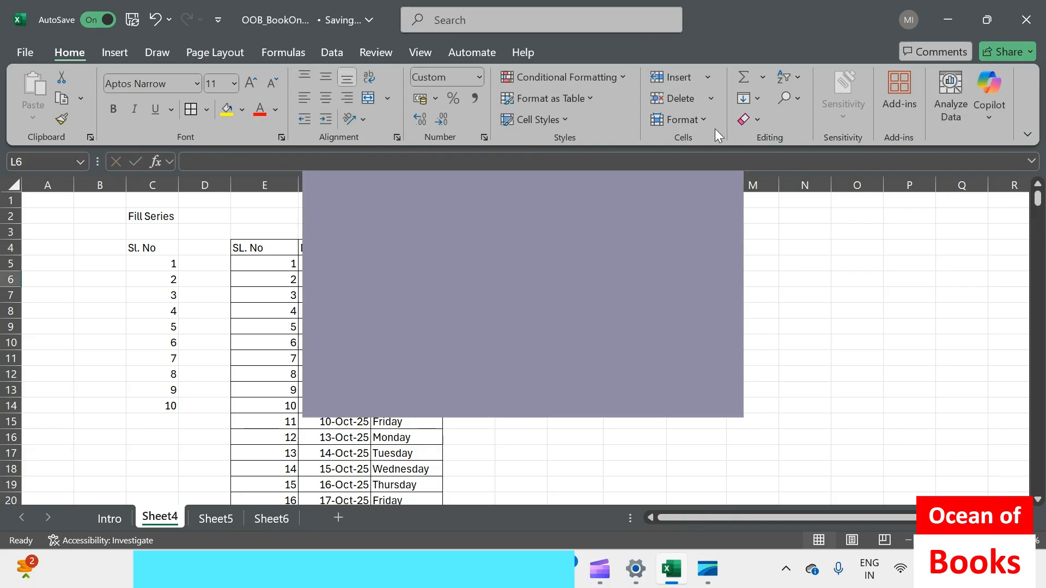
left_click(754, 100)
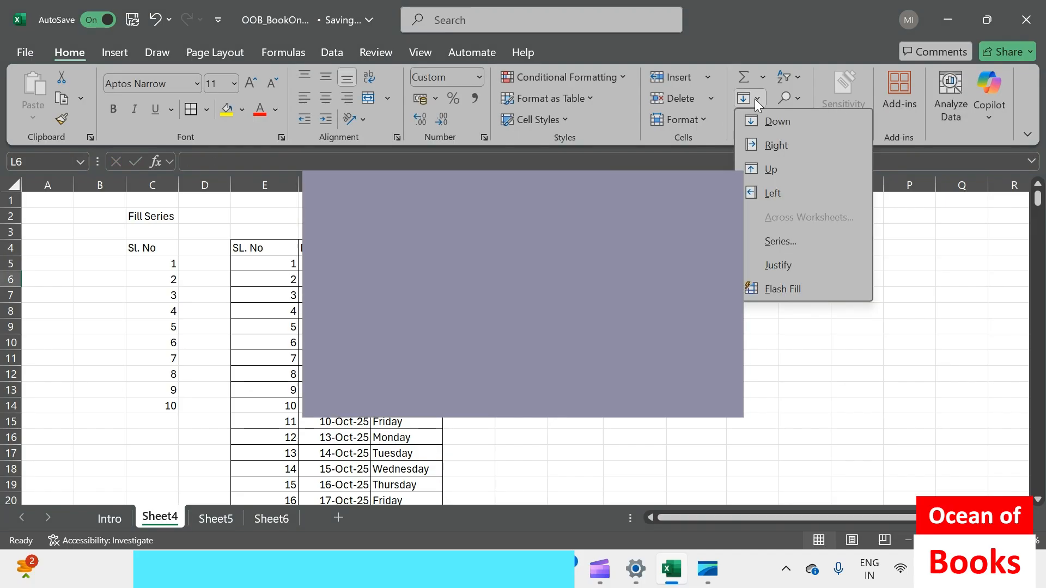
left_click(779, 243)
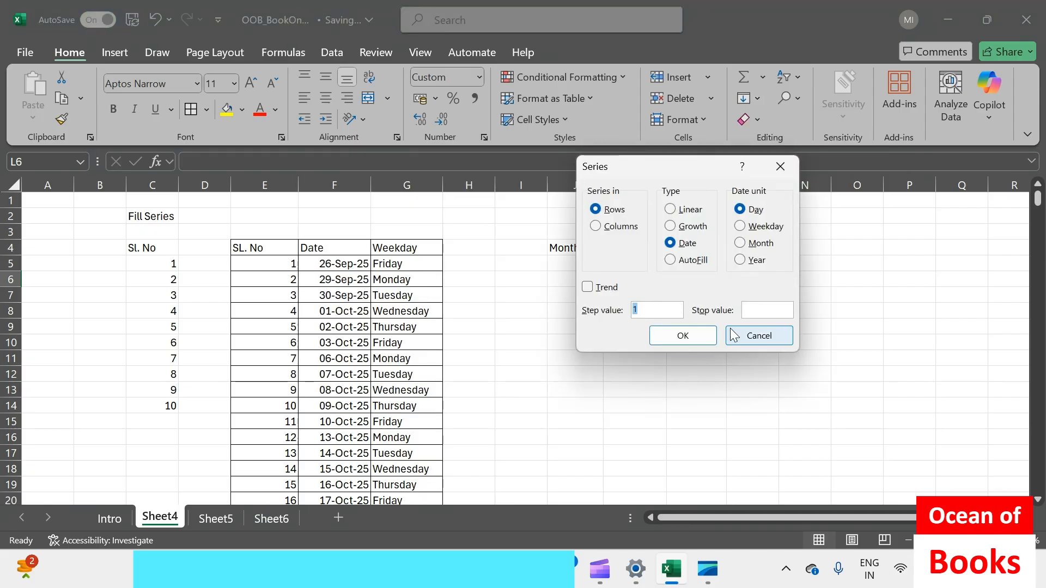
left_click(759, 336)
Enter the date 26 Sep 2025 in cell J5 under the Month heading
left_click(557, 261)
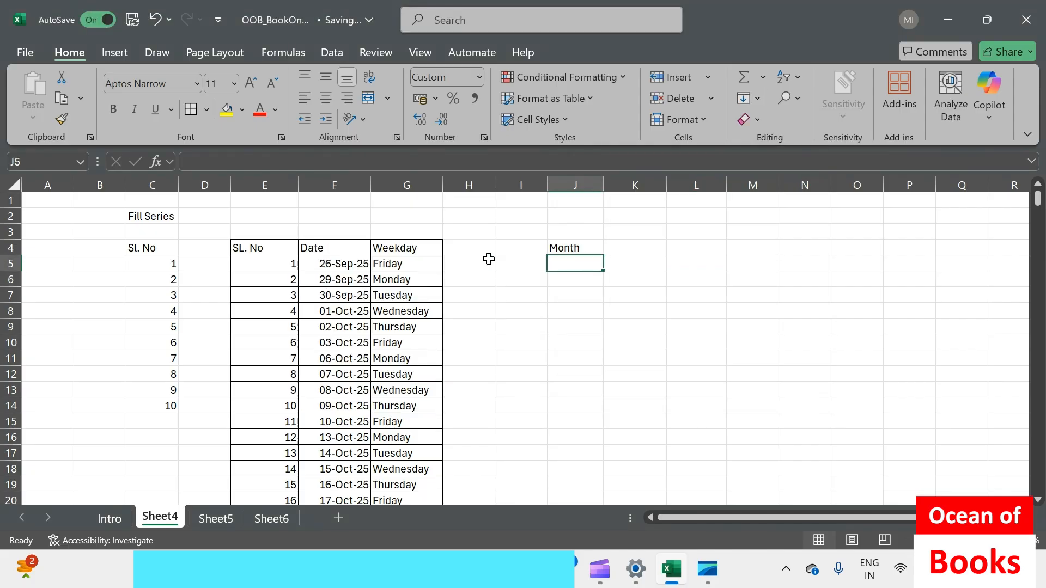
left_click(268, 249)
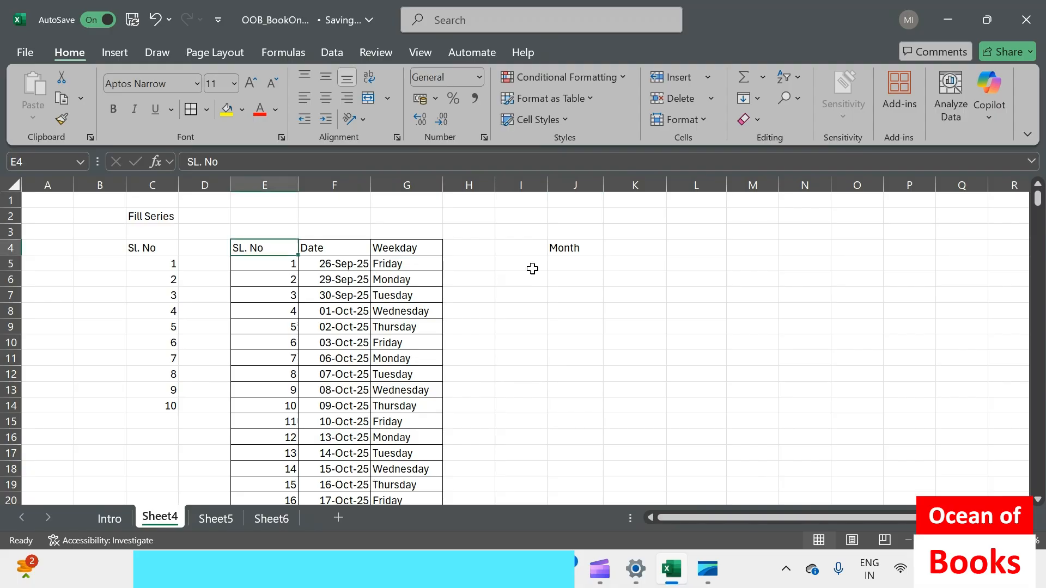
left_click(573, 268)
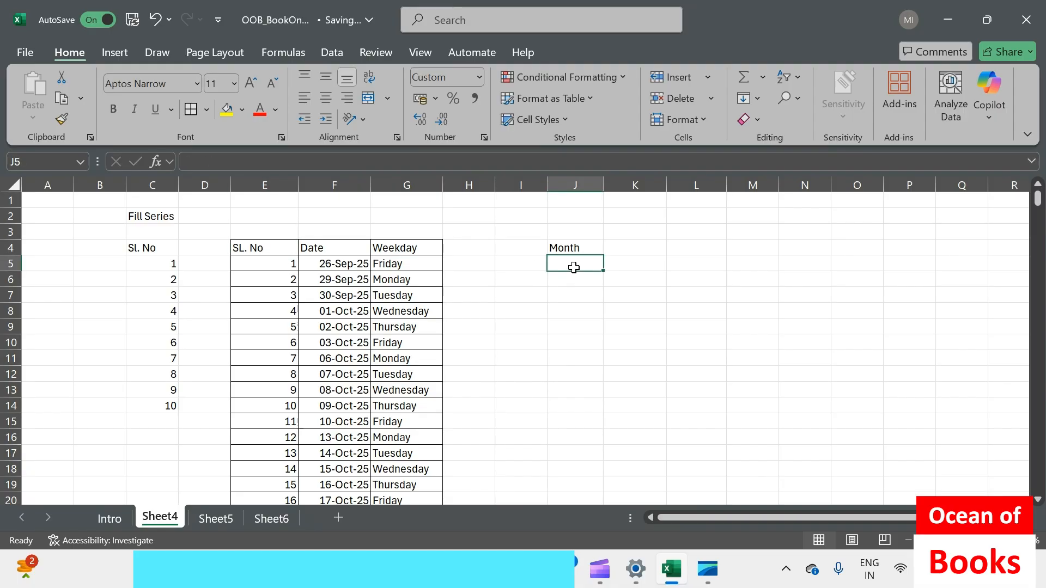
type("26 Sep2025")
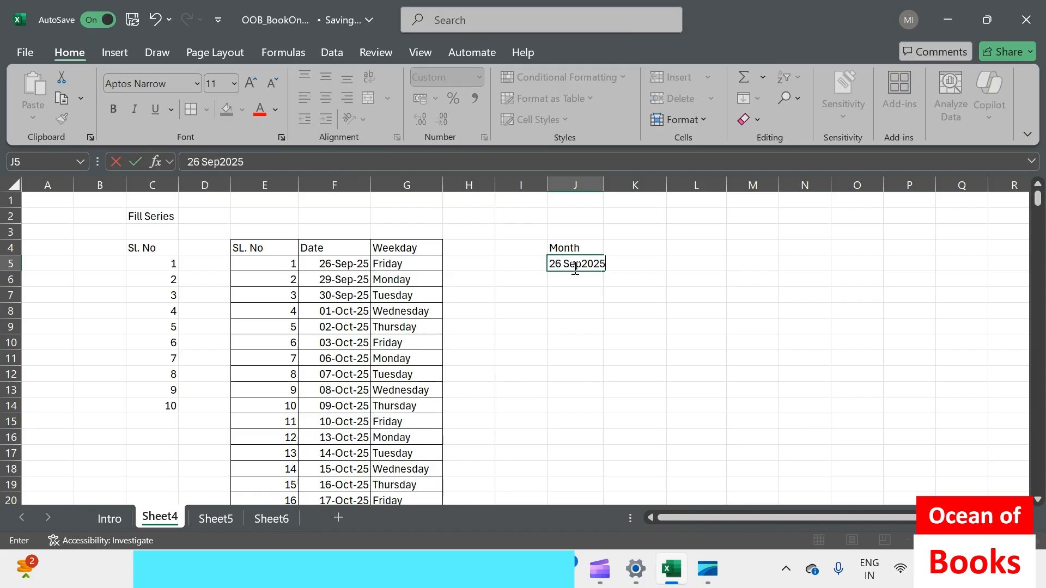
key("ctrl+Return")
Fill J5:J13 as a column date series with the Month date unit and step value 1, and check the first dates
left_click_drag(575, 268, 572, 388)
left_click(758, 98)
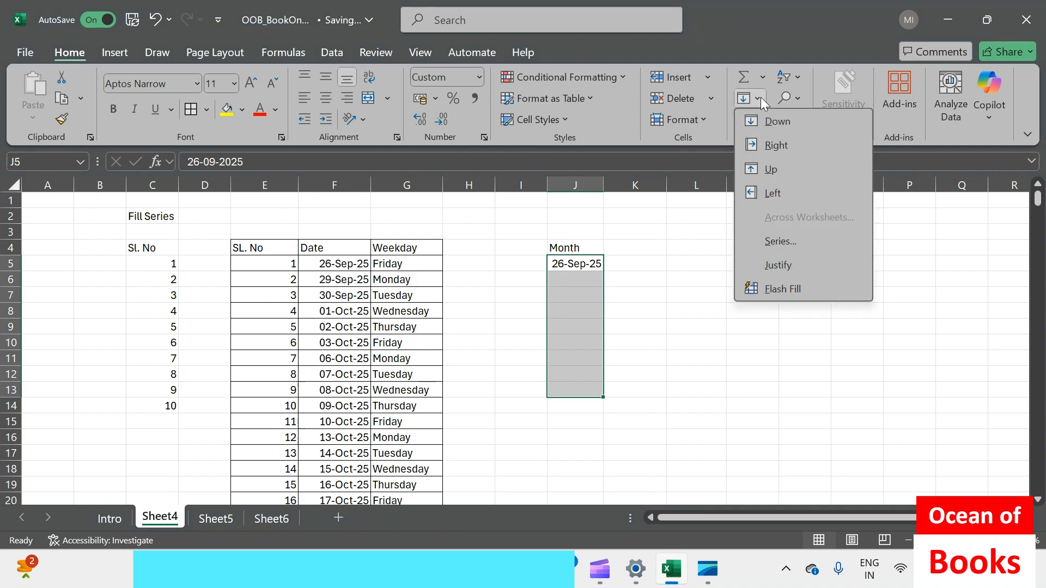
left_click(794, 243)
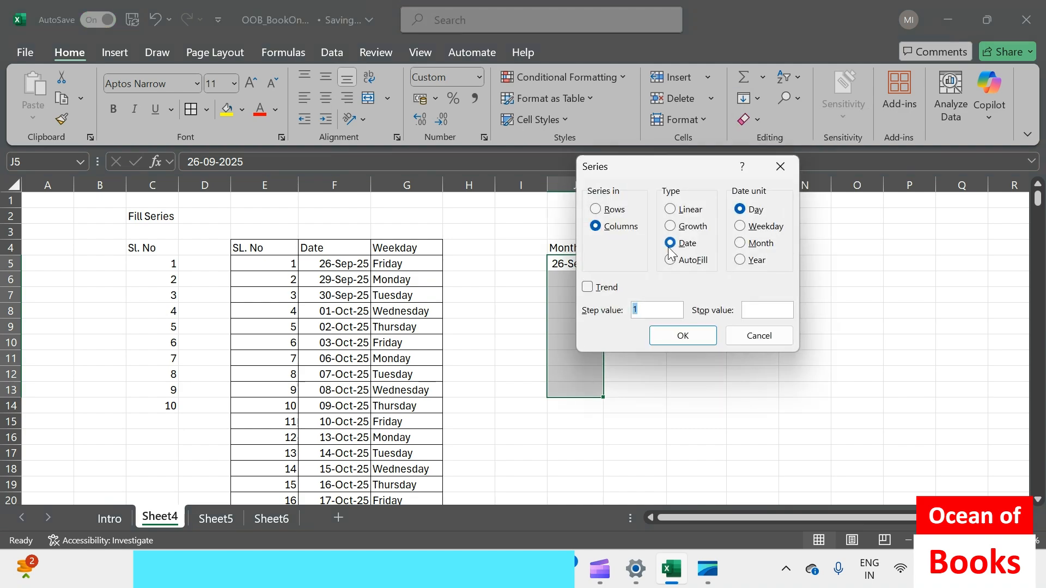
left_click(739, 243)
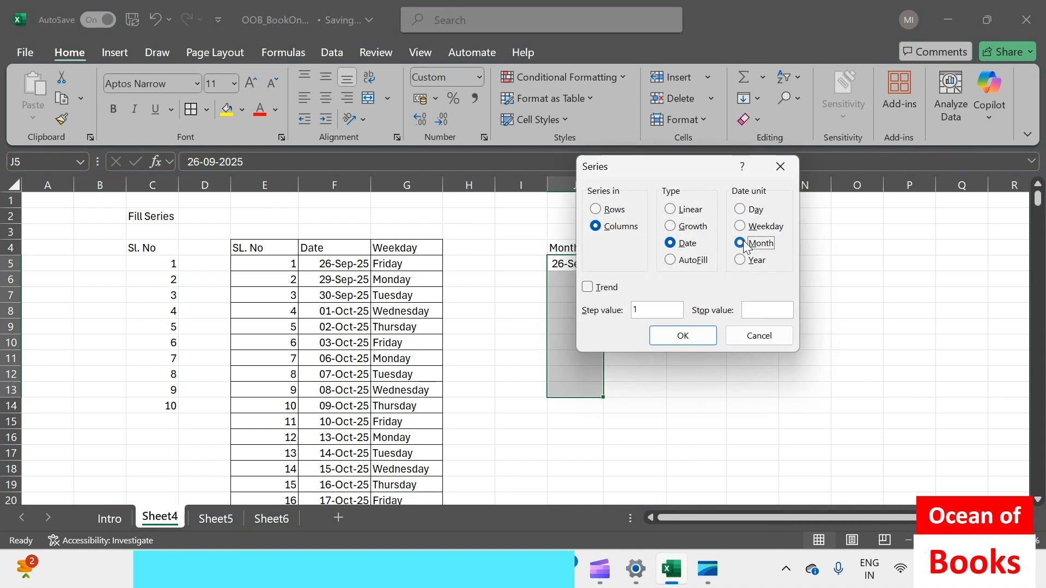
left_click(678, 335)
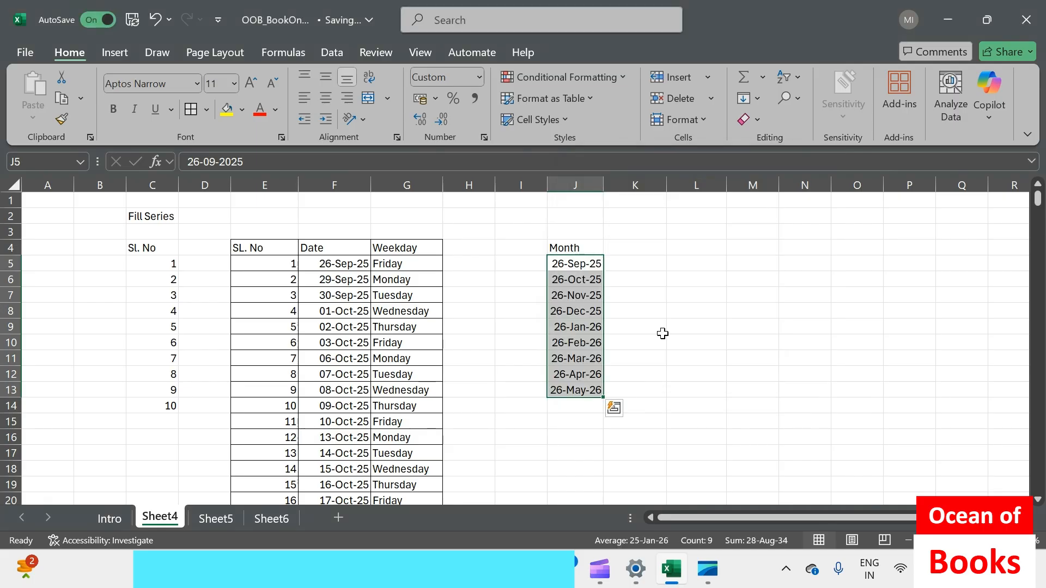
left_click(573, 268)
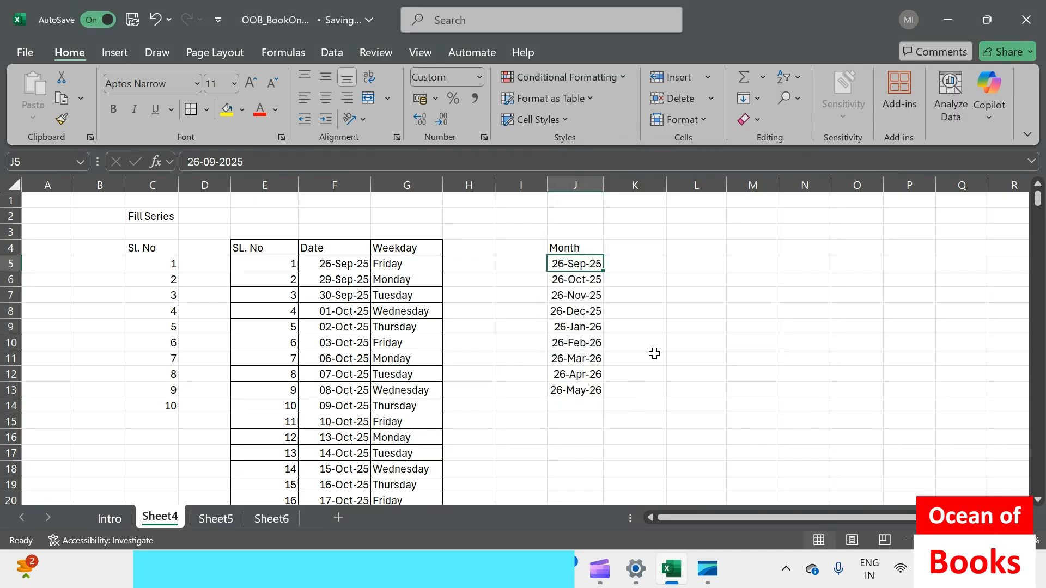
key("Down")
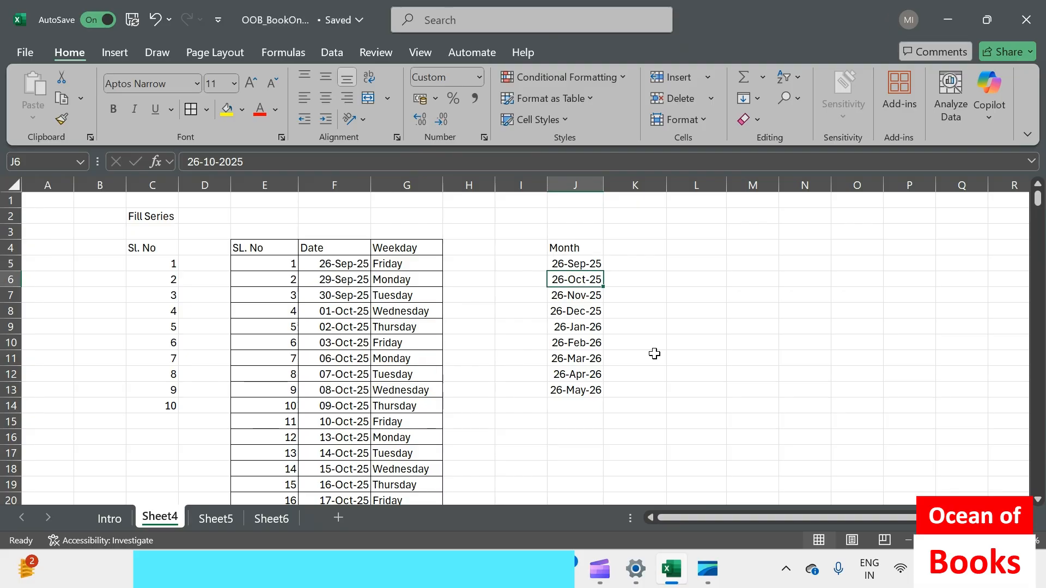
left_click(579, 298)
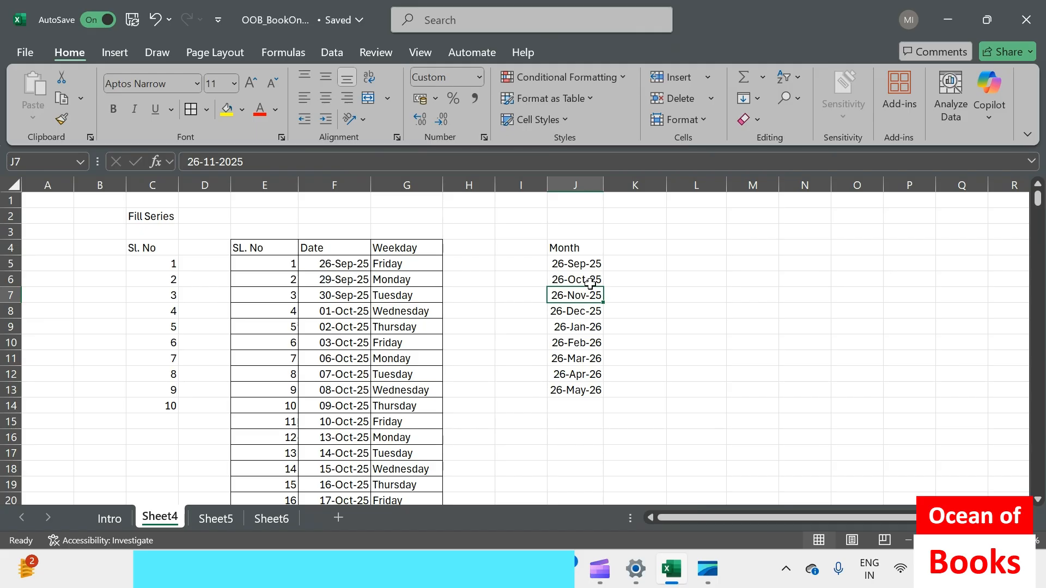
Enter the heading "Day" in cell K4 beside the Month heading
left_click(620, 253)
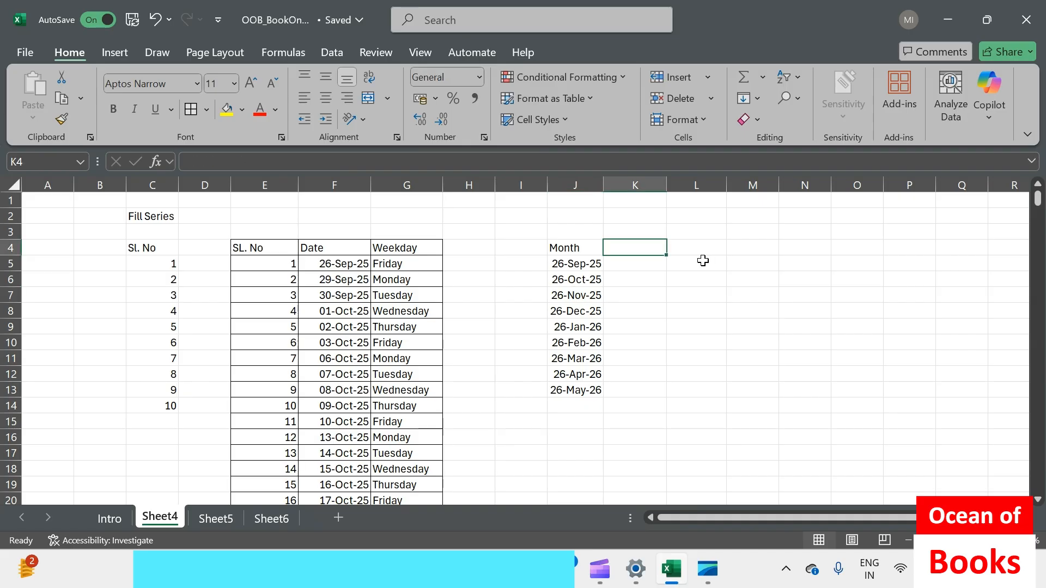
type("Day")
key("Return")
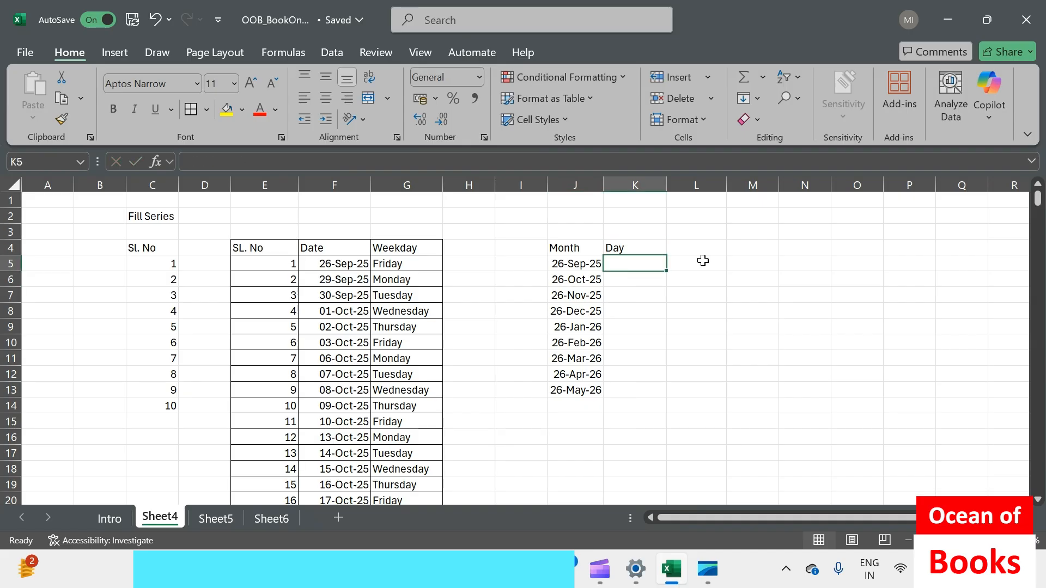
Enter the formula =TEXT(J5,"DDDD") in K5 and copy it down through K13
type("=text(")
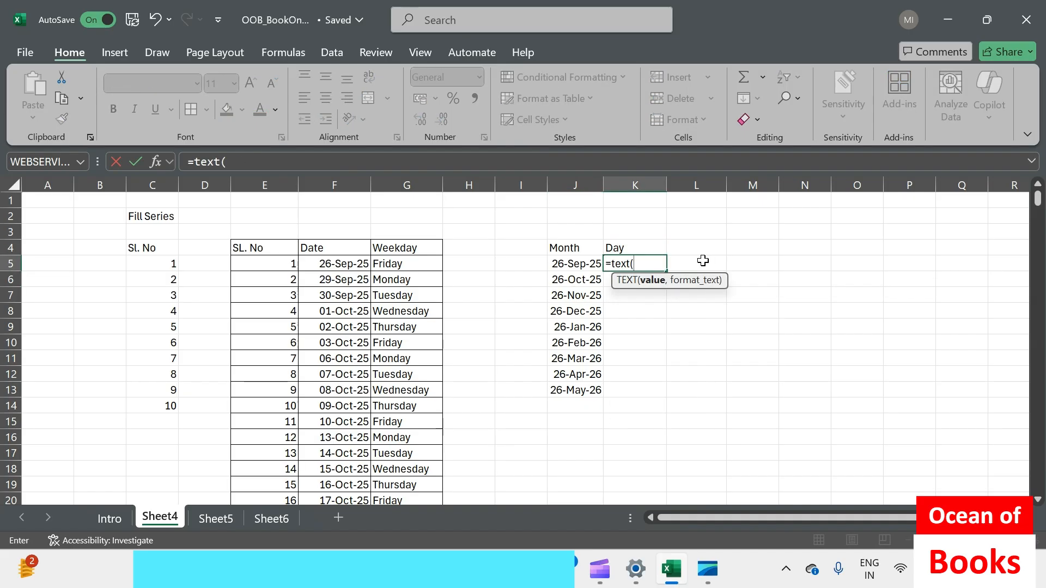
type("J5,\"DDDD")
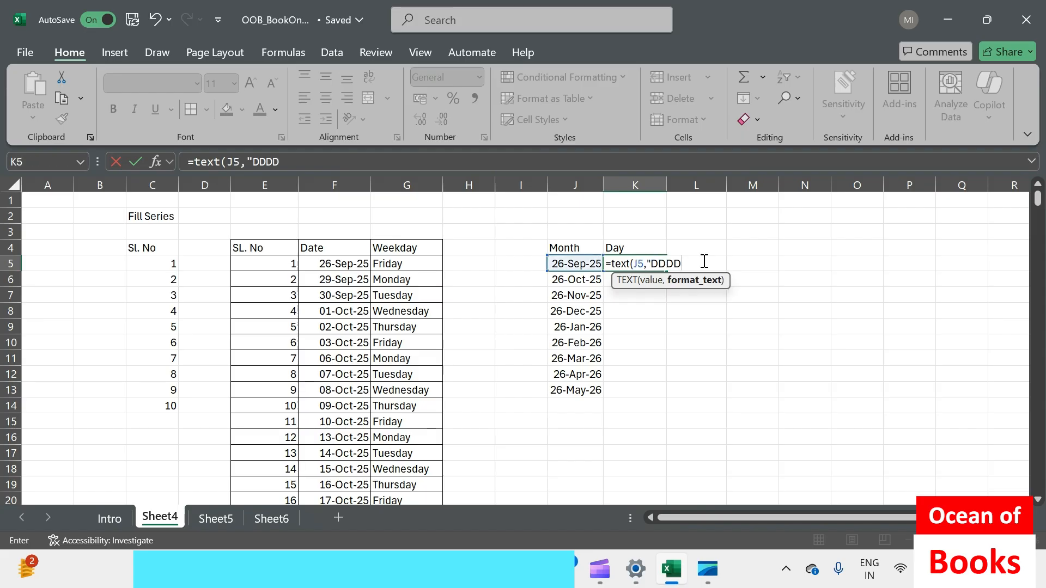
type("\")")
key("Return")
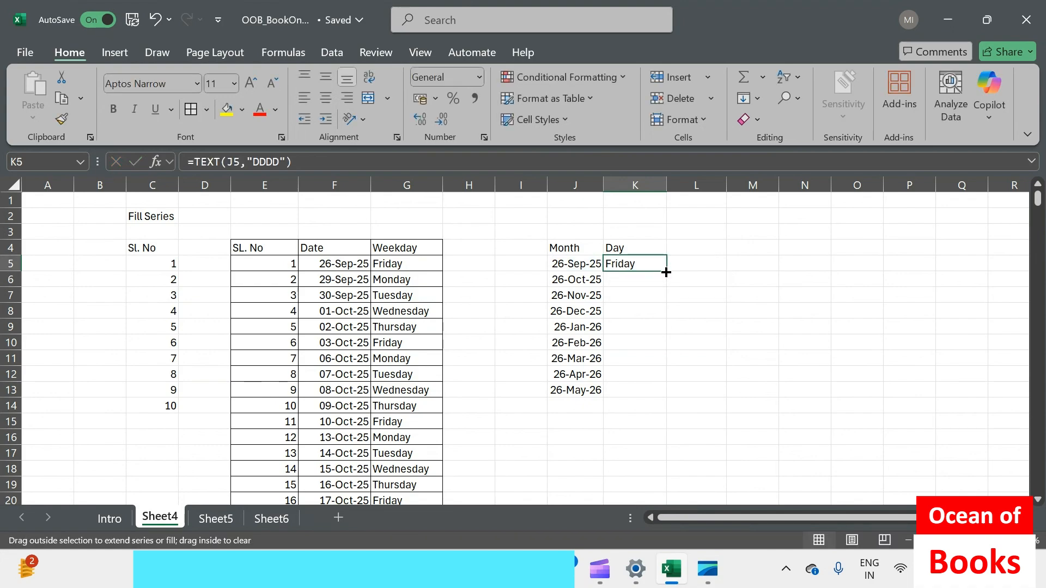
double_click(666, 272)
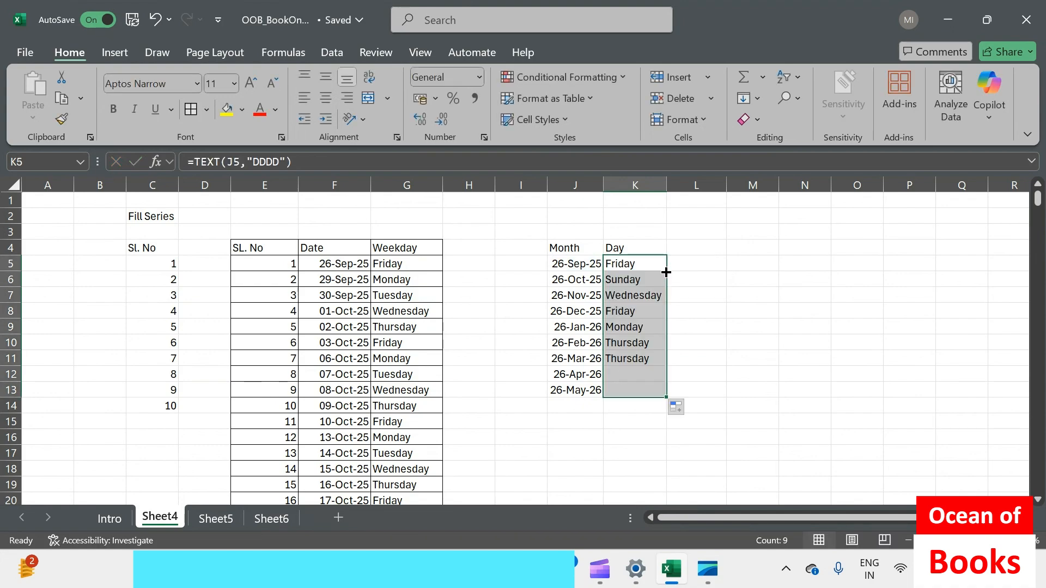
Highlight the 26-Sep-25 date and its weekday in F5:G5 with yellow fill, matching the first Month date
left_click(581, 265)
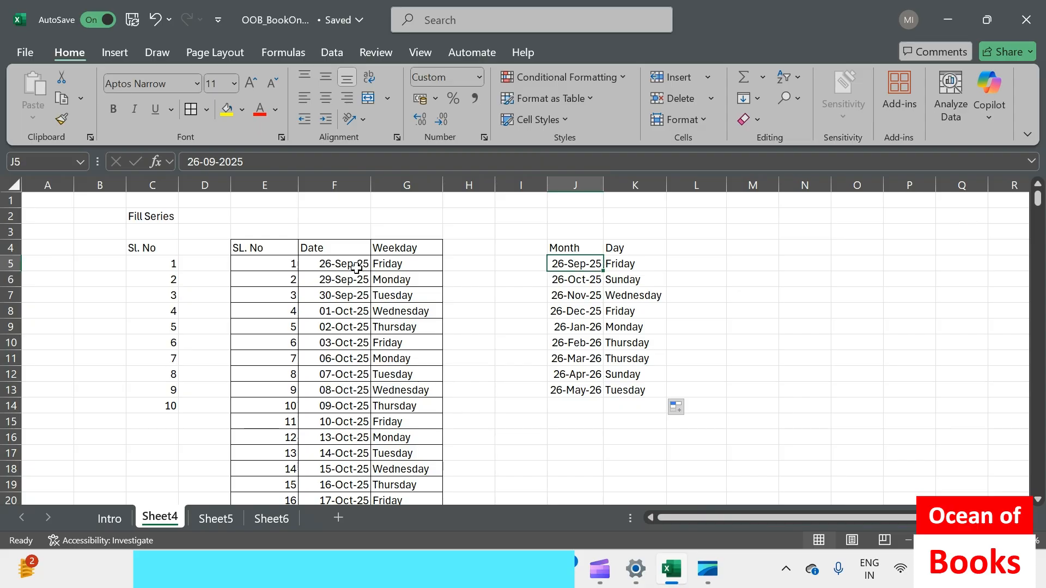
left_click_drag(356, 267, 406, 266)
left_click(226, 109)
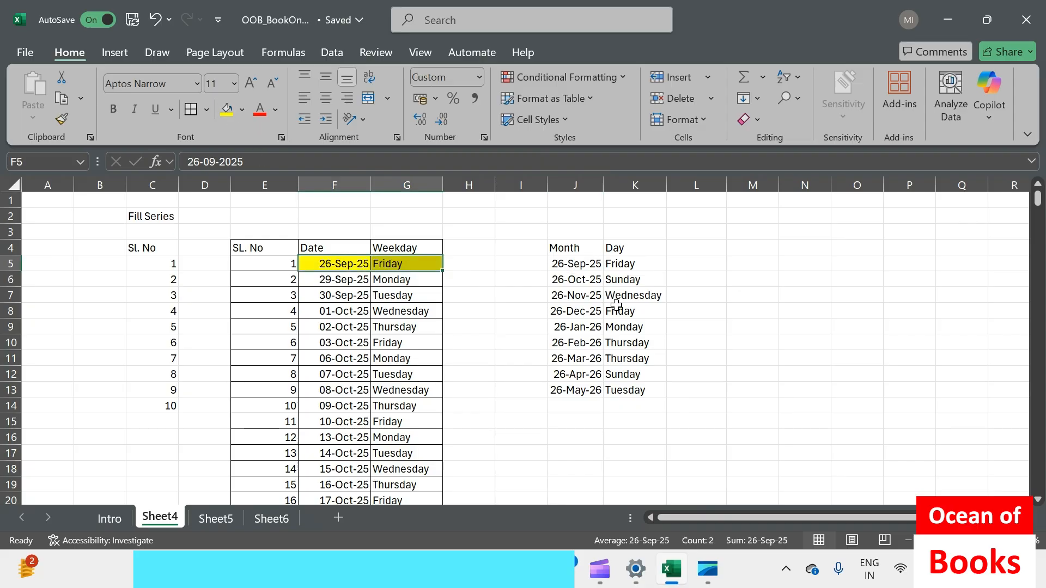
Compare the October and November entries of the Month table with the same dates in the Weekday table
left_click_drag(574, 279, 632, 280)
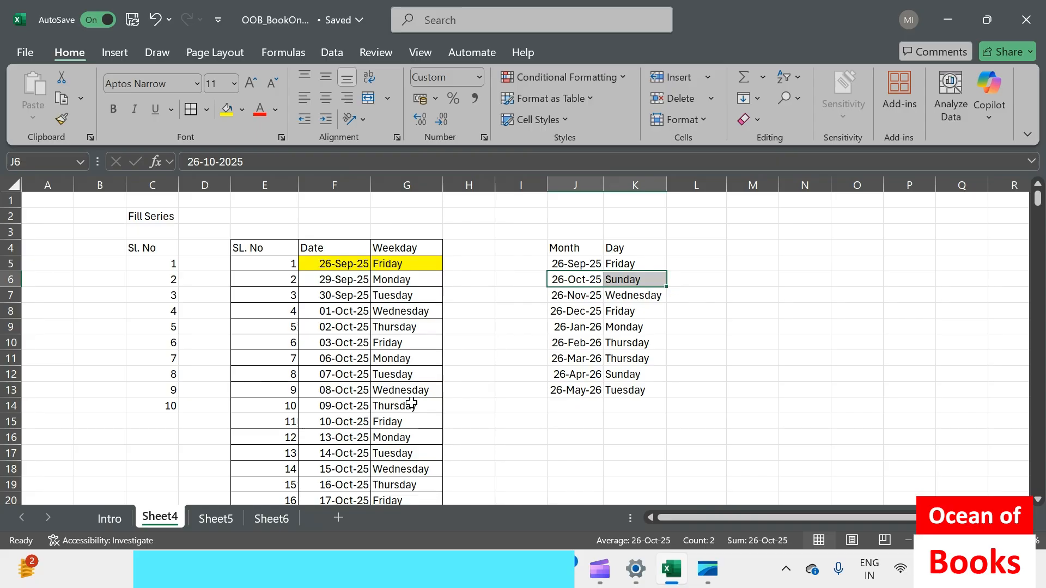
scroll(411, 403, "down", 4)
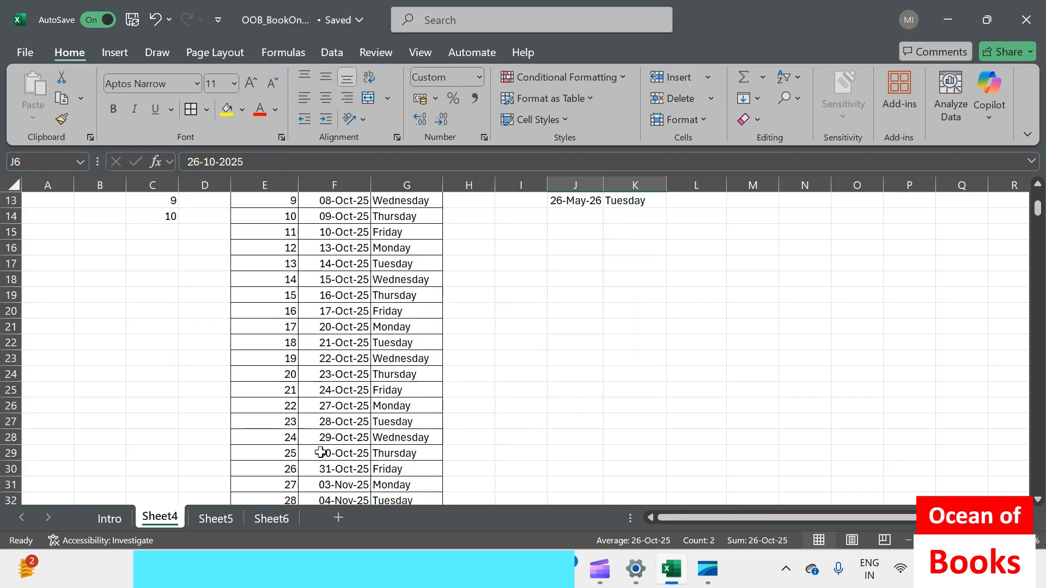
left_click(338, 404)
scroll(546, 394, "up", 4)
left_click_drag(573, 295, 612, 299)
scroll(391, 388, "down", 8)
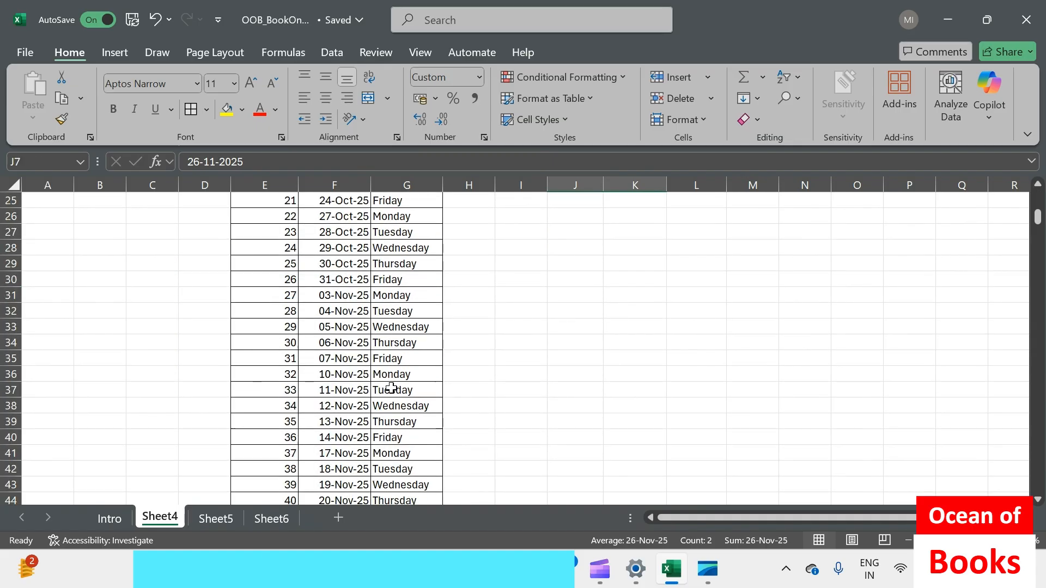
scroll(391, 388, "down", 3)
left_click_drag(334, 424, 405, 422)
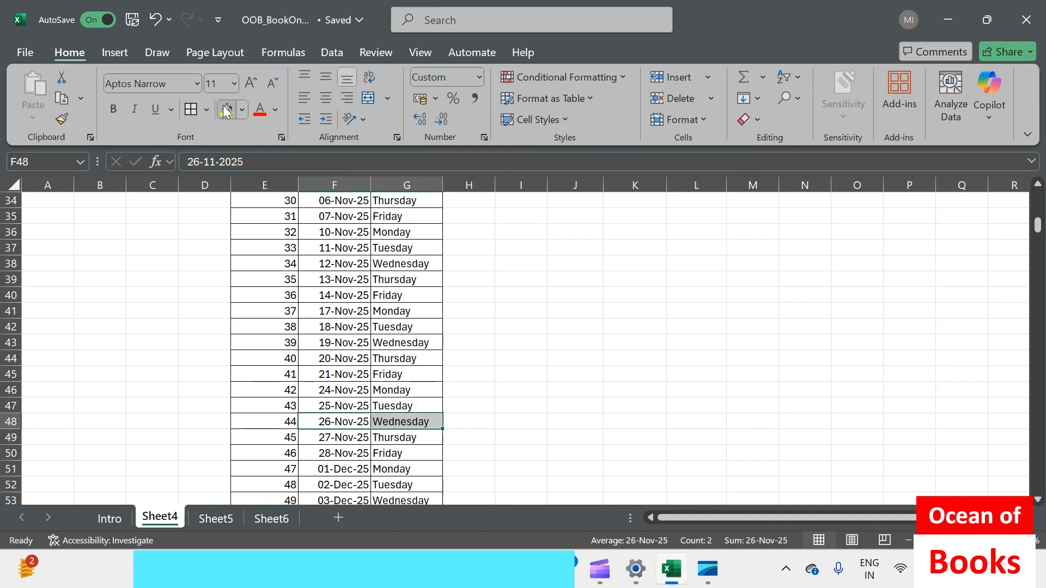
Enter the heading "Sl No" in cell I4 beside the Month heading
scroll(775, 366, "up", 11)
left_click(528, 246)
type("Sl No")
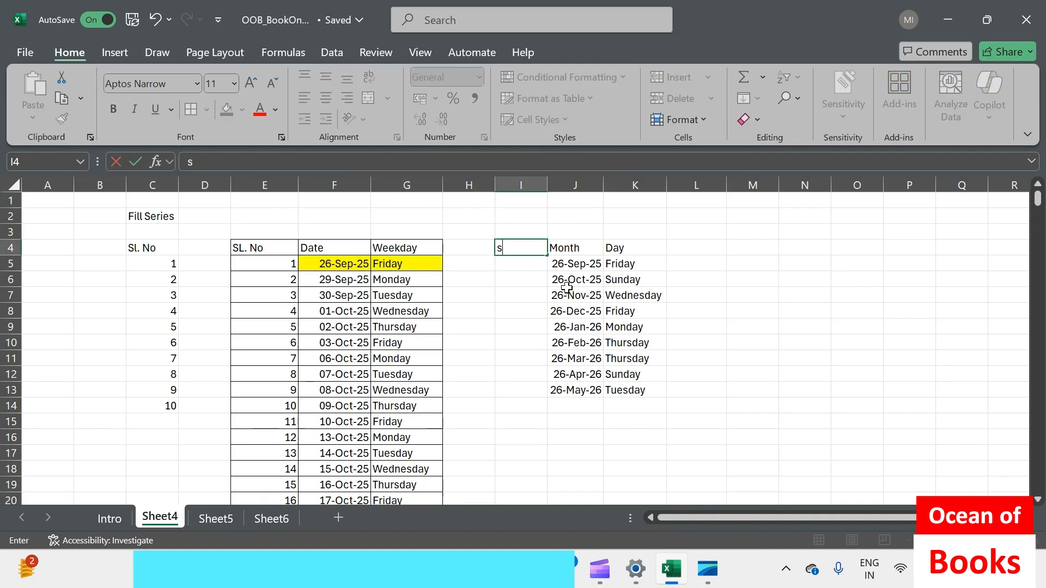
key("Return")
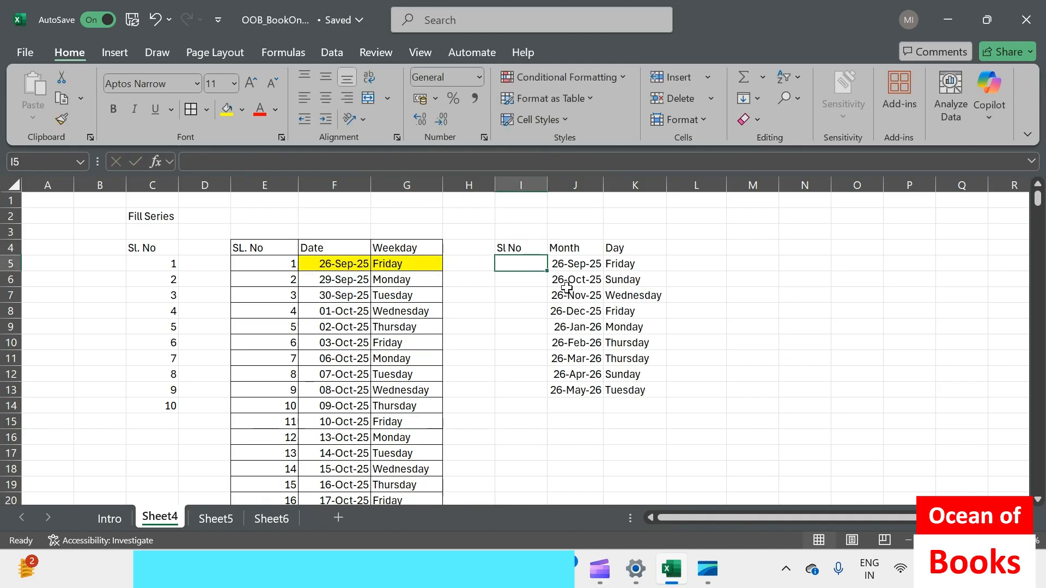
Enter 1 in I5 and fill a linear series down the column with step value 1 and stop value 10
type("1")
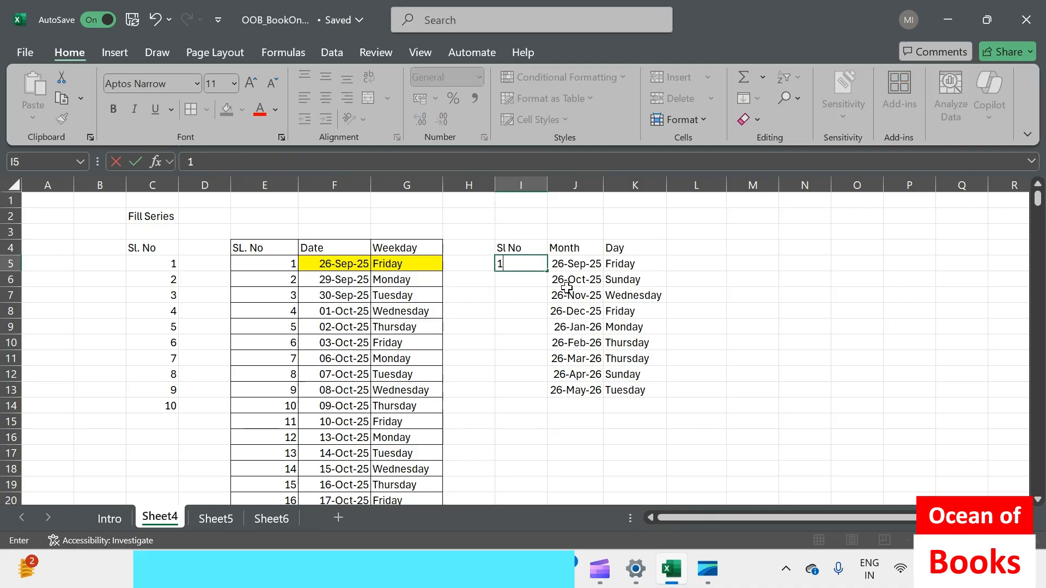
left_click(804, 310)
left_click(507, 263)
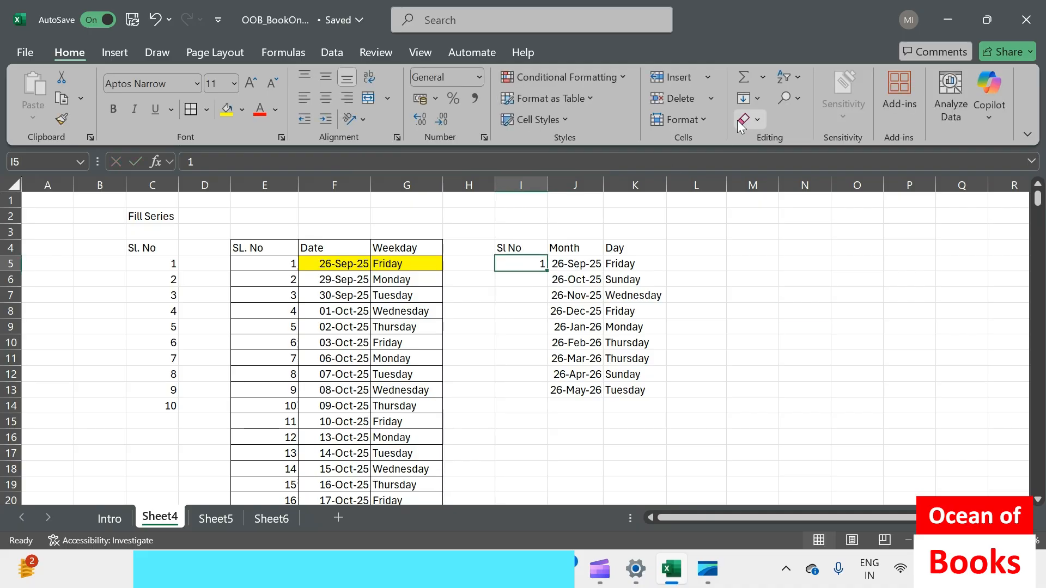
left_click(747, 98)
left_click(779, 239)
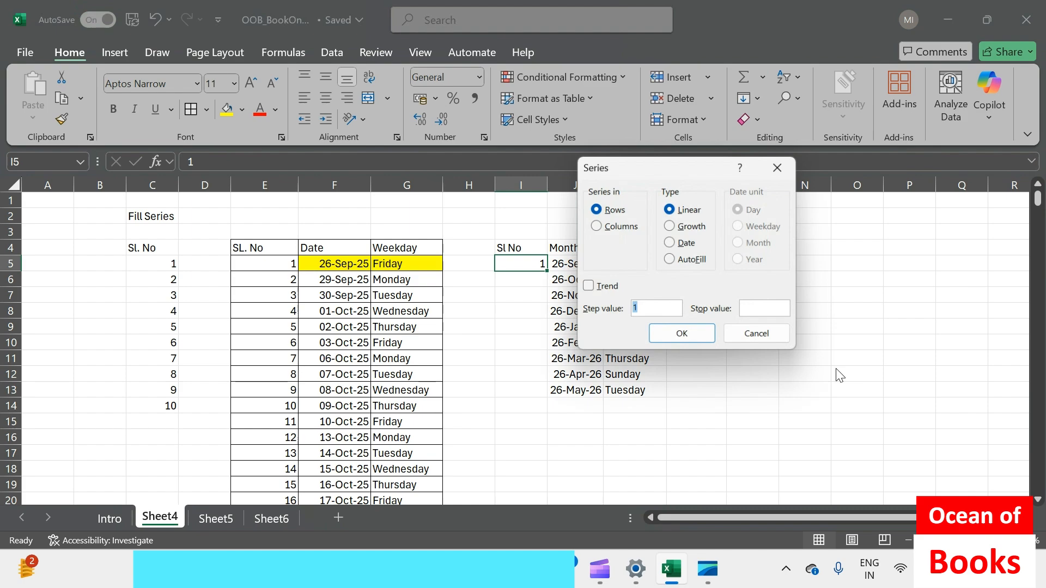
left_click(756, 309)
type("10")
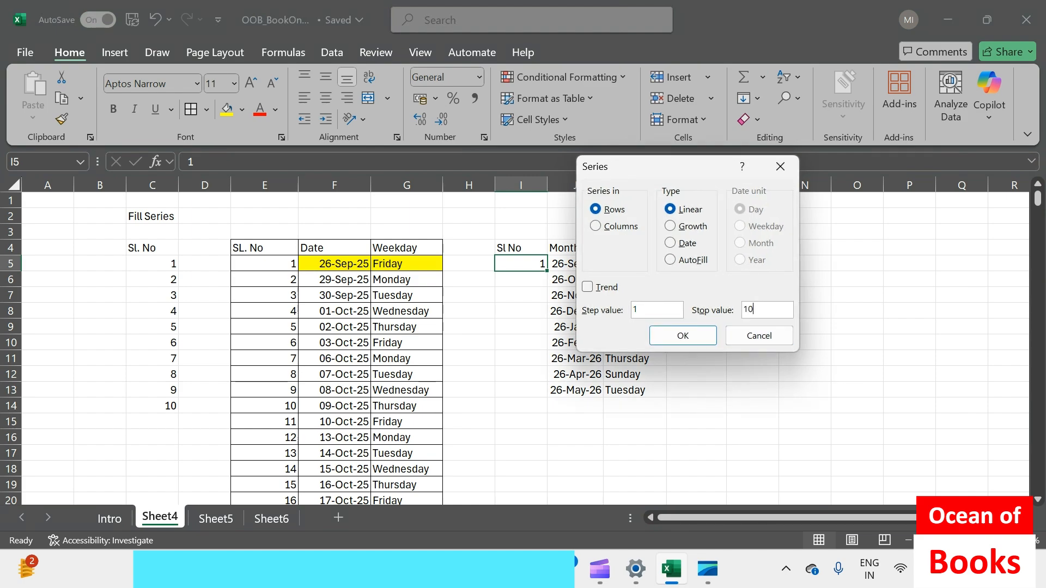
left_click(599, 226)
left_click(689, 337)
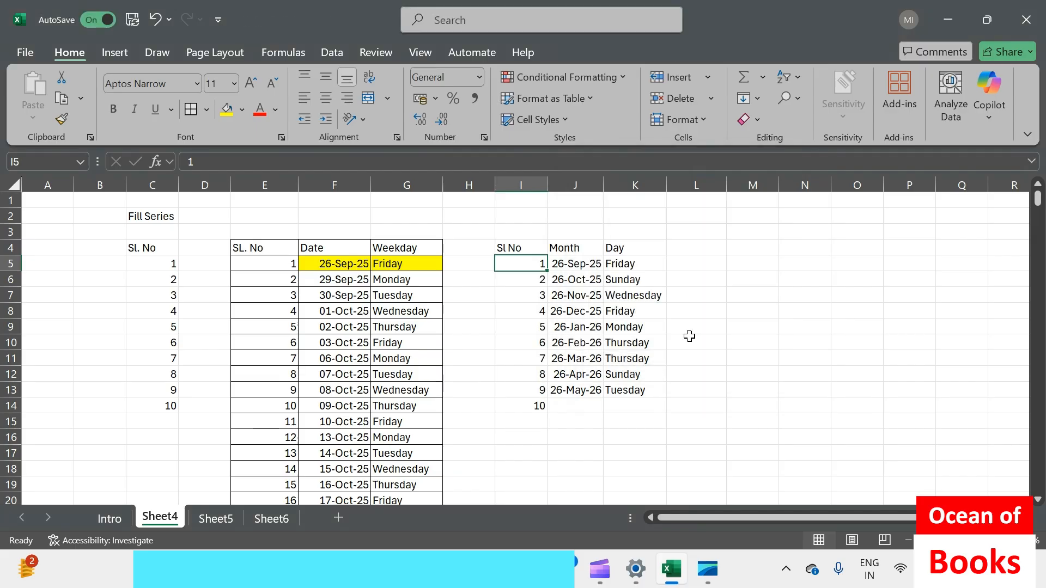
Clear the surplus serial number in I14 and apply borders to the table I4:K13
left_click(731, 340)
left_click(575, 390)
left_click(525, 405)
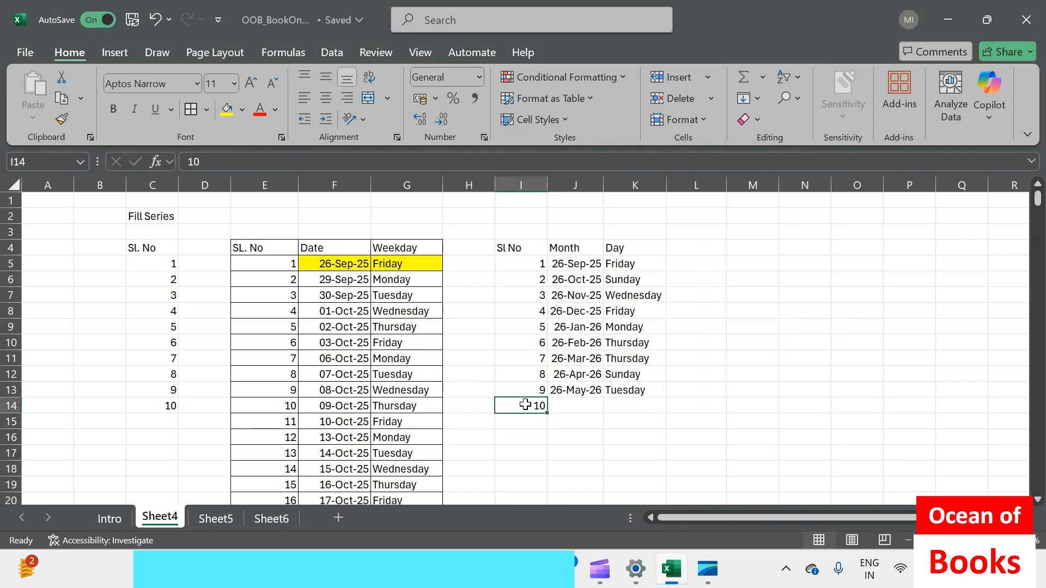
key("Delete")
left_click_drag(508, 248, 632, 390)
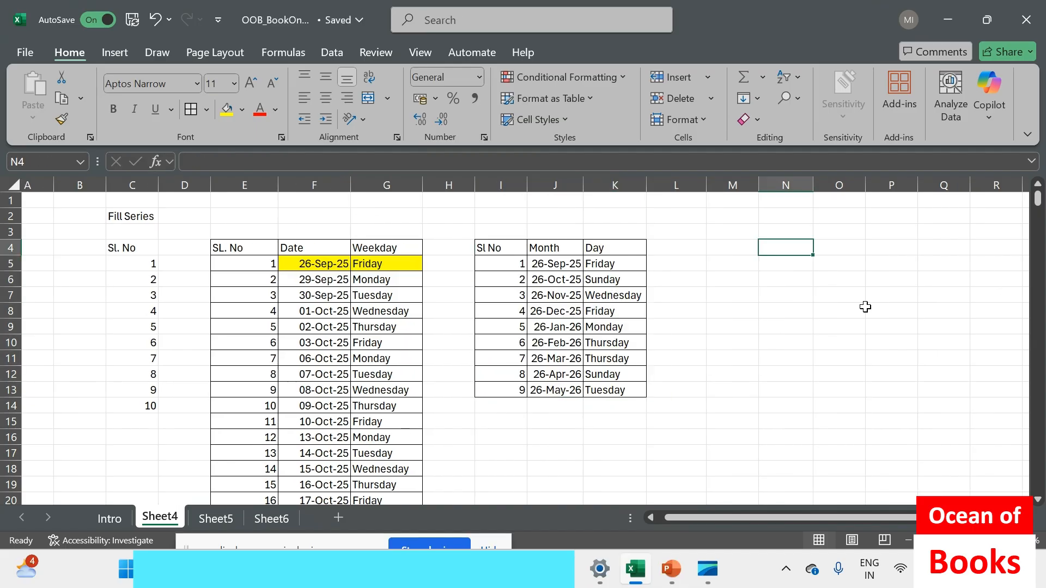
Enter the heading "Year" in N4 and the date 26 Sep 25 in N5 below it
type("Year")
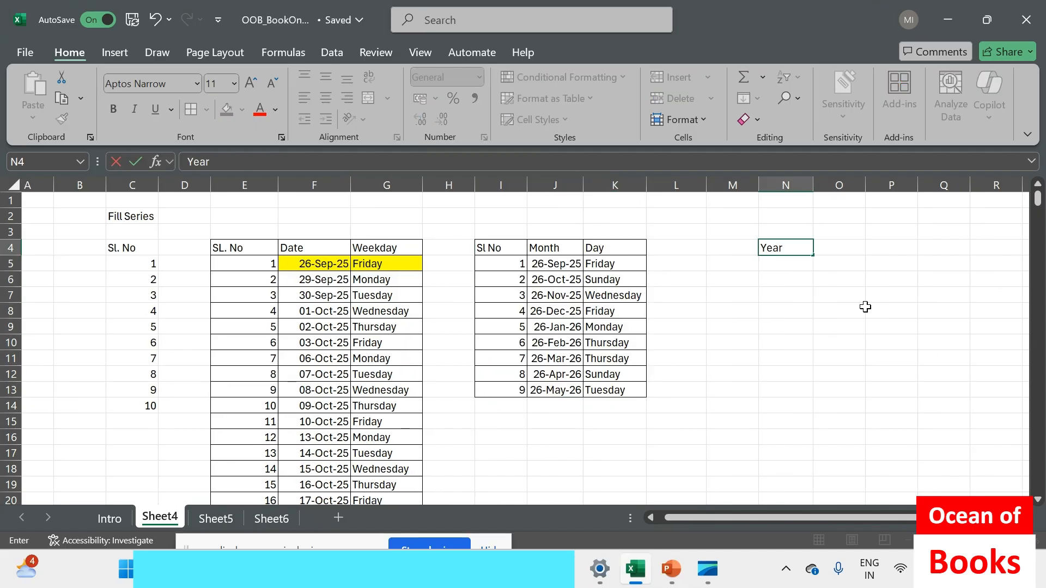
key("Return")
type("26 S")
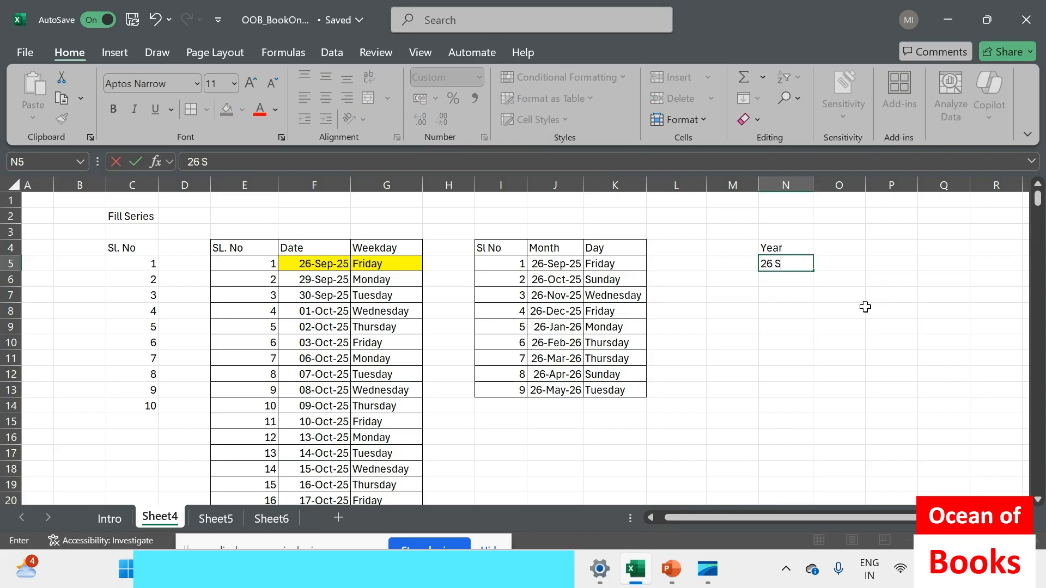
type("ep 25")
key("Return")
Fill N5:N13 as a column date series with the Year date unit and step value 1, and check the dates
left_click_drag(785, 263, 774, 391)
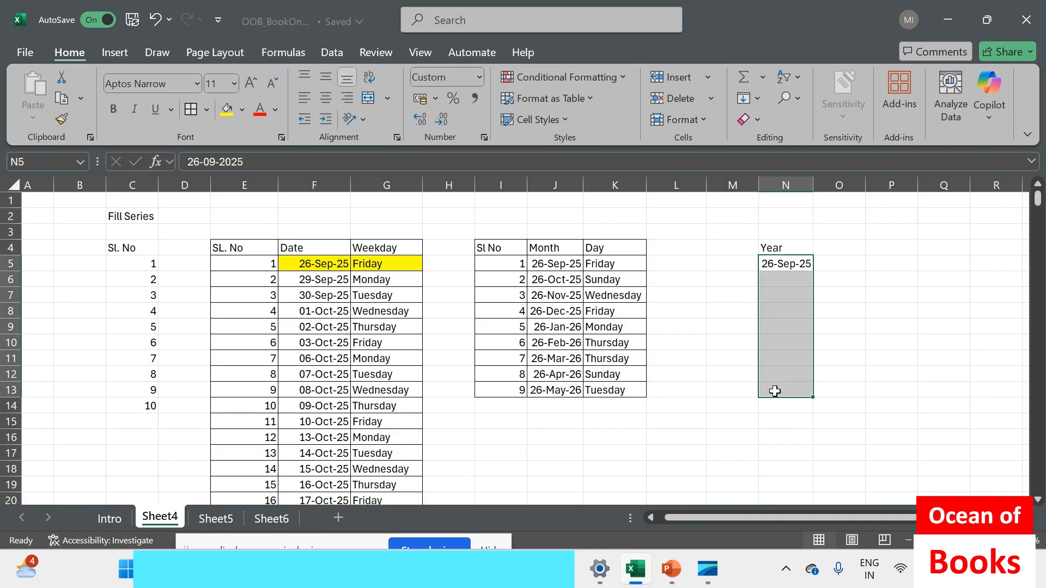
left_click(758, 99)
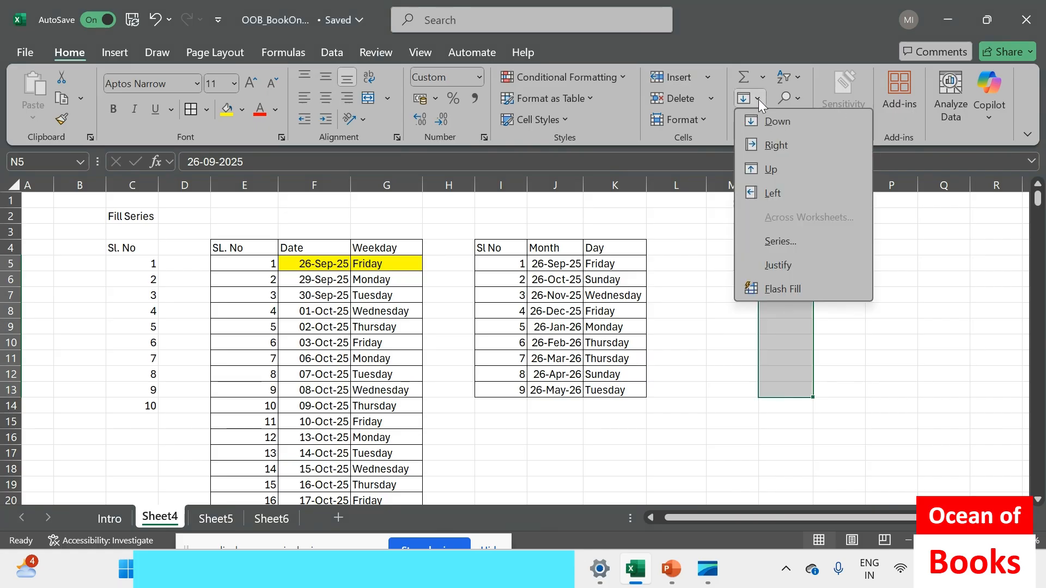
left_click(779, 240)
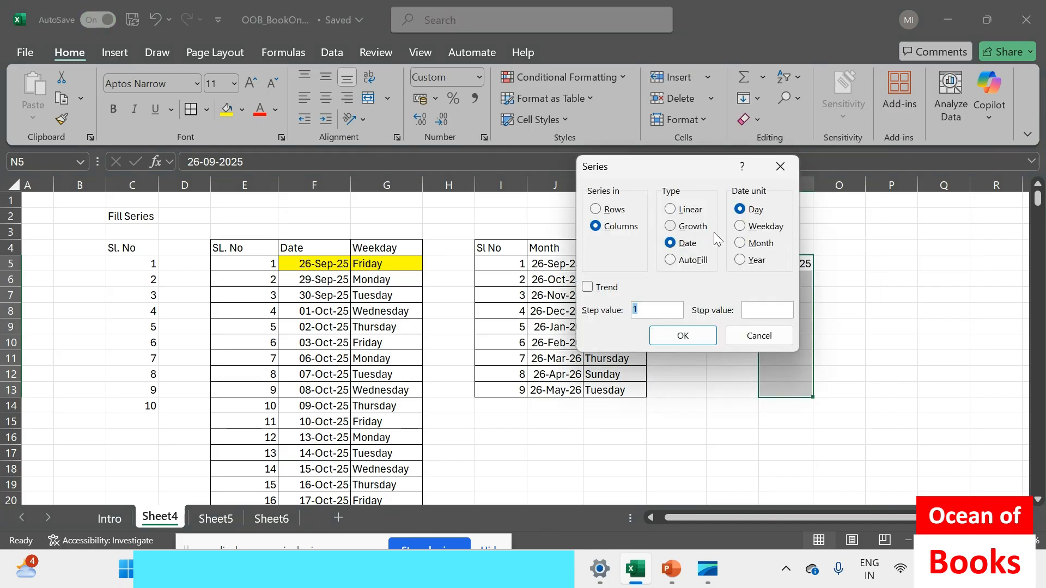
left_click(733, 261)
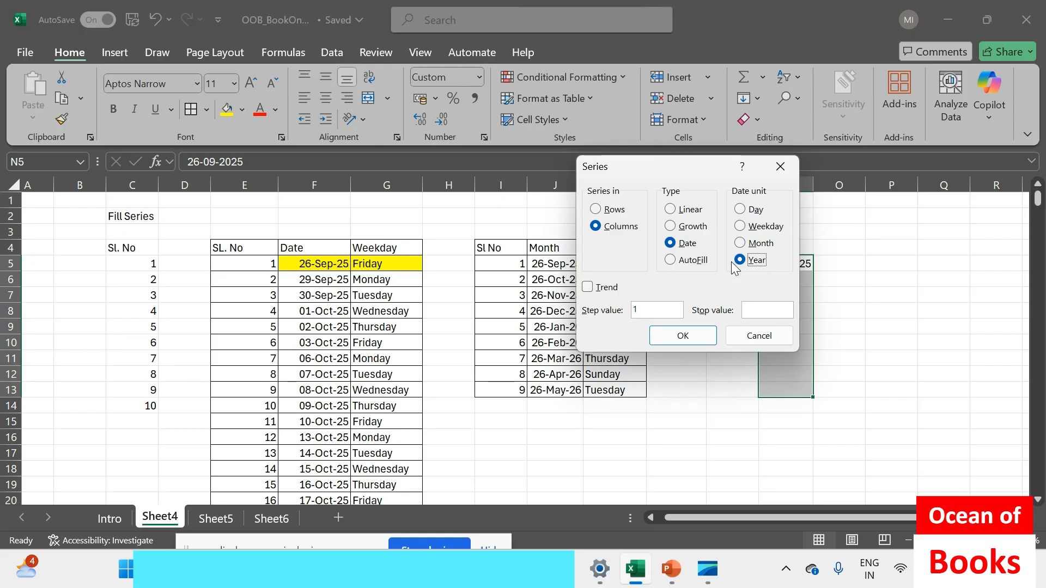
left_click(670, 339)
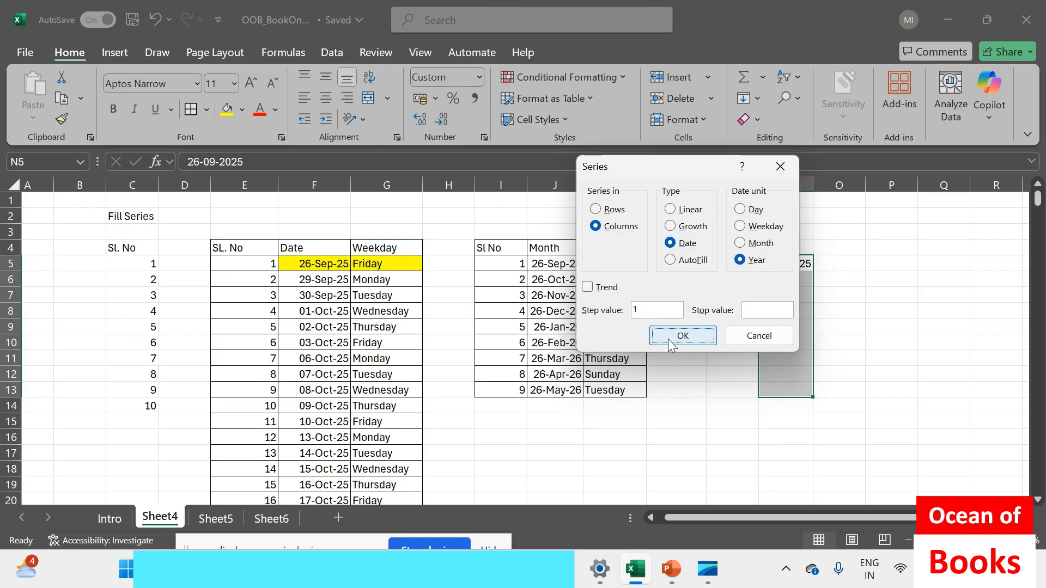
left_click(795, 266)
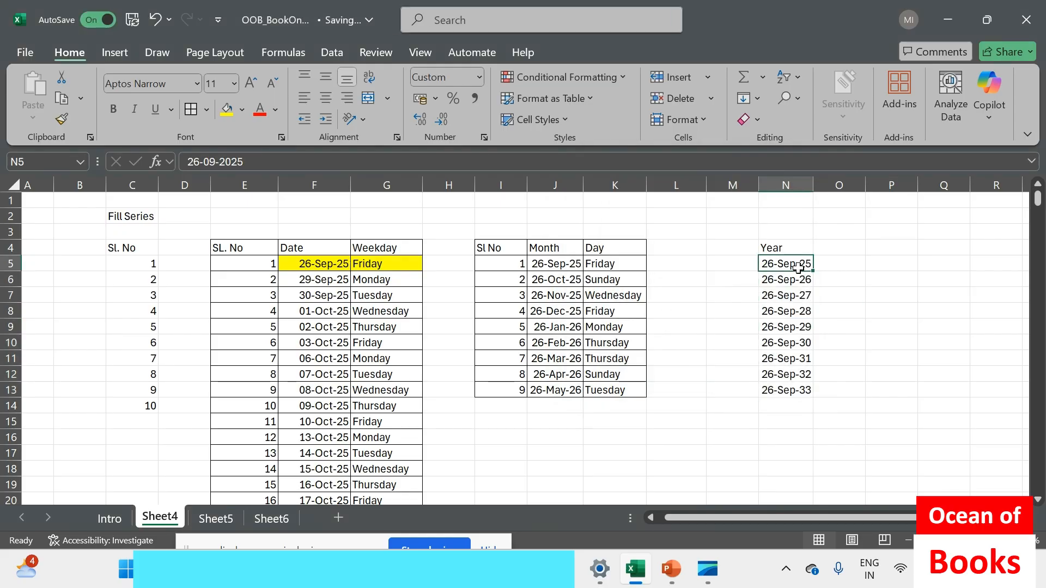
key("Down")
key("Down")
key("Down")
key("Down")
key("Down")
key("Down")
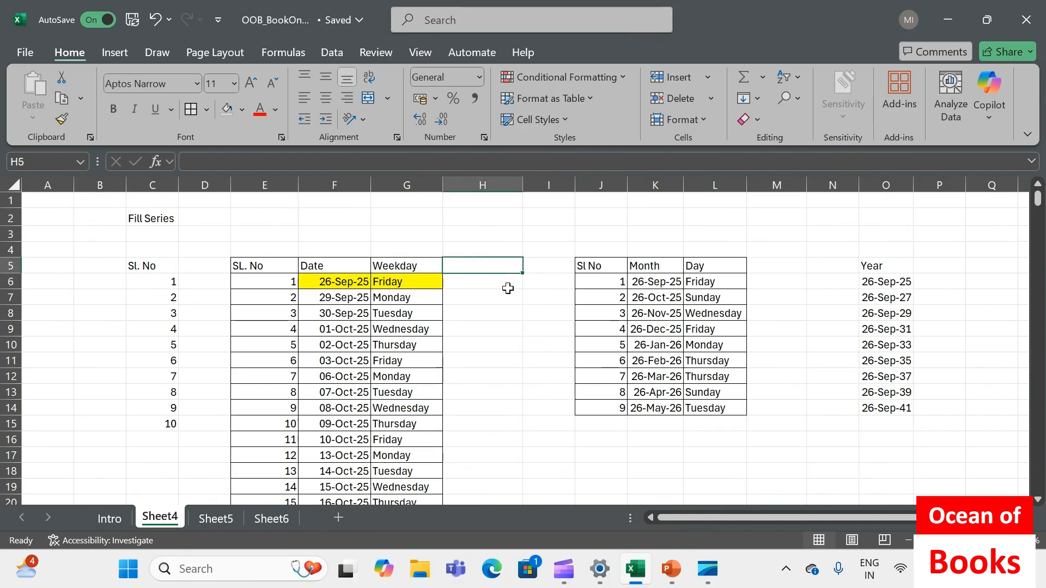
Enter the heading "Growth" in H5 and the starting value 5 in H6
type("Gr")
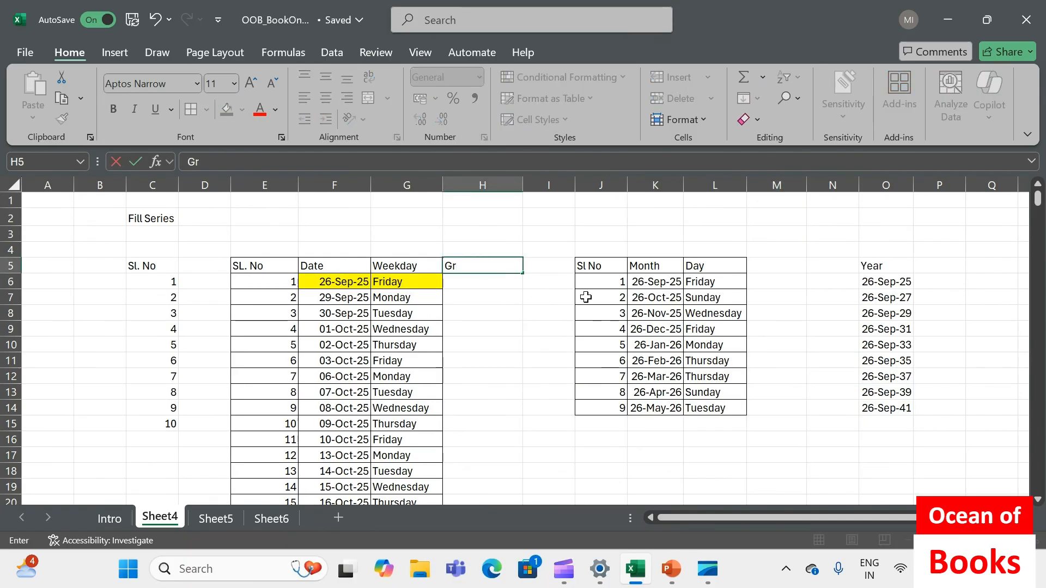
type("owth")
key("Return")
type("5")
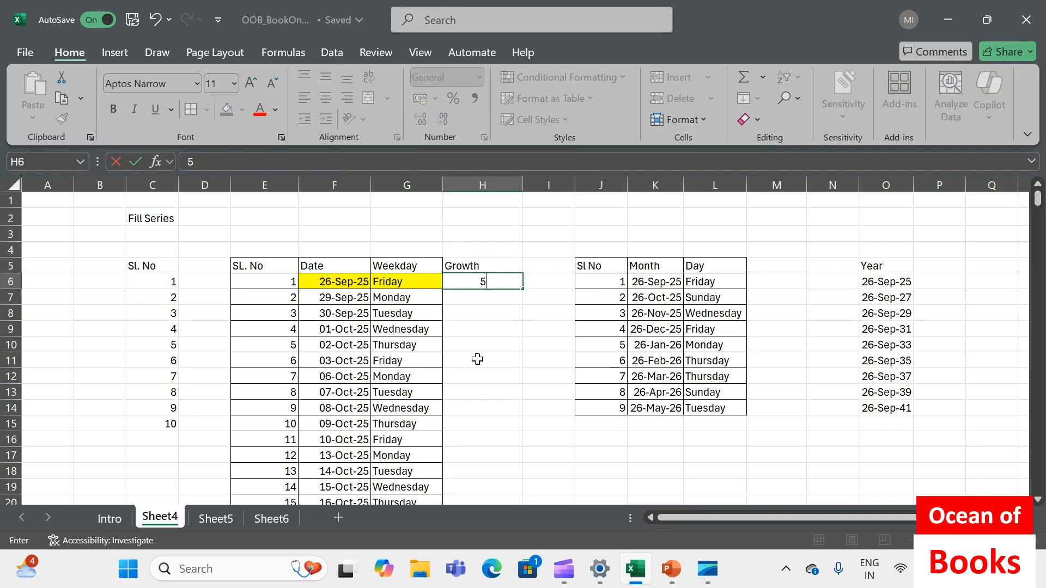
key("ctrl+Return")
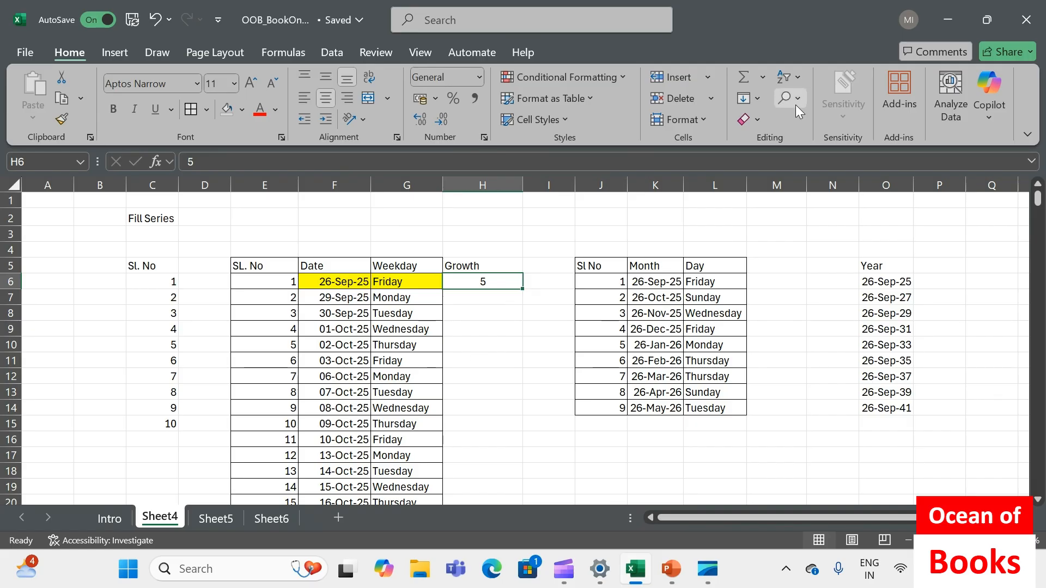
Fill H6:H16 as a column growth series with step value 5, and check the first values of the series
left_click_drag(492, 282, 492, 440)
left_click(757, 98)
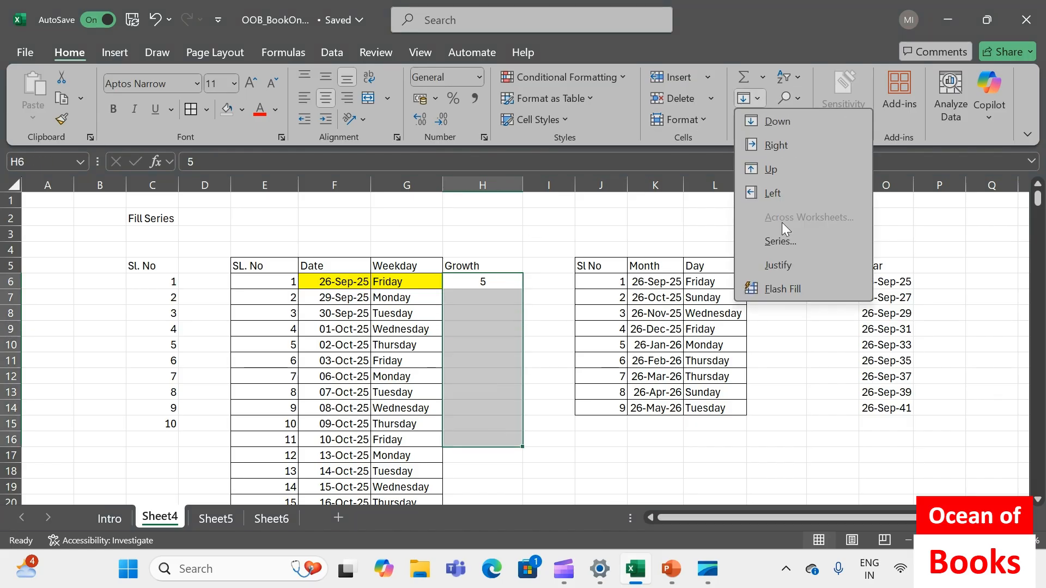
left_click(780, 241)
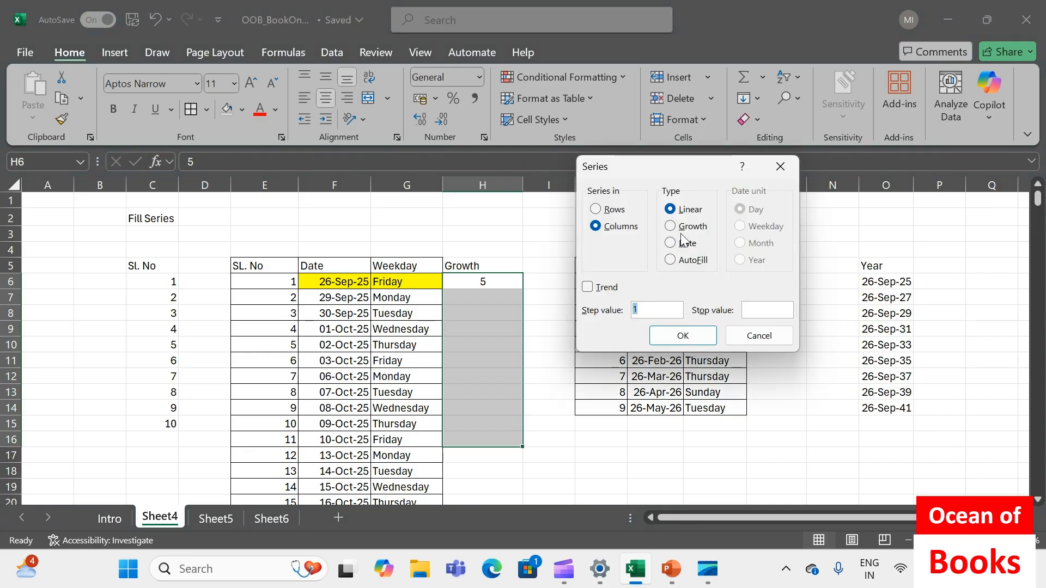
left_click(673, 228)
left_click(646, 310)
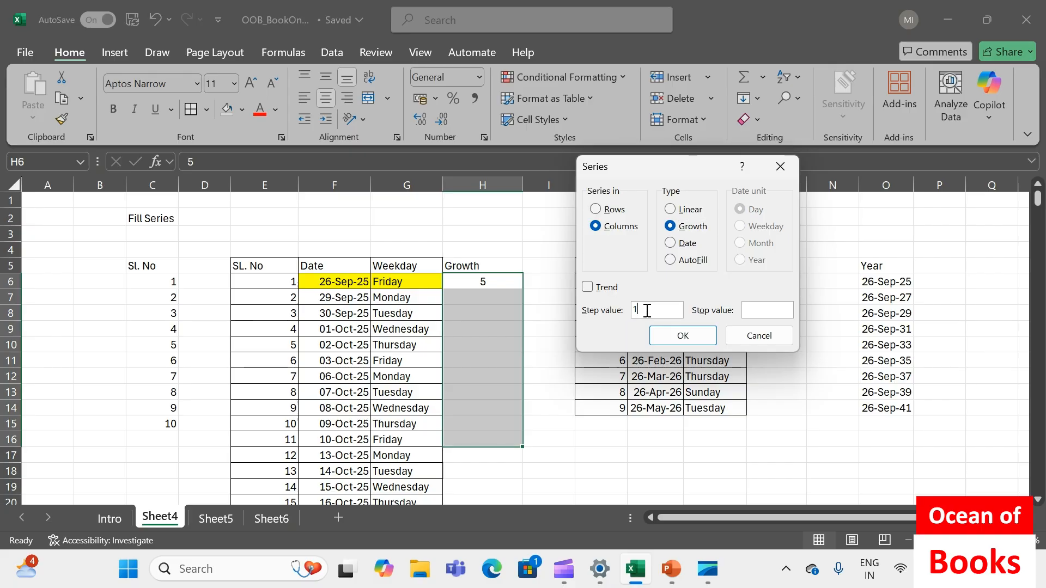
key("BackSpace")
type("5")
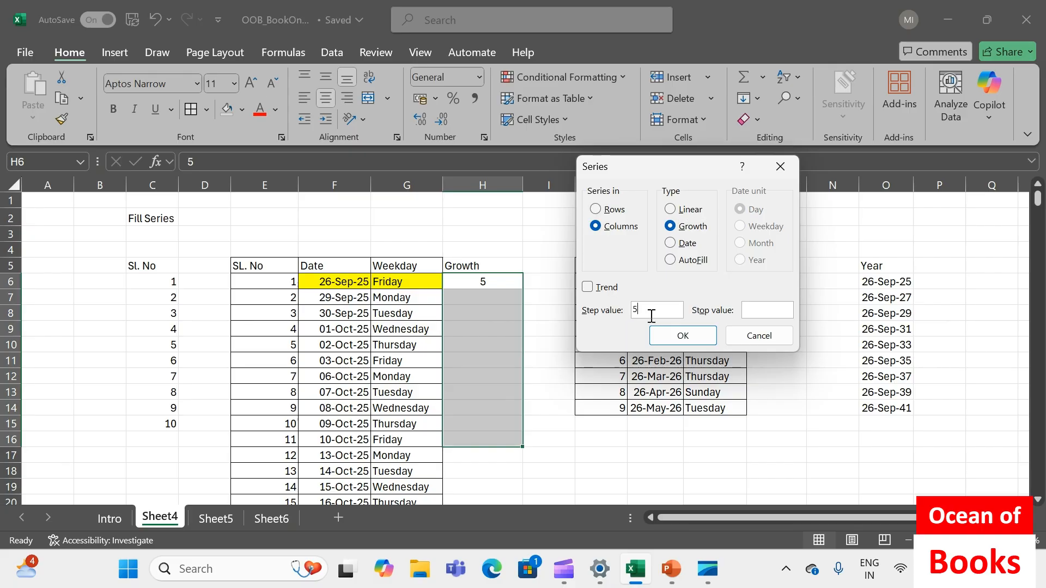
left_click(683, 336)
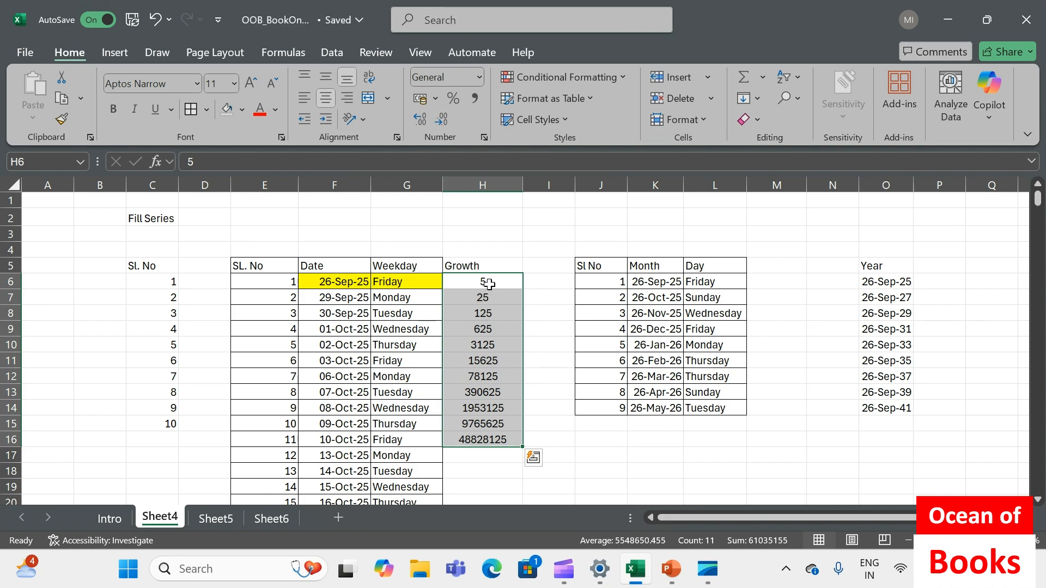
left_click(488, 284)
left_click(483, 298)
left_click(493, 316)
left_click(492, 332)
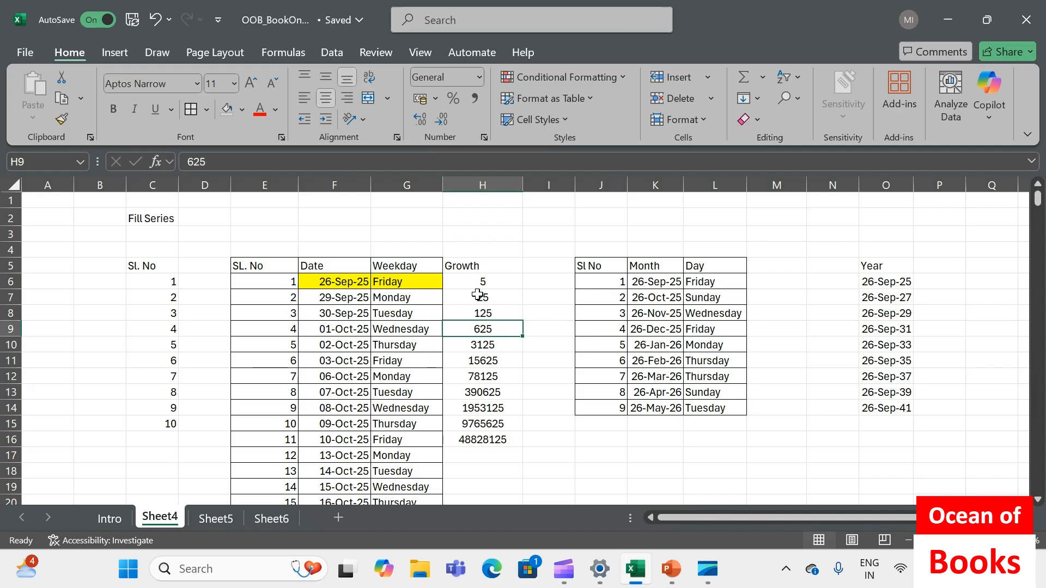
Apply borders to the growth values in H6:H16
left_click_drag(479, 276, 486, 441)
key("ctrl+shift+Down")
left_click(481, 233)
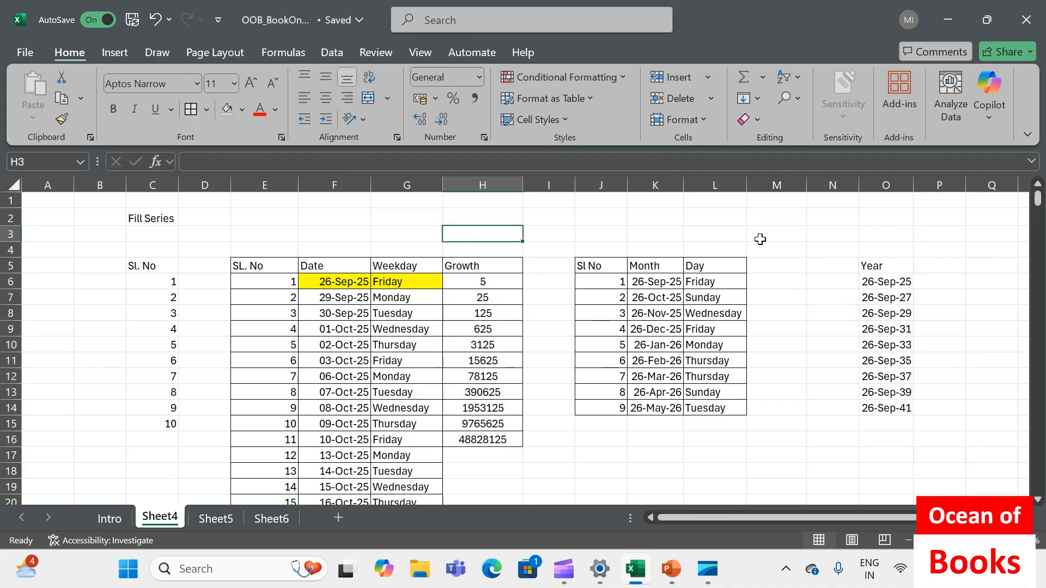
Open the Series fill options for the empty cell D2 and close them without applying a series
left_click(144, 223)
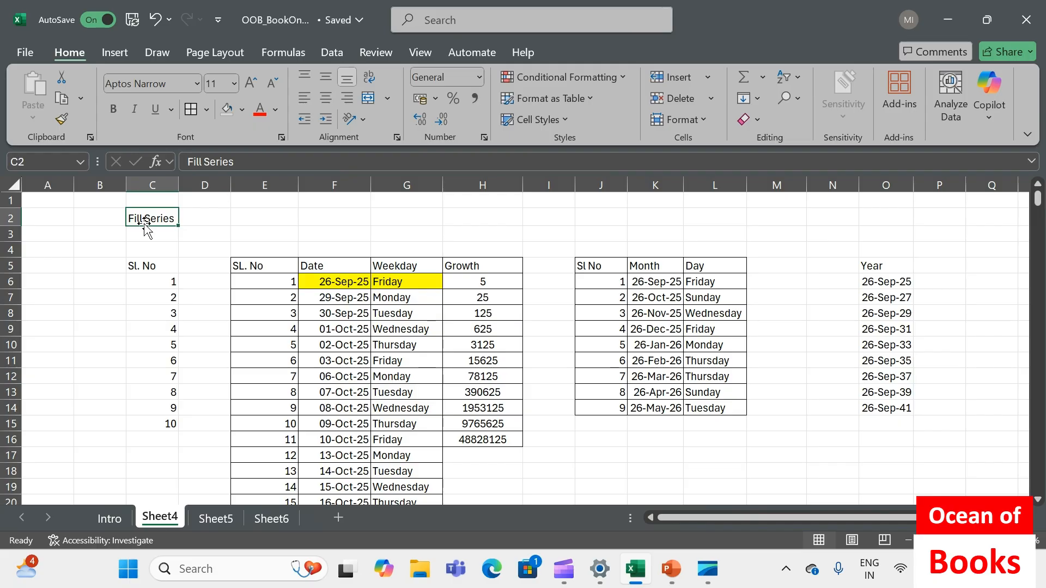
left_click(213, 222)
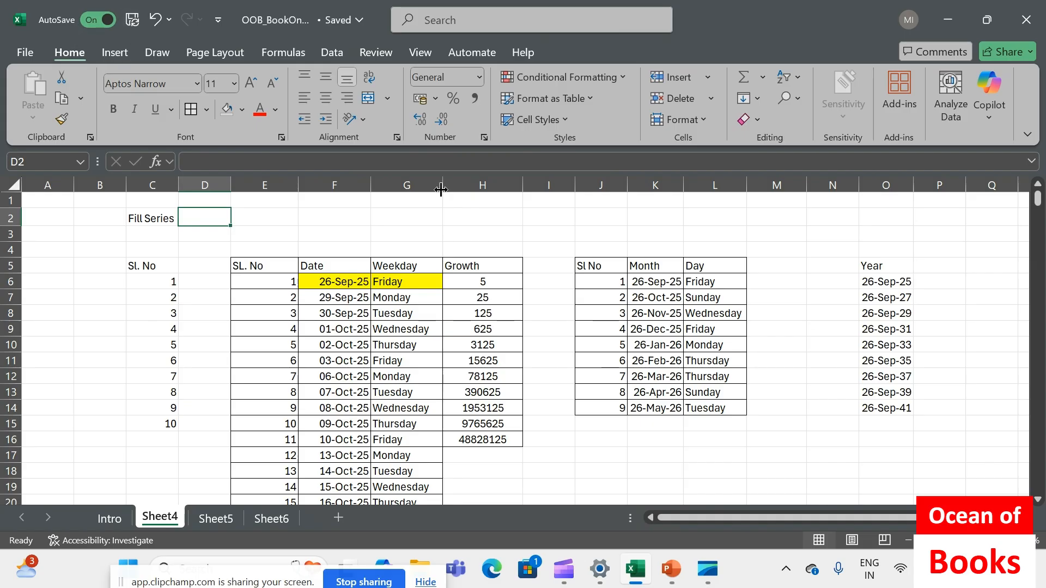
key("alt+h")
key("f")
key("i")
key("s")
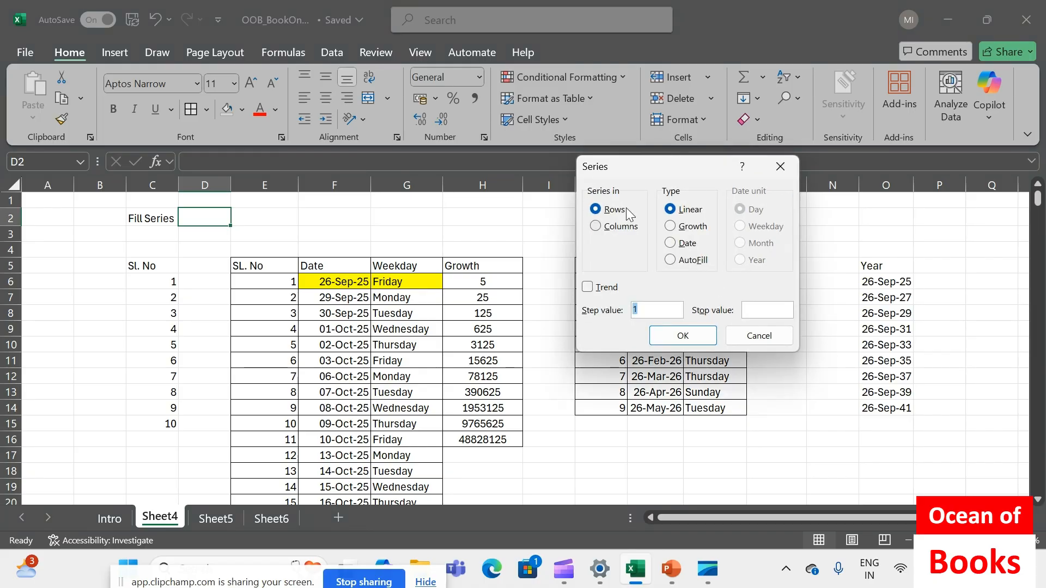
left_click(744, 335)
Enter the shortcut note "Alt+H+F+I+S" in D2 beside the Fill Series title, and select C2
type("A")
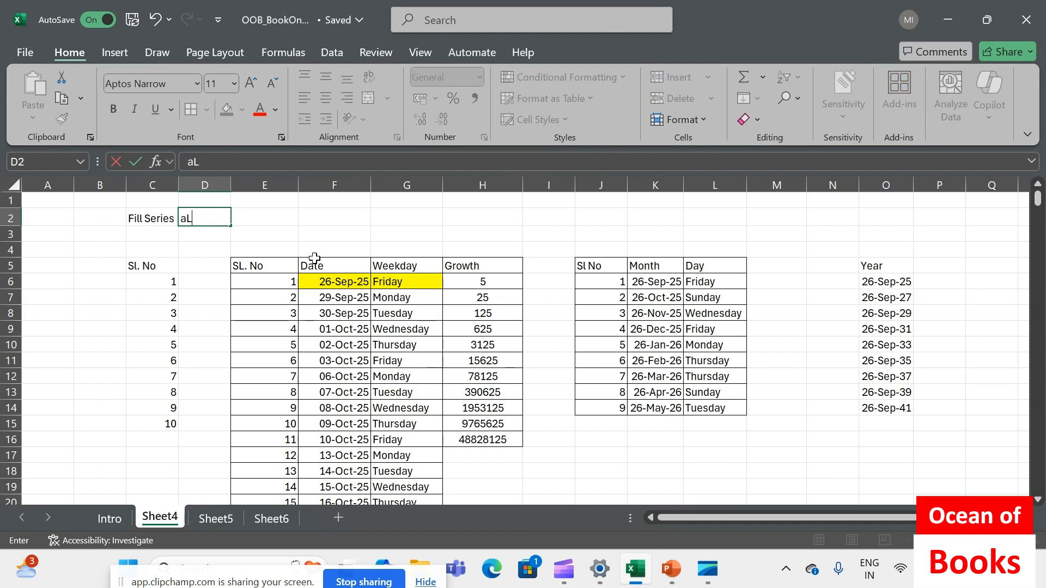
type("lt+F")
key("BackSpace")
type("H+F+I+S")
key("Return")
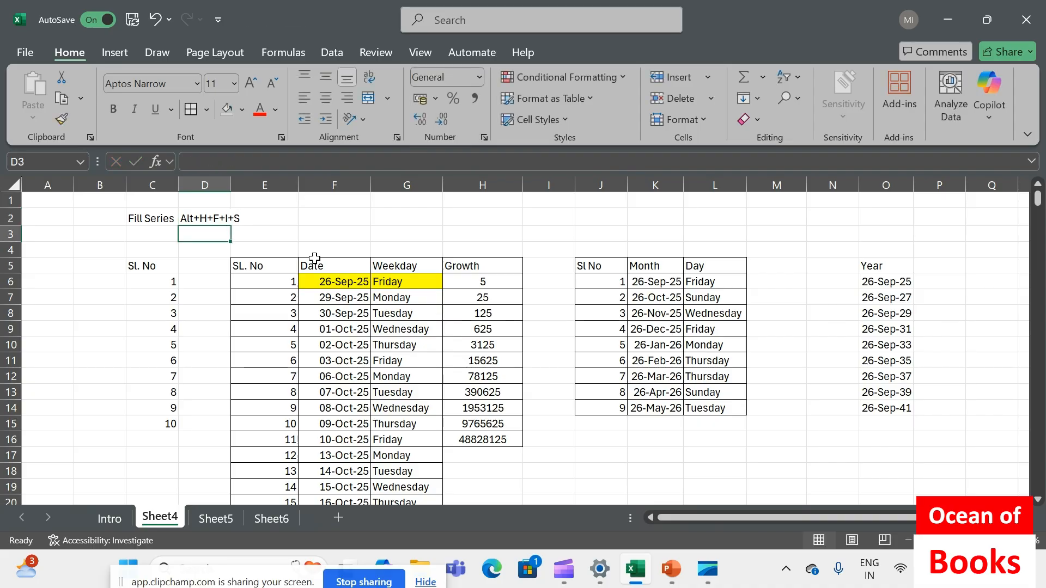
key("Up")
key("Left")
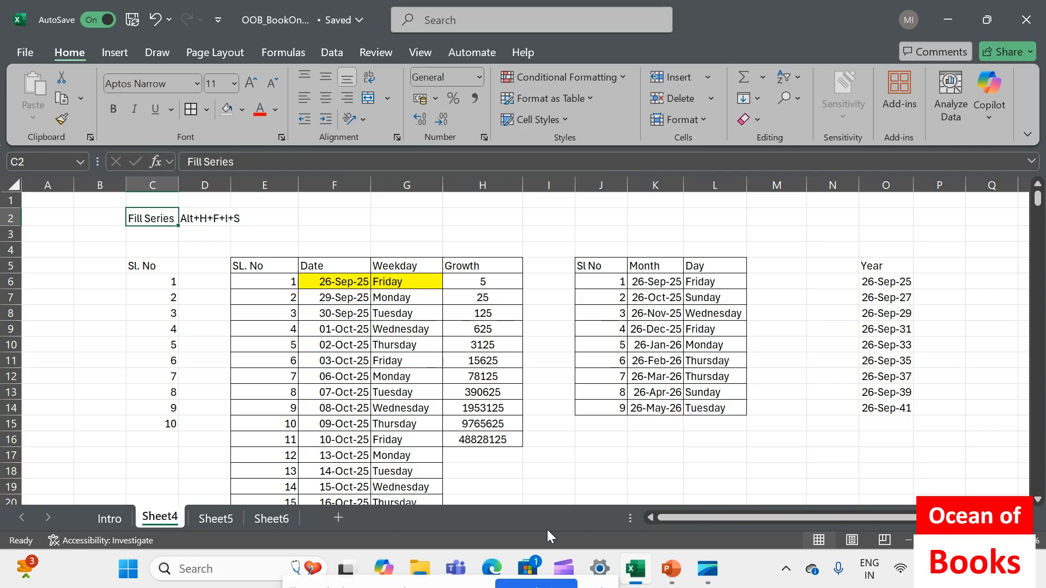
mouse_move(575, 559)
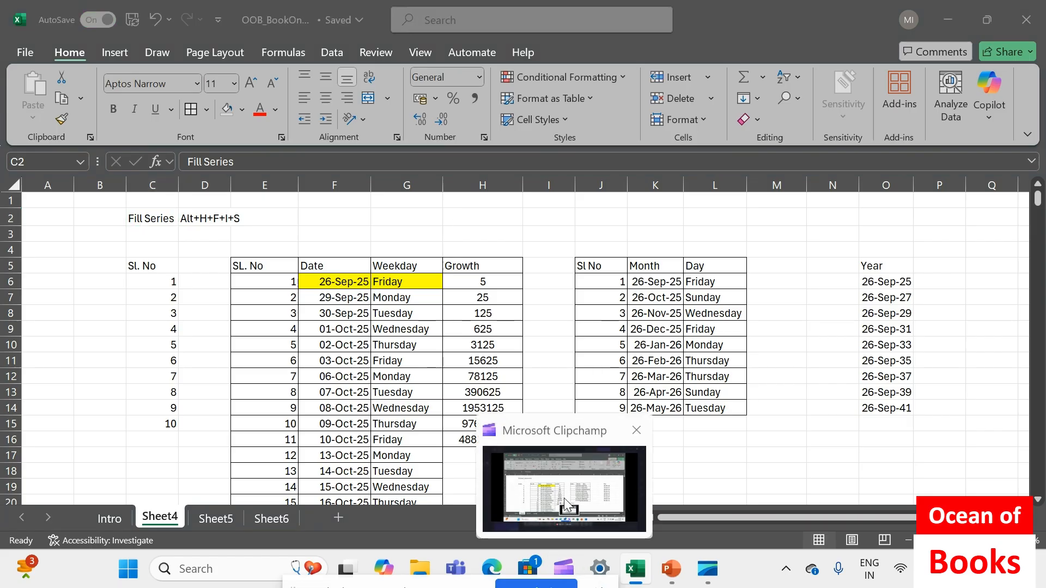